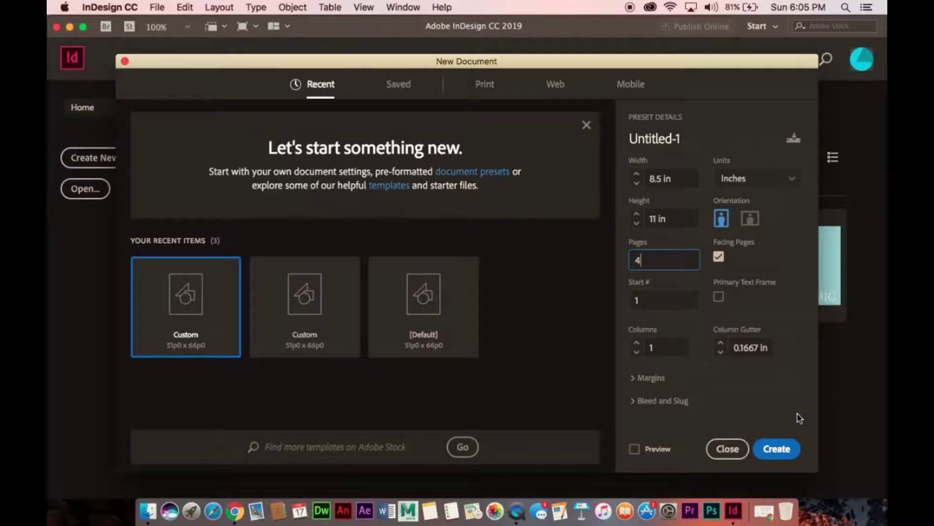
Create the 4-page document and save it to the Desktop as 'Demo art mag'
left_click(783, 448)
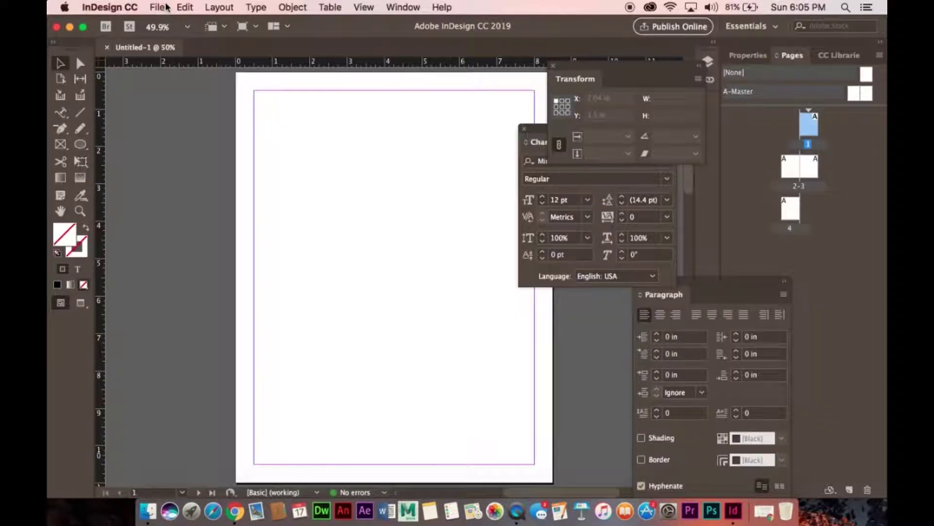
left_click(165, 7)
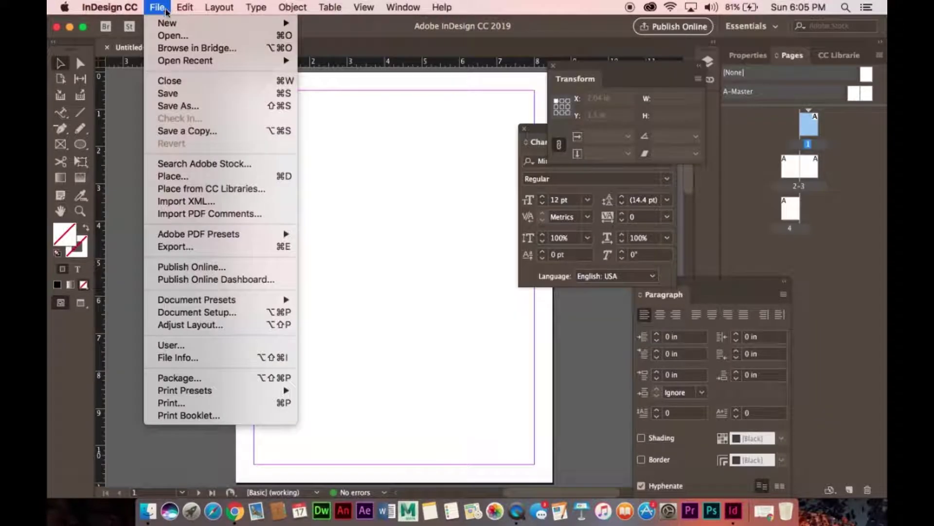
left_click(187, 107)
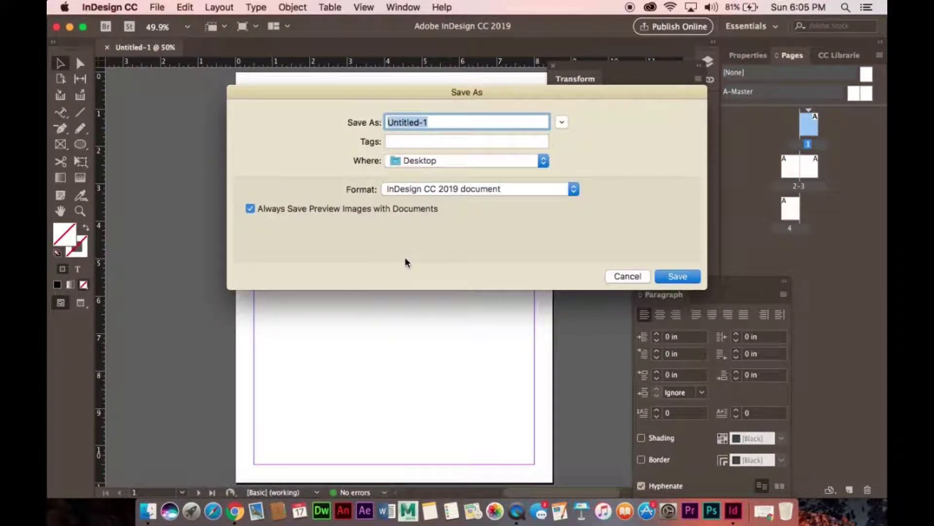
type("Demo art mag")
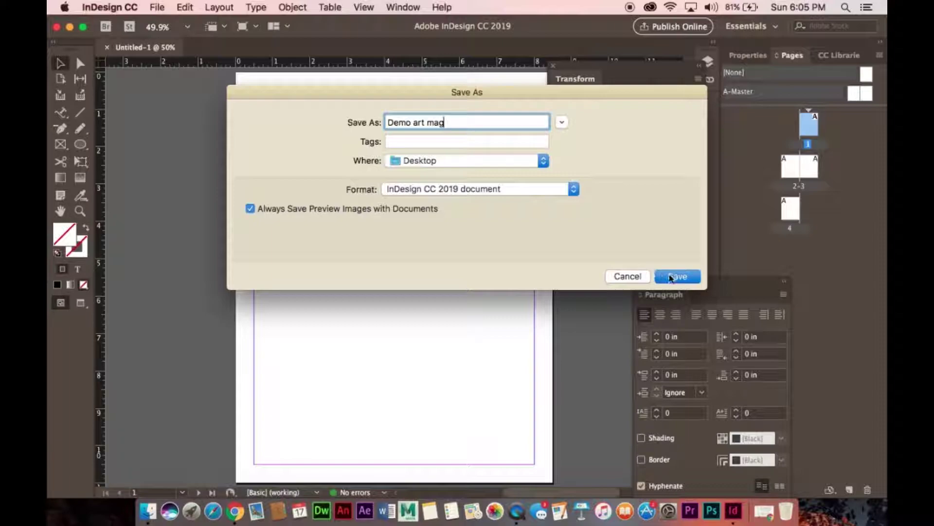
left_click(684, 282)
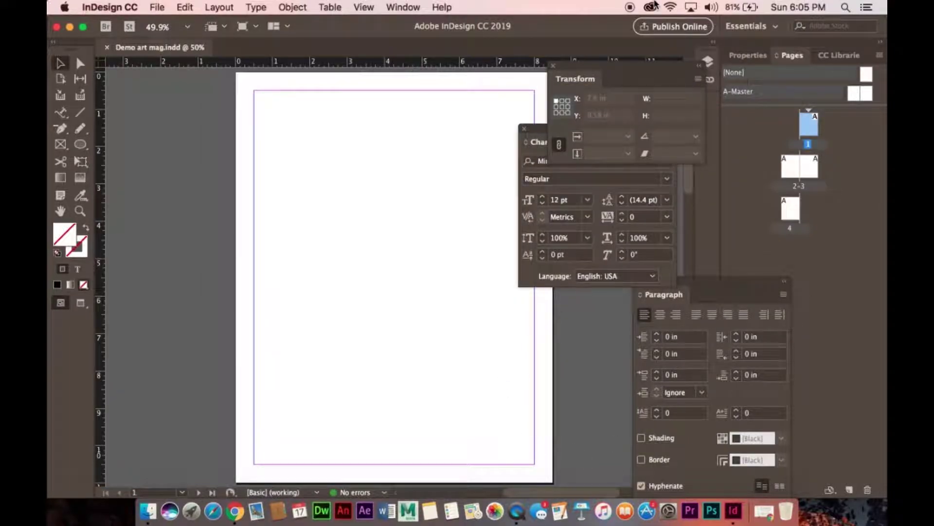
Dock the Transform panel beside Paragraph and move the Character panel off the page
left_click_drag(582, 74, 798, 336)
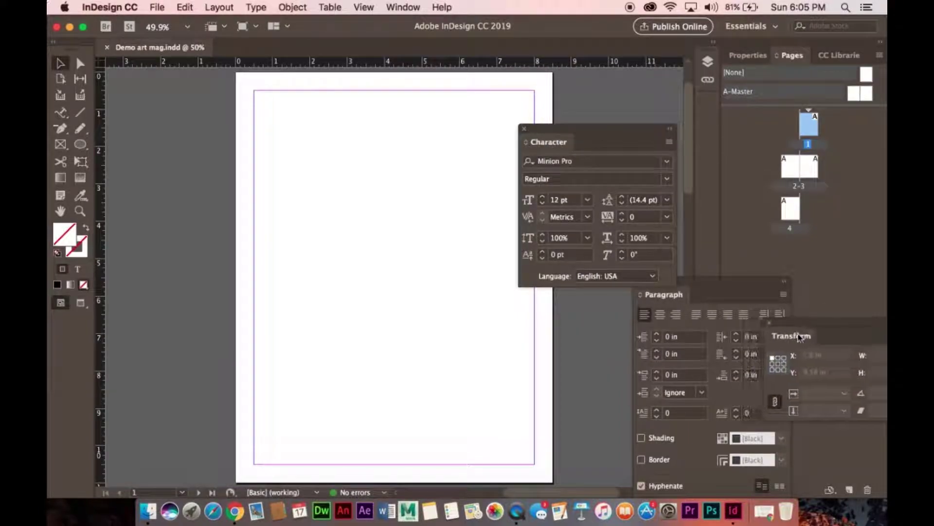
left_click_drag(567, 135, 664, 116)
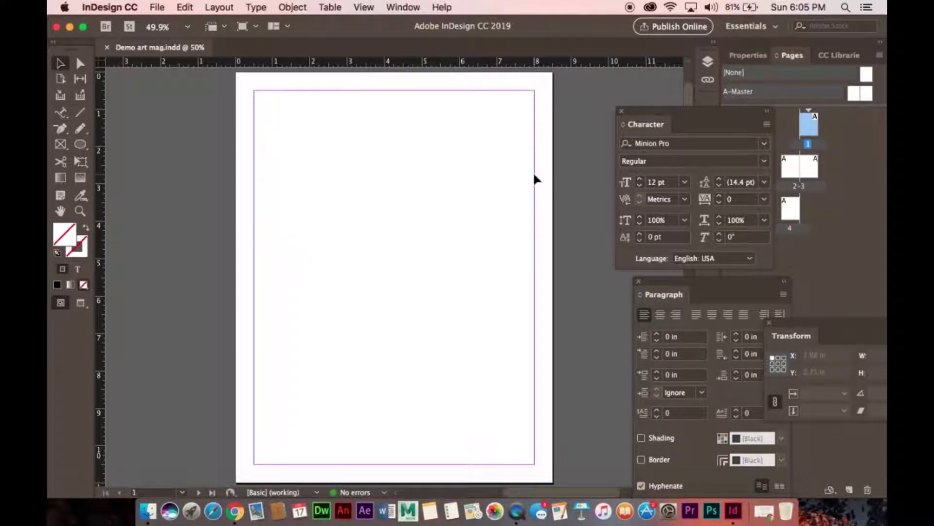
left_click(61, 144)
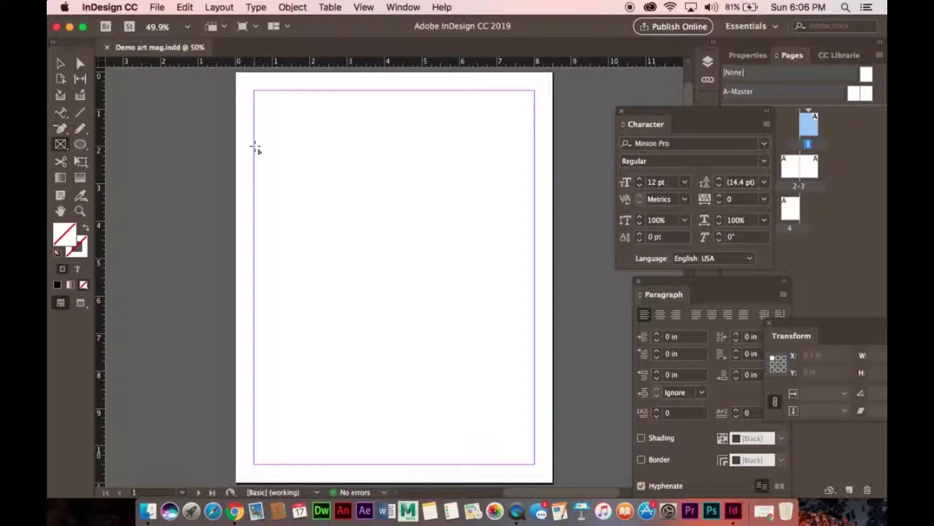
Toggle the rulers off and back on with Cmd+R, leaving the View menu unchanged
key("super+r")
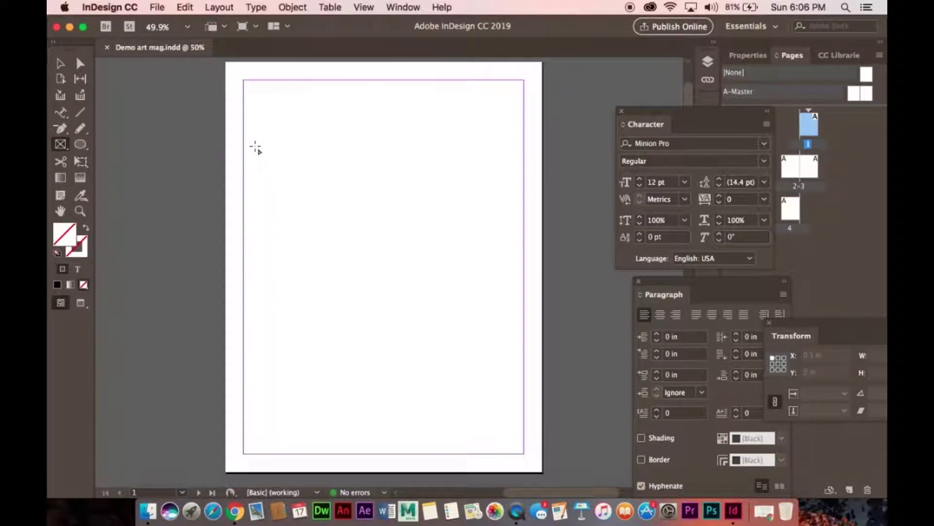
key("super+r")
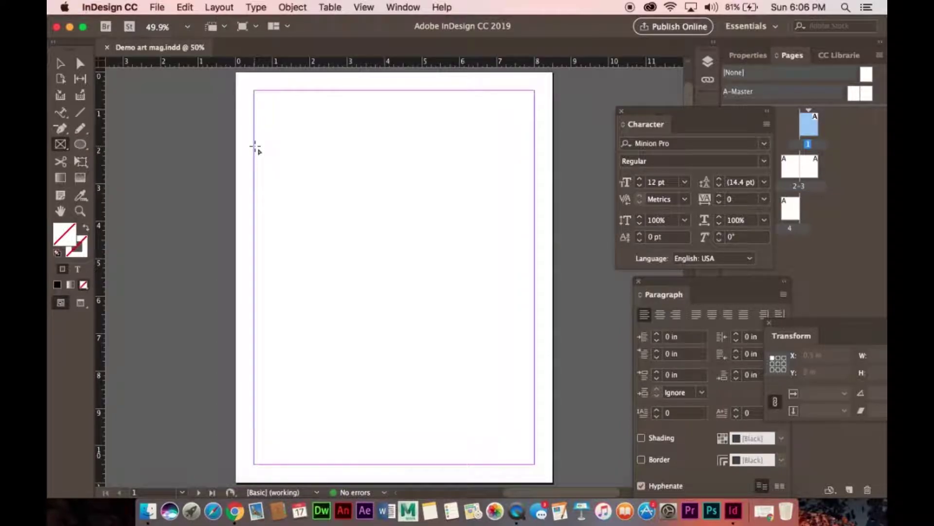
left_click(375, 6)
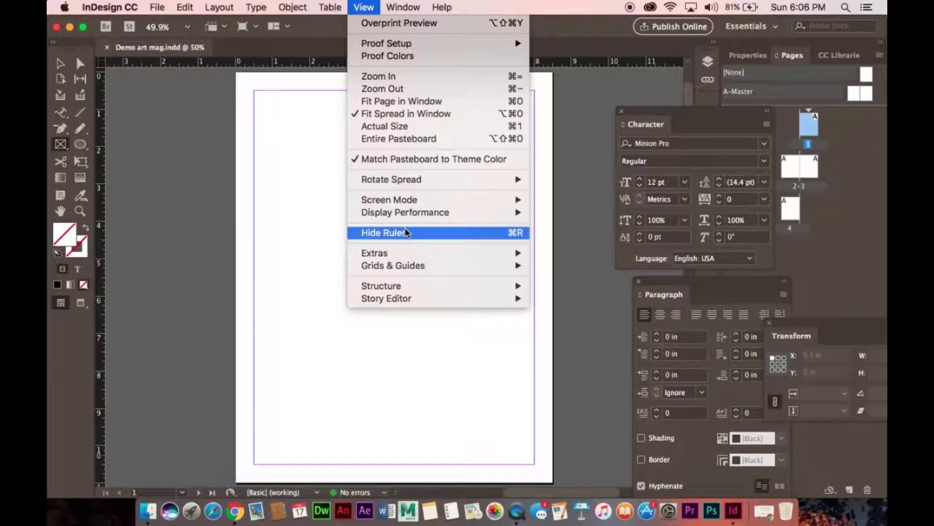
left_click(257, 152)
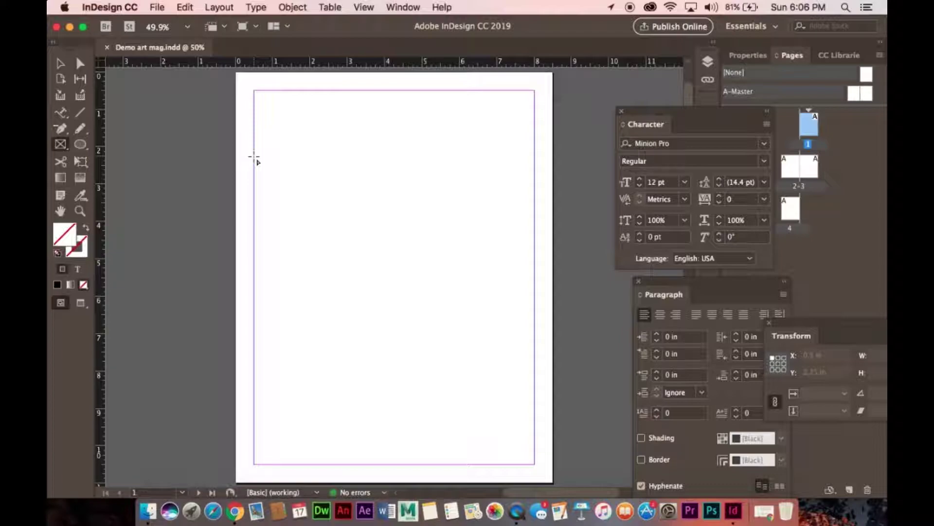
Draw a 7.5 × 4.035 in image frame between the margins, 2.125 in from the top
left_click_drag(254, 151, 536, 302)
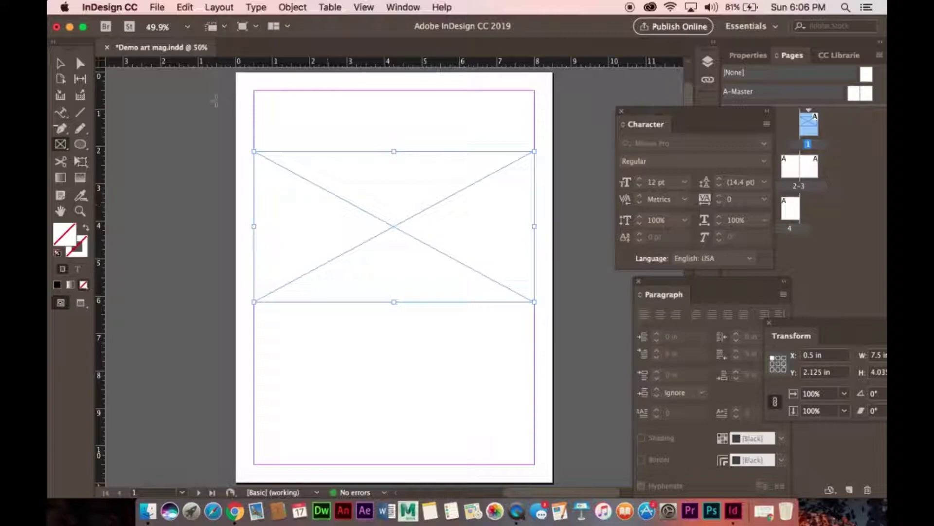
left_click(60, 113)
left_click(100, 128)
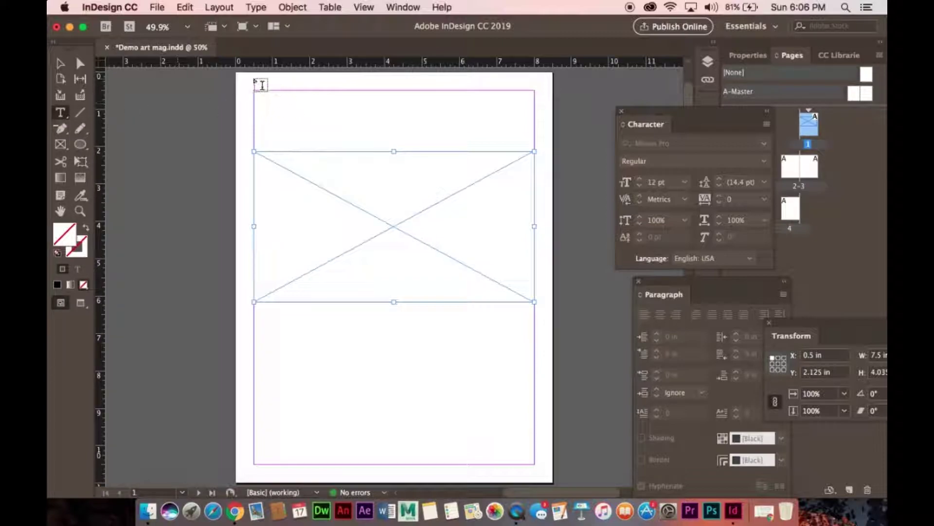
Draw a 7.5 × 1.44 in text frame at the top margin set to Impact 24 pt
left_click_drag(256, 92, 533, 144)
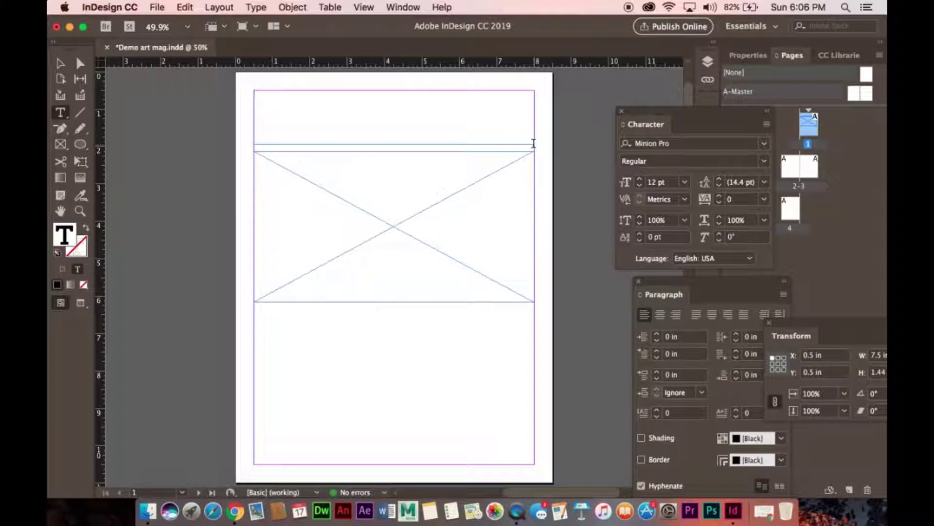
left_click(685, 182)
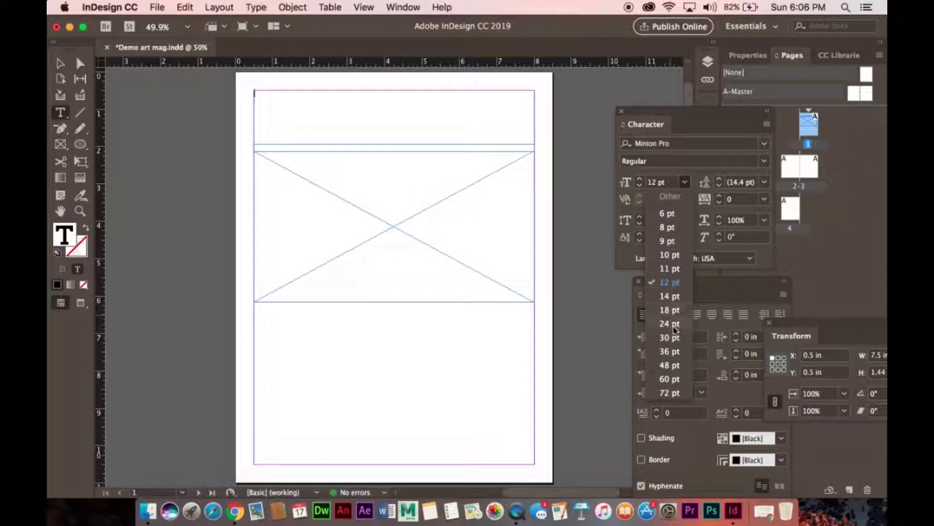
left_click(675, 325)
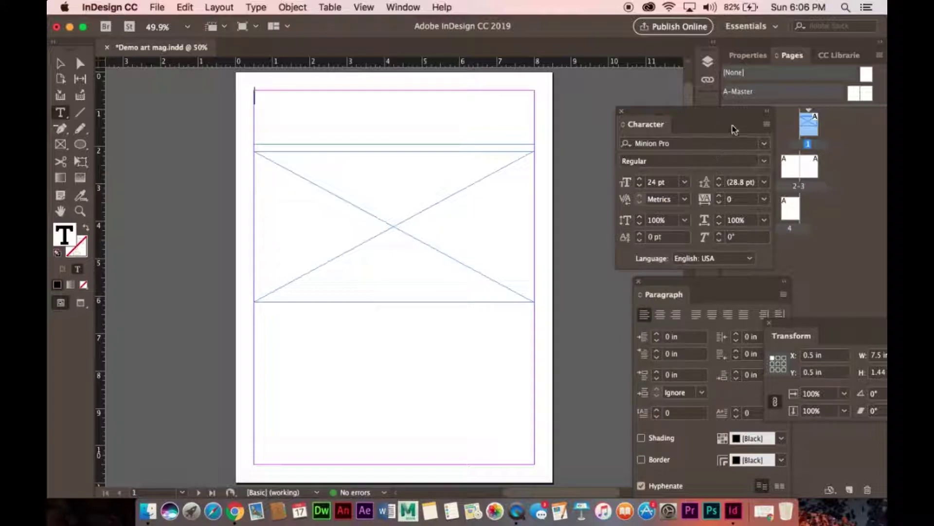
left_click(765, 146)
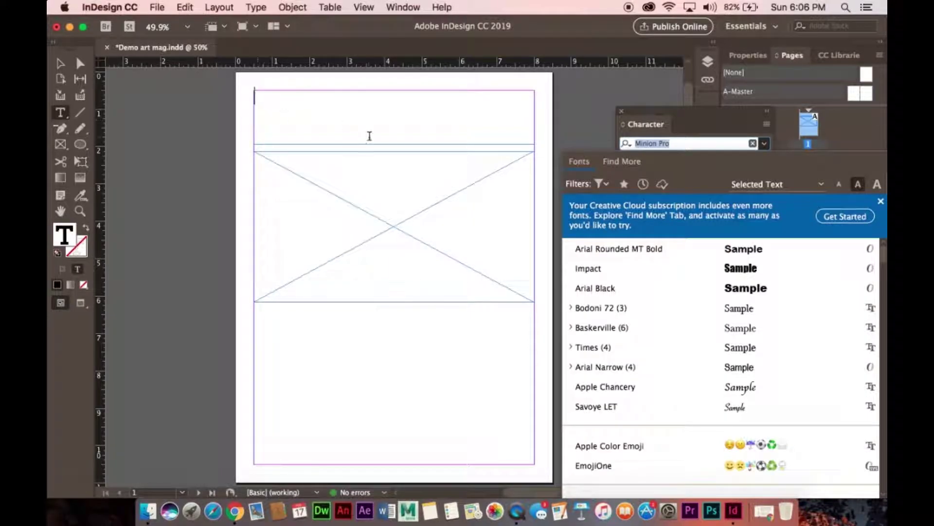
left_click(781, 269)
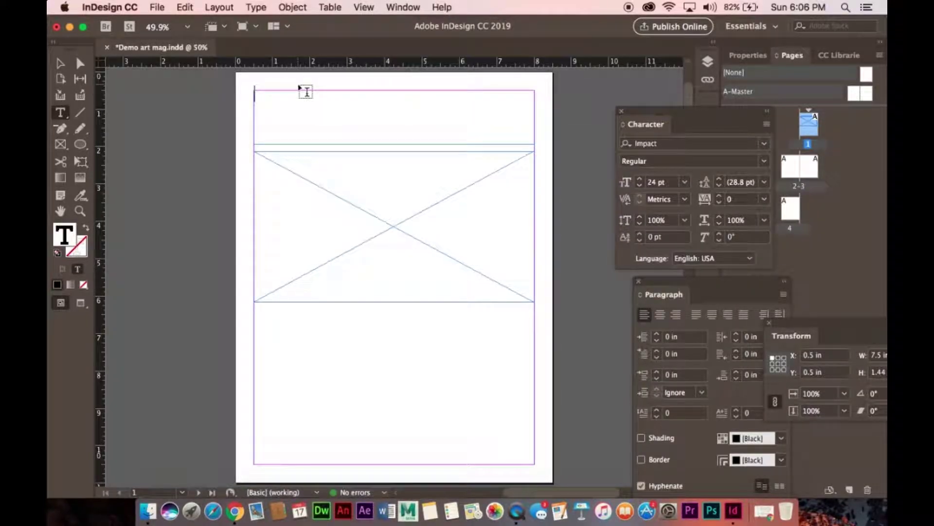
Type 'Art Work On View At Unknown' plus the author's byline, breaking the line before 'Unknown'
type("Ji")
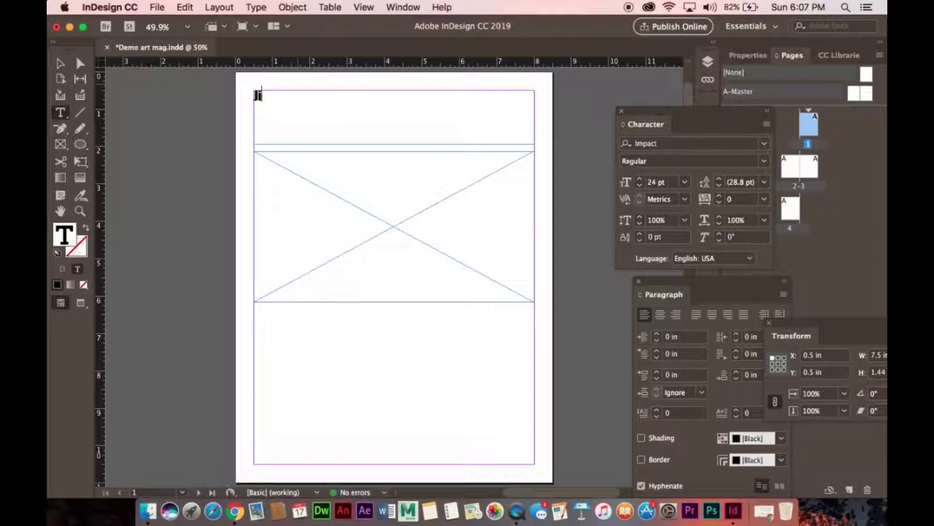
key("BackSpace")
key("BackSpace")
type("Art Work")
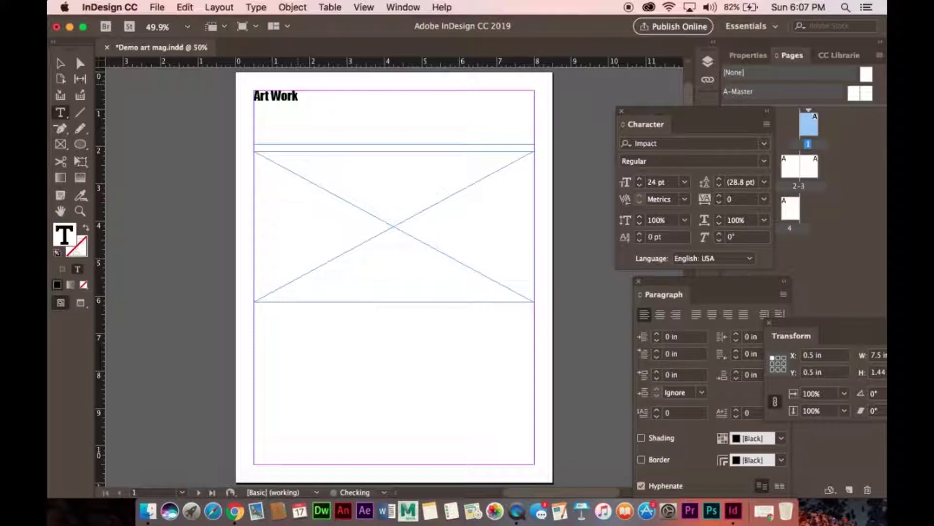
type(" on")
key("BackSpace")
key("BackSpace")
type("On View")
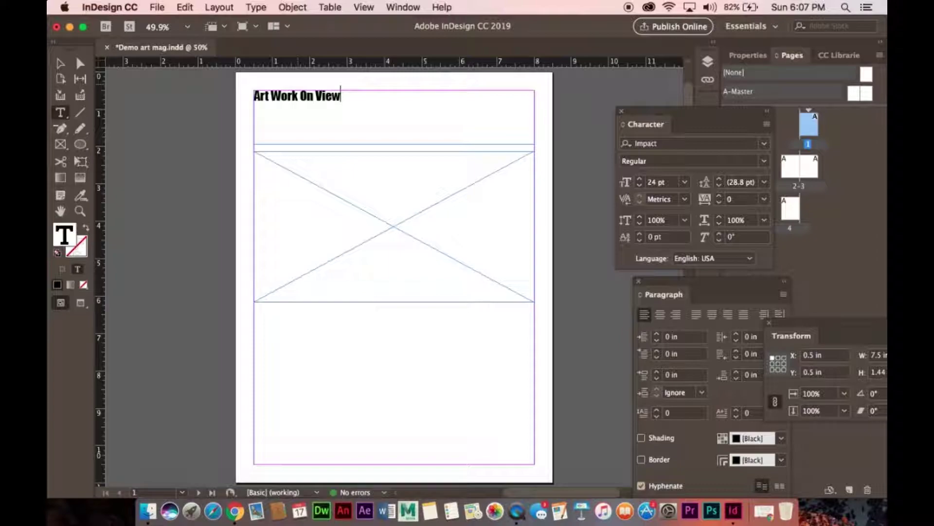
type(" At Unknown")
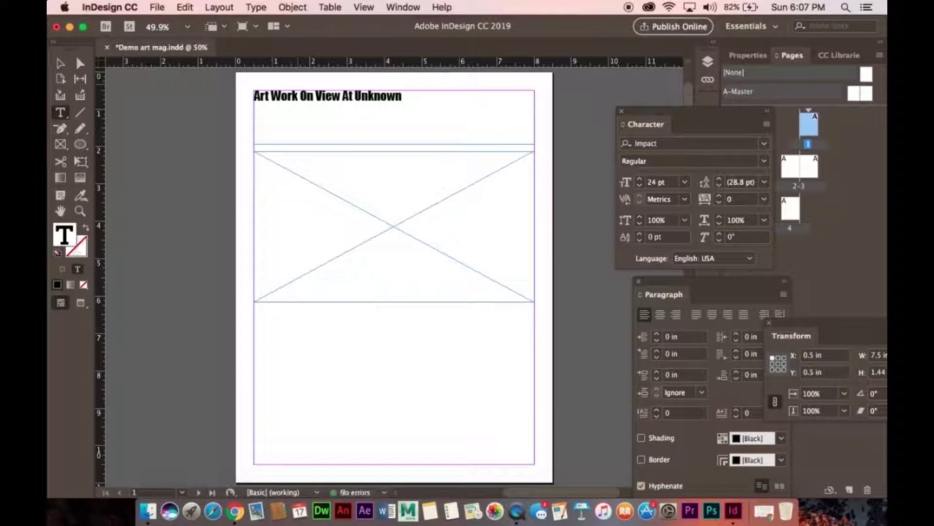
type(" by Jill Sluka")
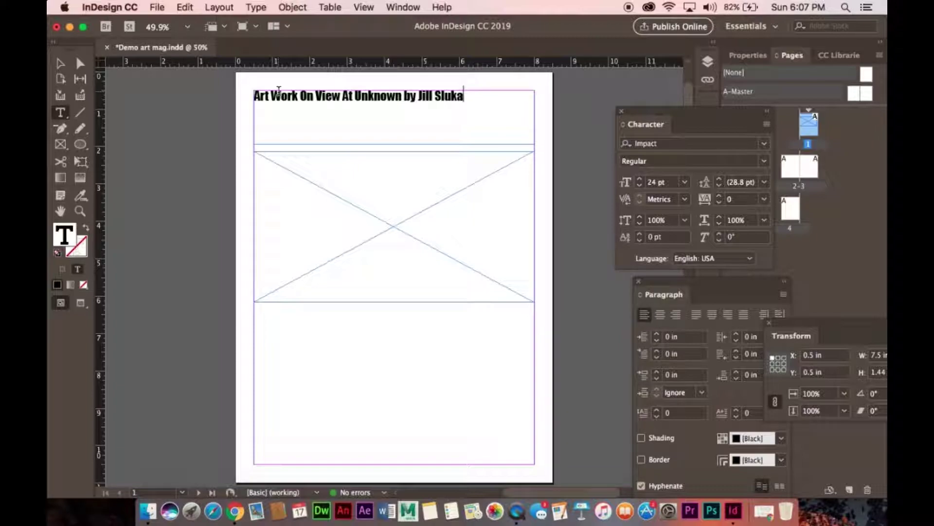
left_click(355, 97)
key("Return")
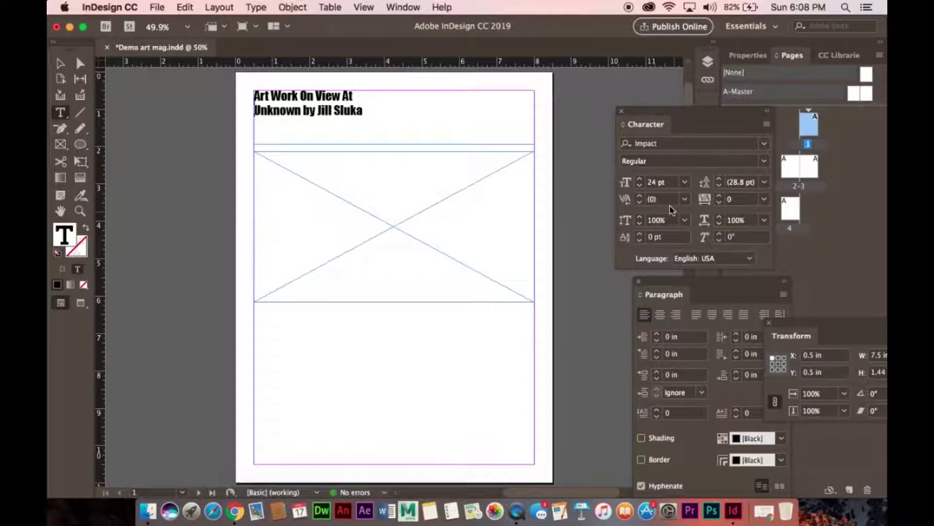
Search Help for 'upp' to locate Type > Change Case > UPPERCASE
left_click_drag(363, 110, 280, 110)
left_click(453, 6)
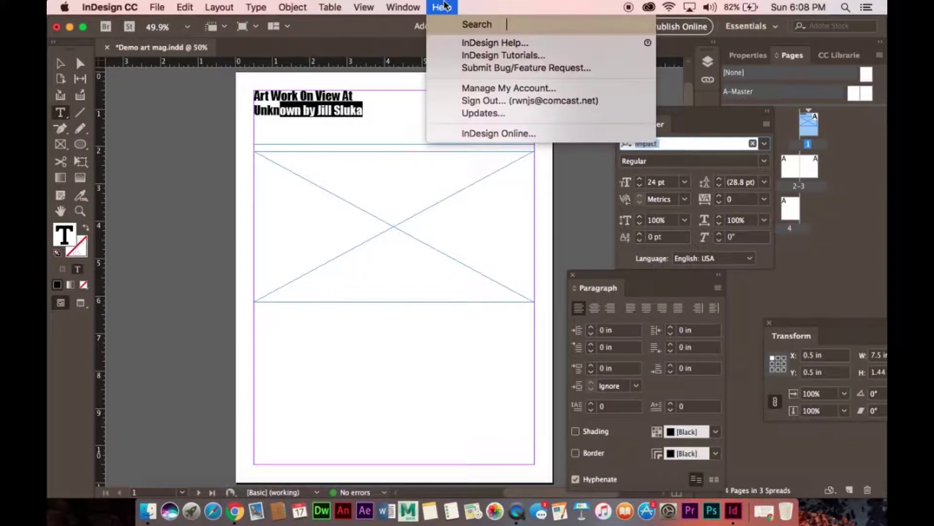
left_click(493, 10)
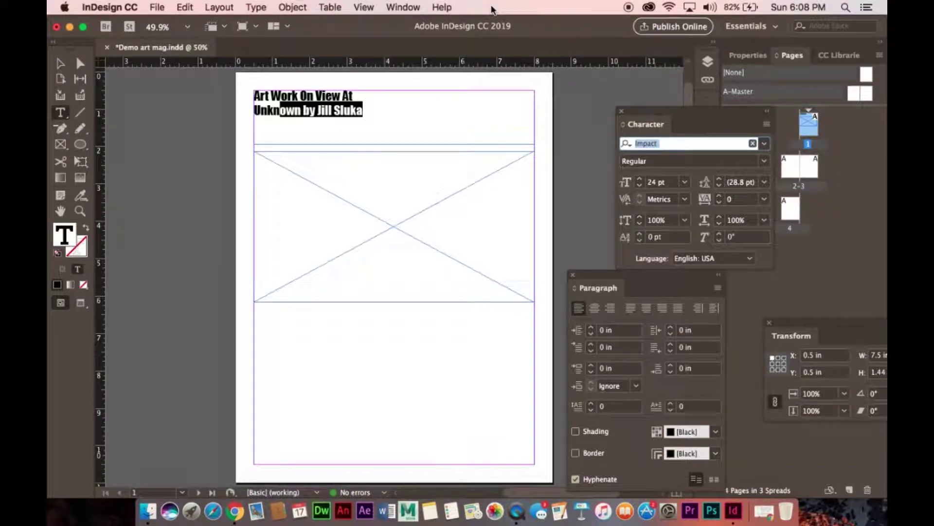
type("ap")
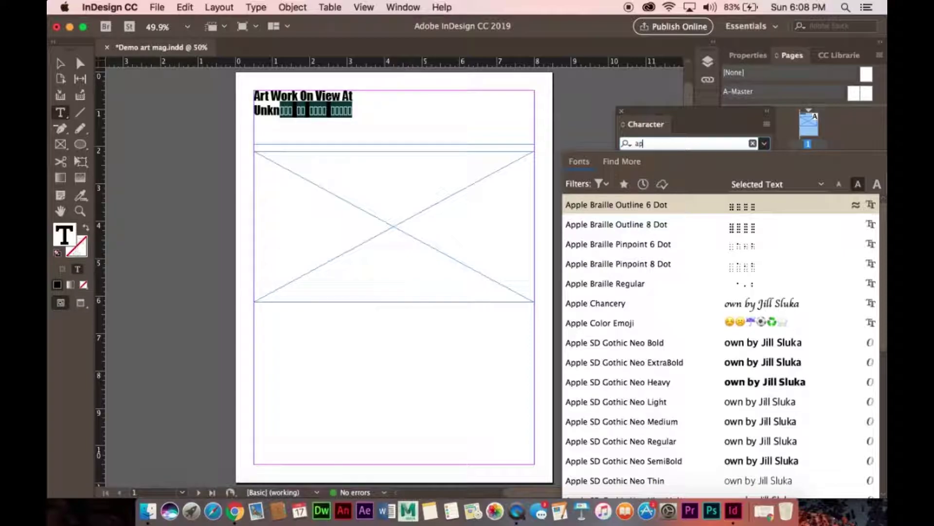
left_click(434, 9)
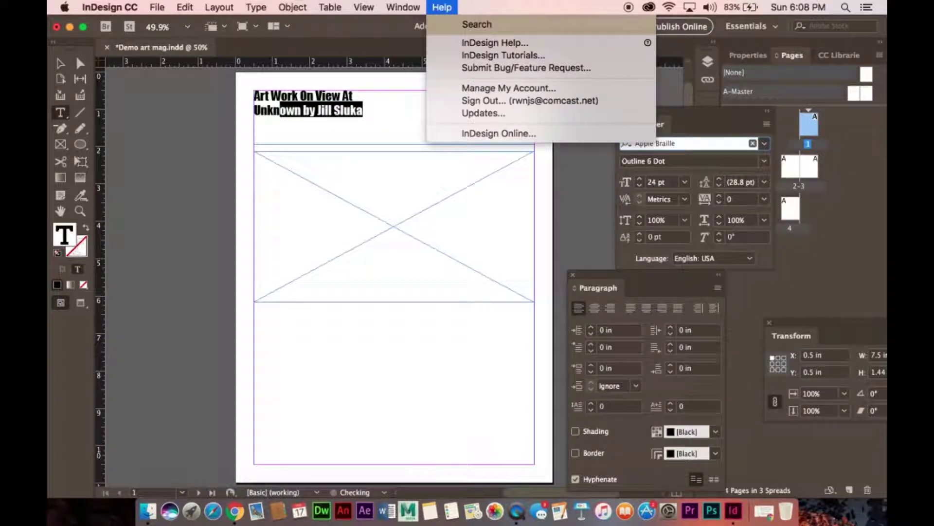
type("cap")
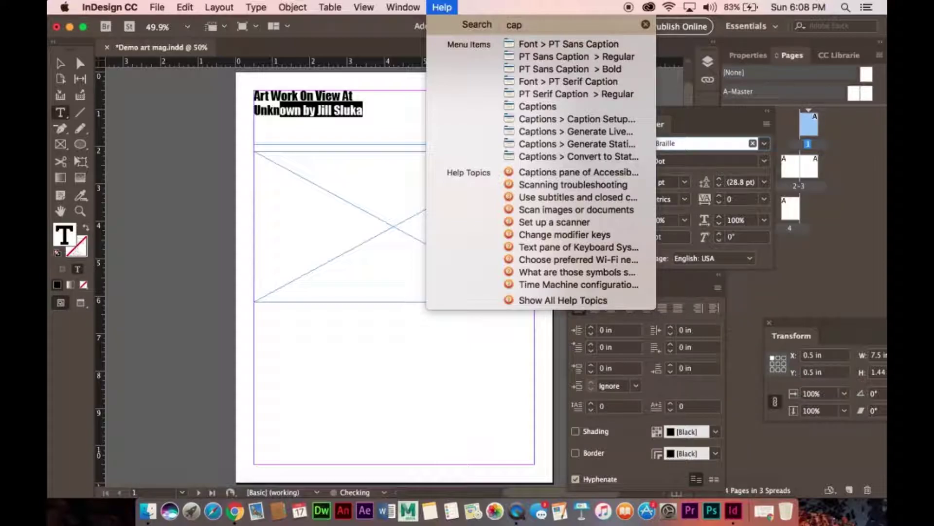
key("BackSpace")
key("BackSpace")
key("BackSpace")
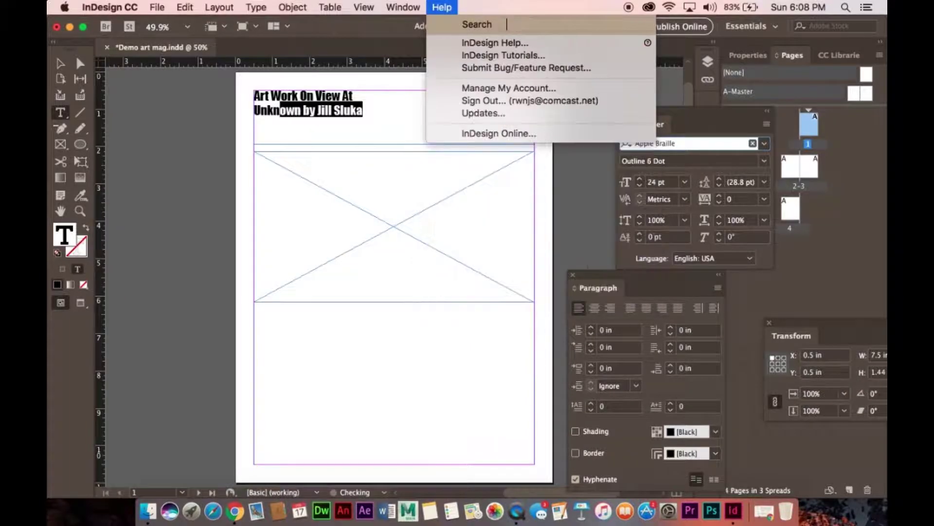
type("upp")
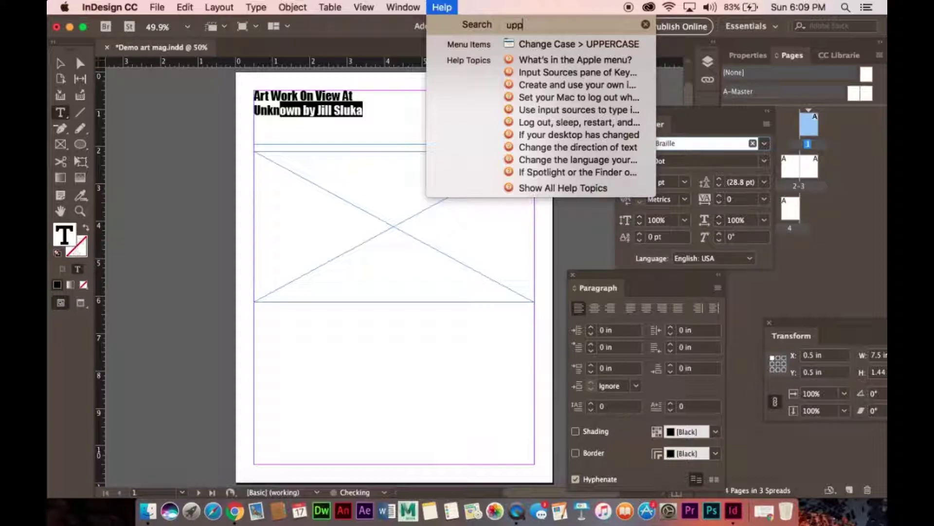
mouse_move(535, 44)
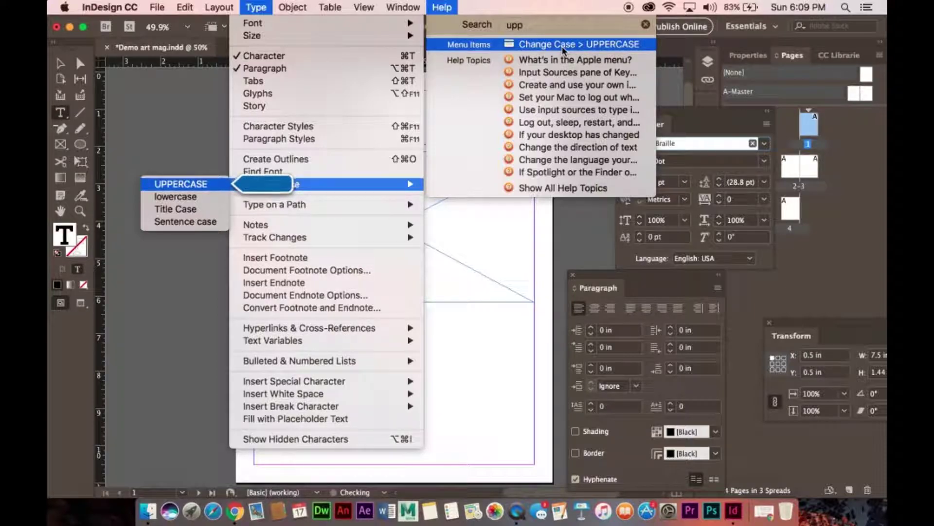
left_click(564, 44)
left_click(443, 6)
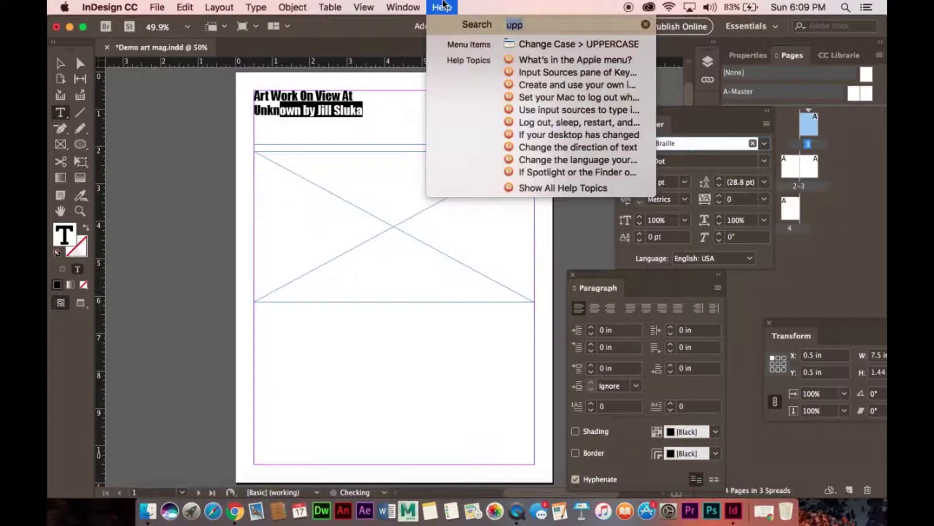
Select the whole headline and apply lowercase, then Title Case
mouse_move(563, 46)
left_click(358, 133)
left_click_drag(374, 111, 225, 86)
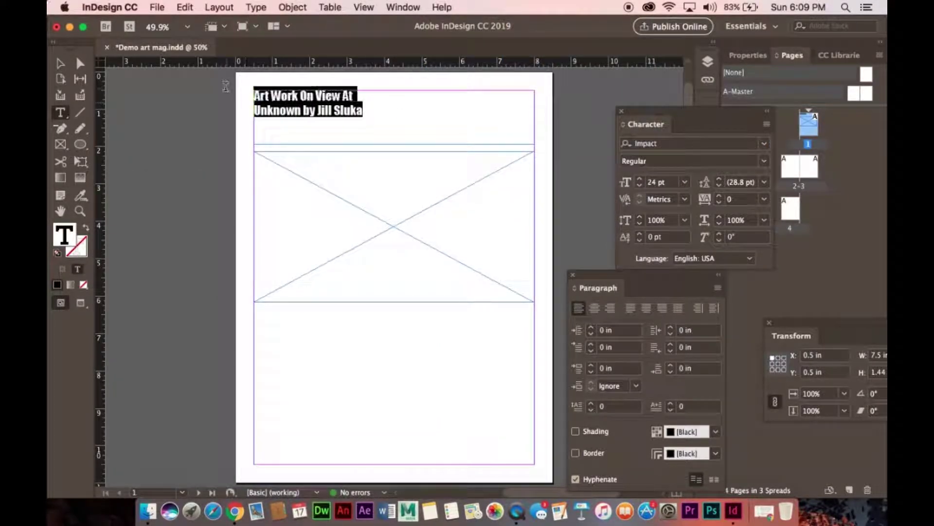
left_click(258, 9)
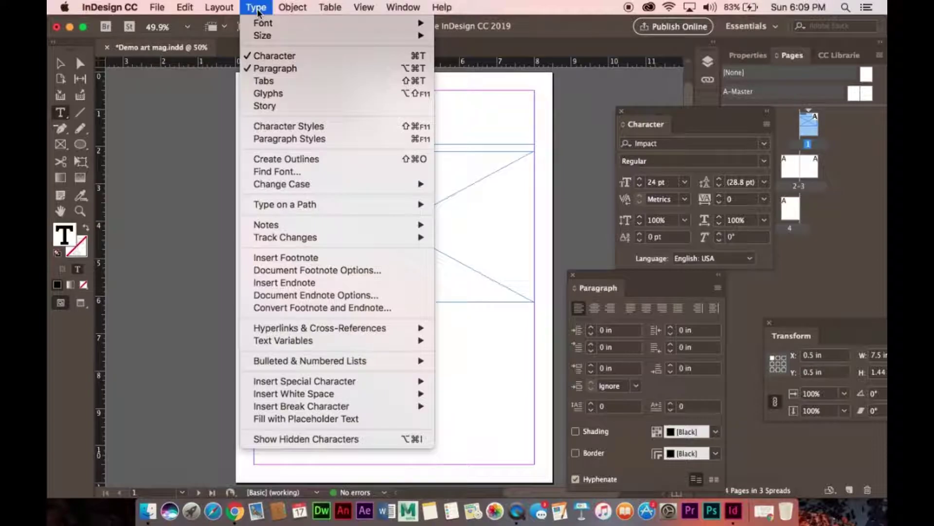
mouse_move(307, 186)
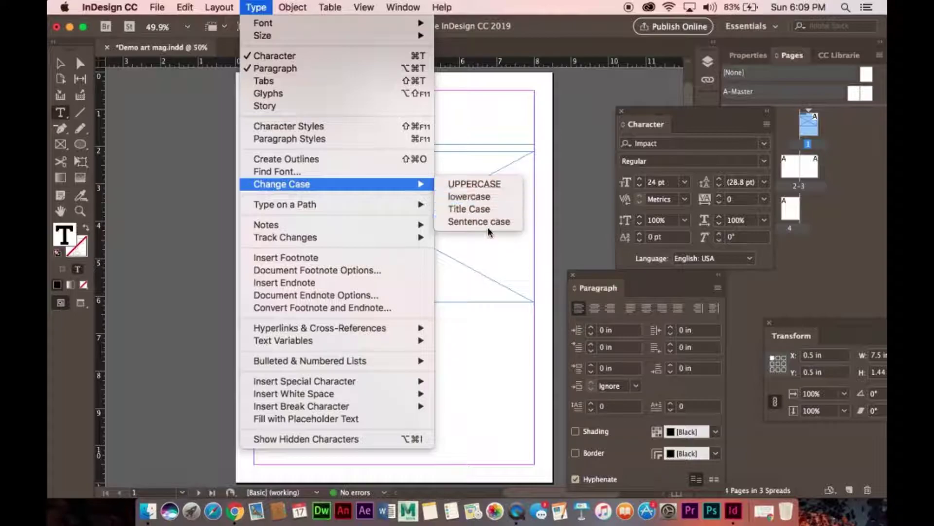
left_click(491, 197)
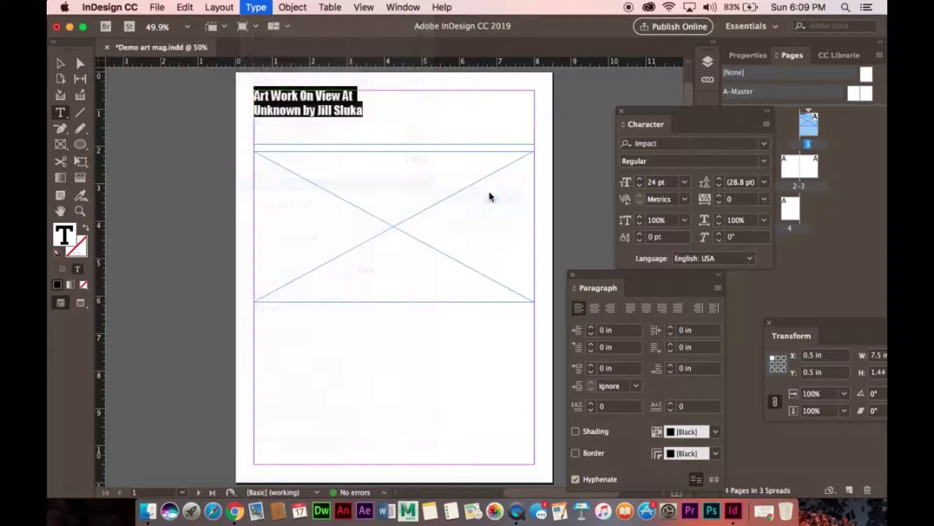
left_click(255, 7)
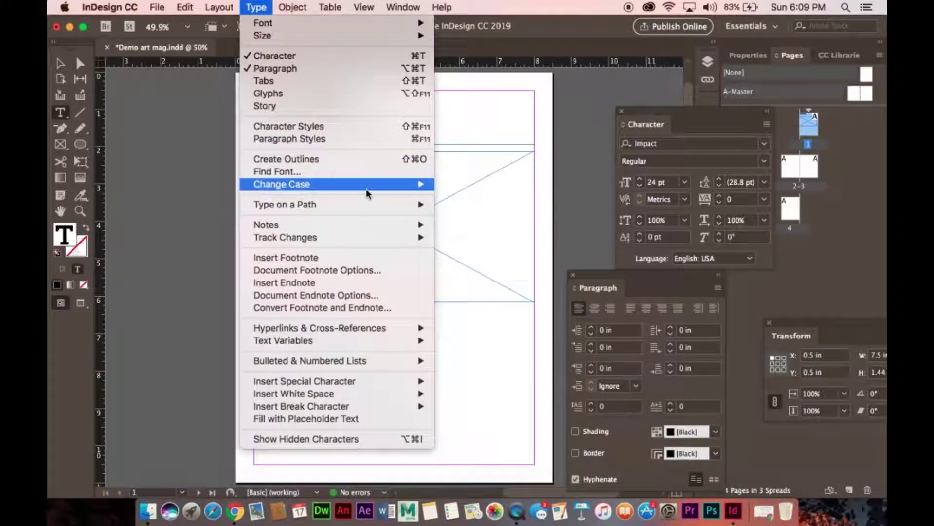
mouse_move(366, 188)
left_click(474, 210)
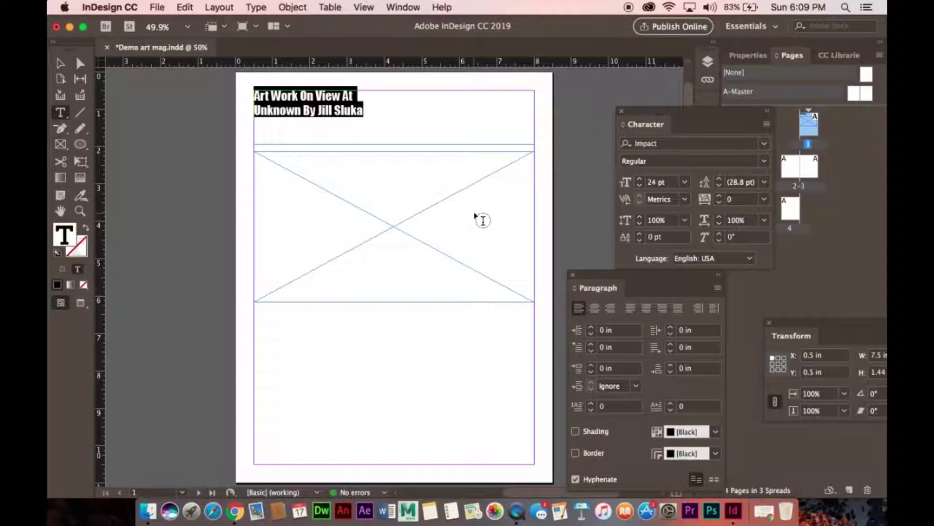
Apply UPPERCASE to the headline, then return it to Title Case
left_click(264, 6)
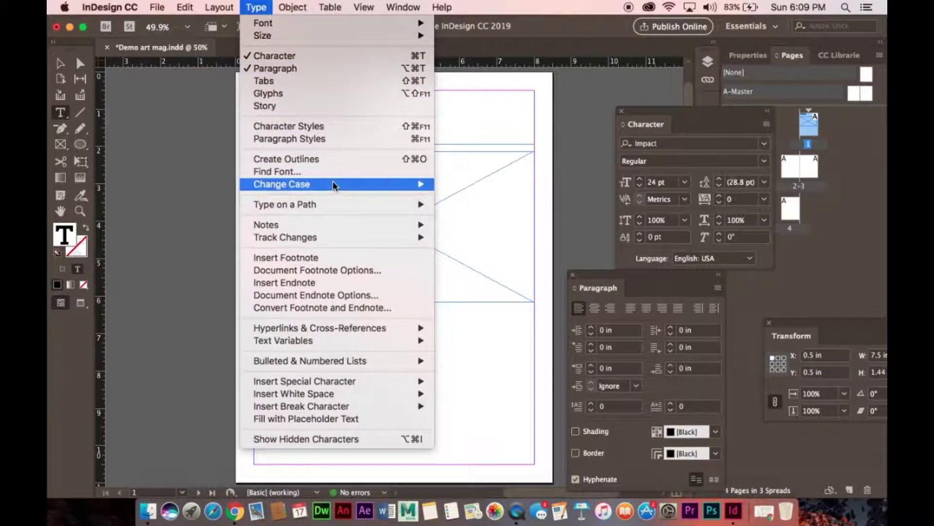
left_click(467, 181)
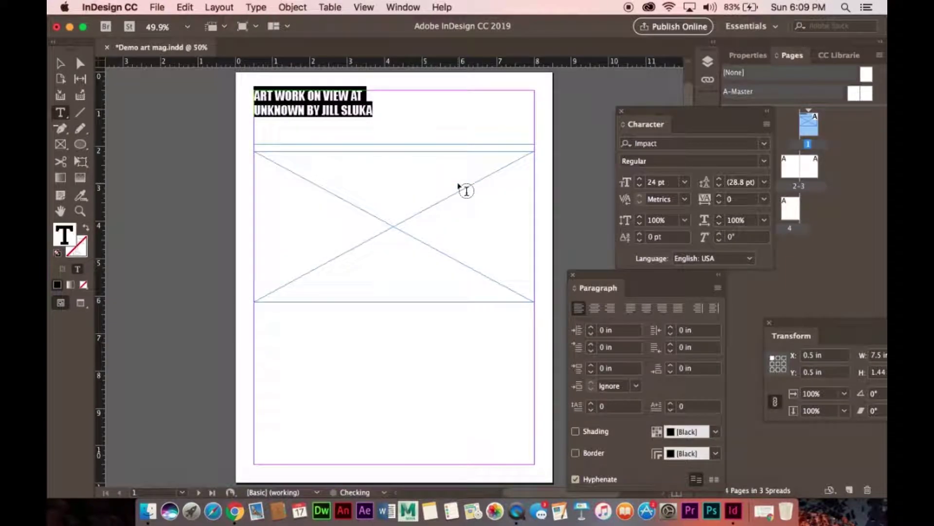
left_click(255, 7)
mouse_move(318, 189)
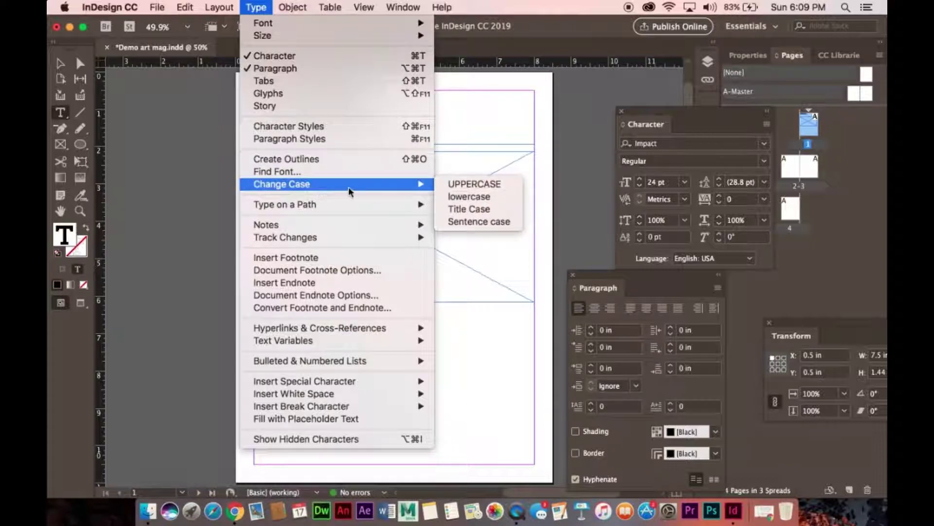
left_click(501, 208)
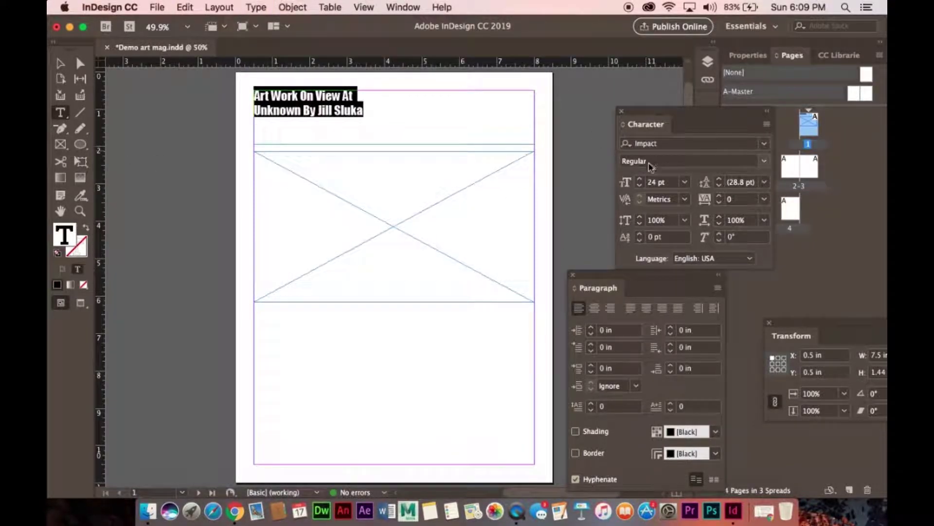
Raise the headline font size to 40 pt
left_click(642, 180)
left_click(641, 180)
left_click(641, 181)
left_click(641, 180)
left_click(642, 180)
left_click(641, 180)
left_click(641, 180)
left_click(641, 180)
left_click(642, 180)
left_click(641, 180)
left_click(641, 181)
left_click(642, 180)
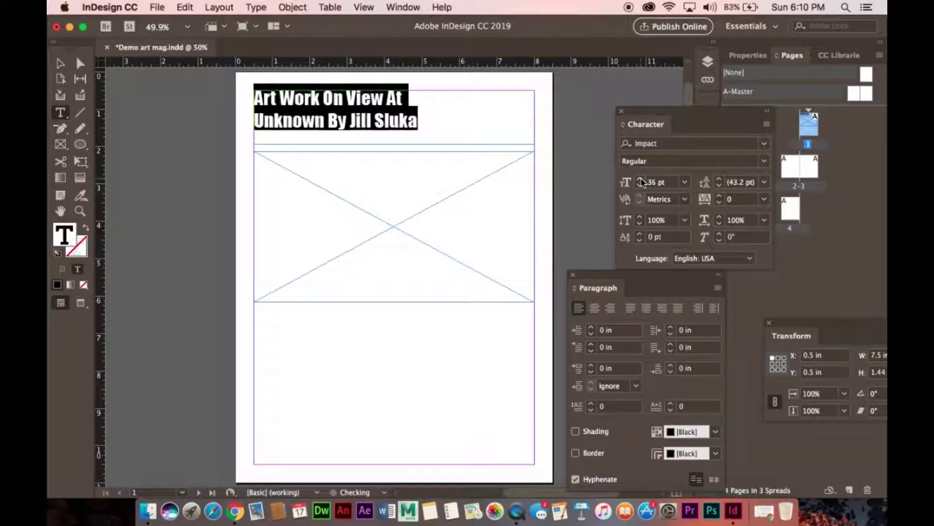
left_click(642, 180)
left_click(642, 180)
left_click(641, 180)
left_click(641, 180)
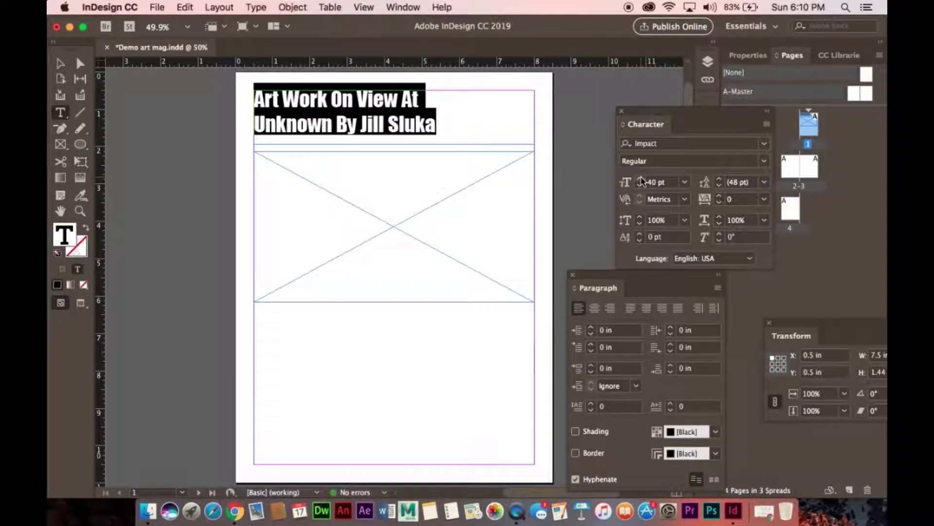
left_click(416, 124)
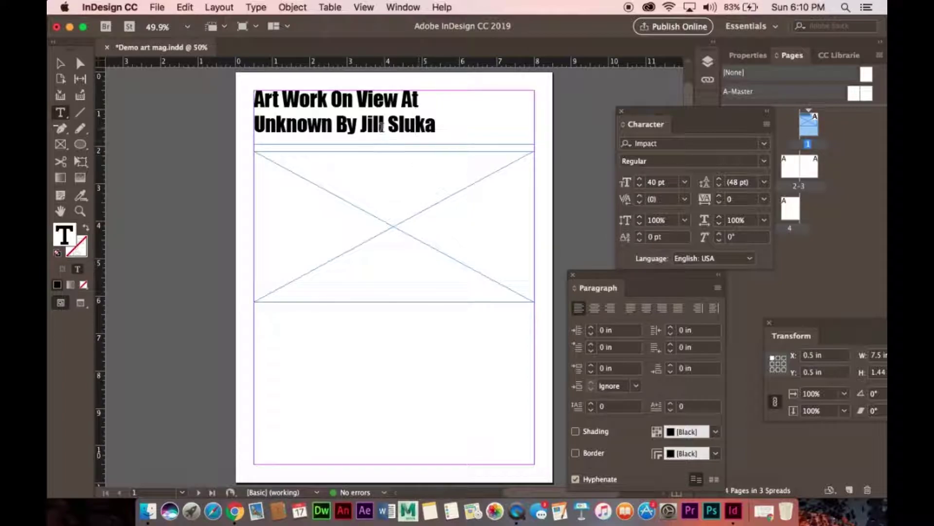
Insert 'The' before 'Unknown' on the indented second line and remove the extra spaces
left_click(253, 125)
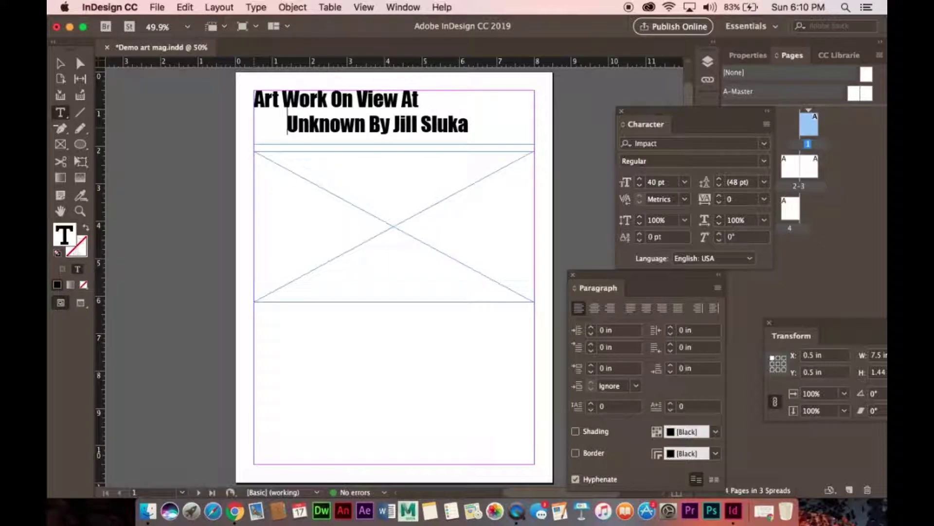
left_click(299, 124)
key("BackSpace")
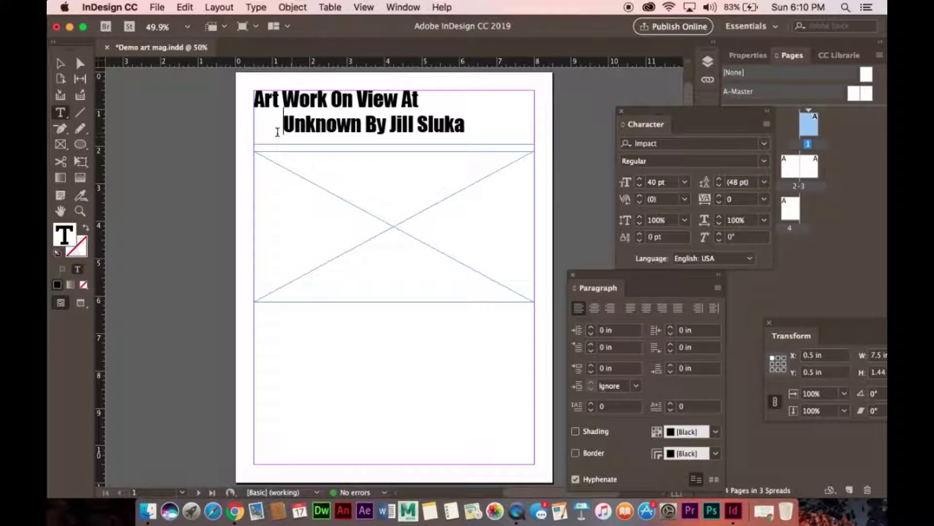
type("T")
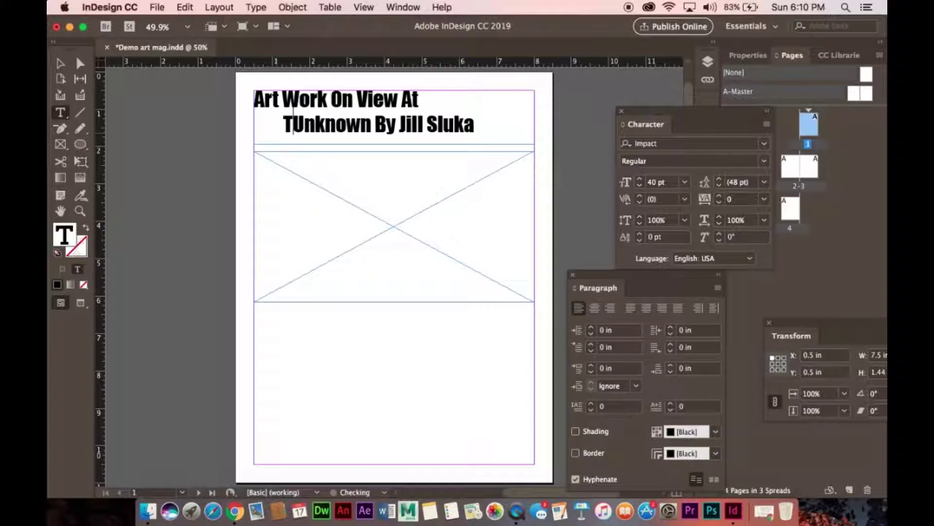
type("h")
key("BackSpace")
type("HE")
key("BackSpace")
key("BackSpace")
type("he")
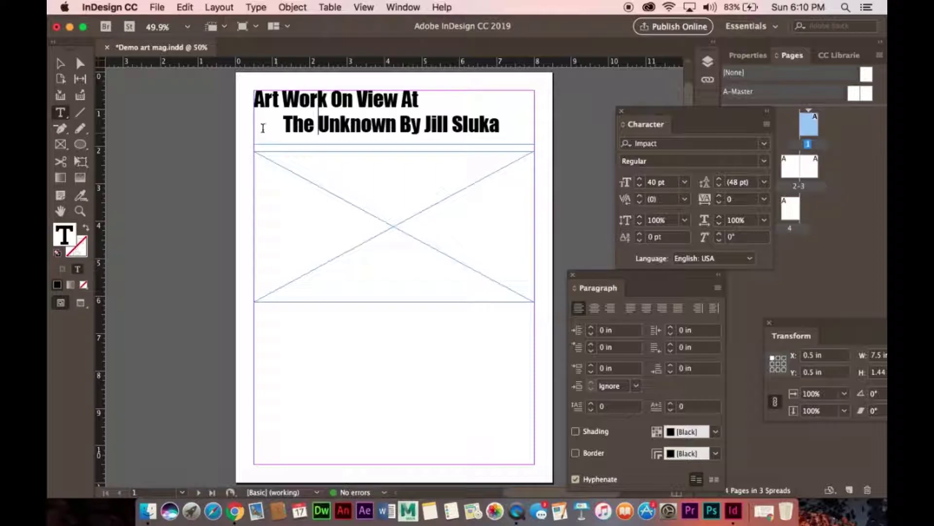
left_click(427, 142)
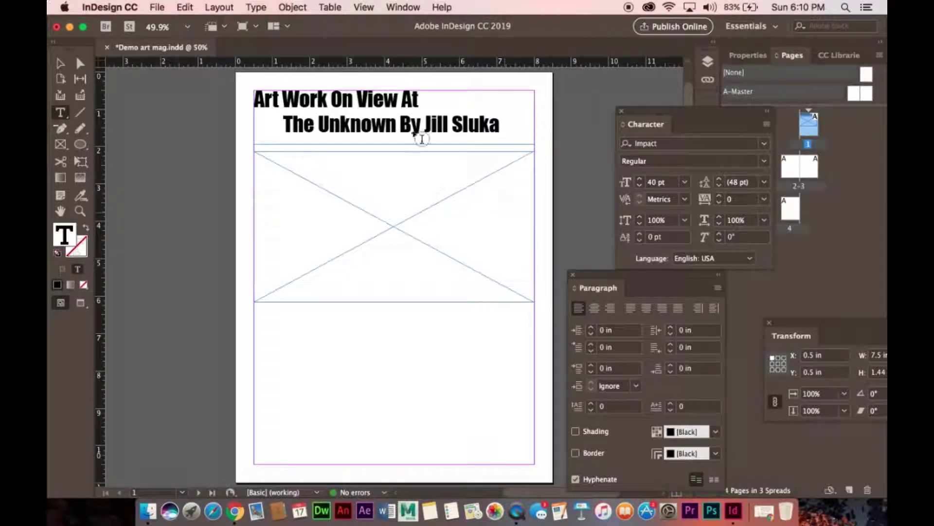
left_click(284, 124)
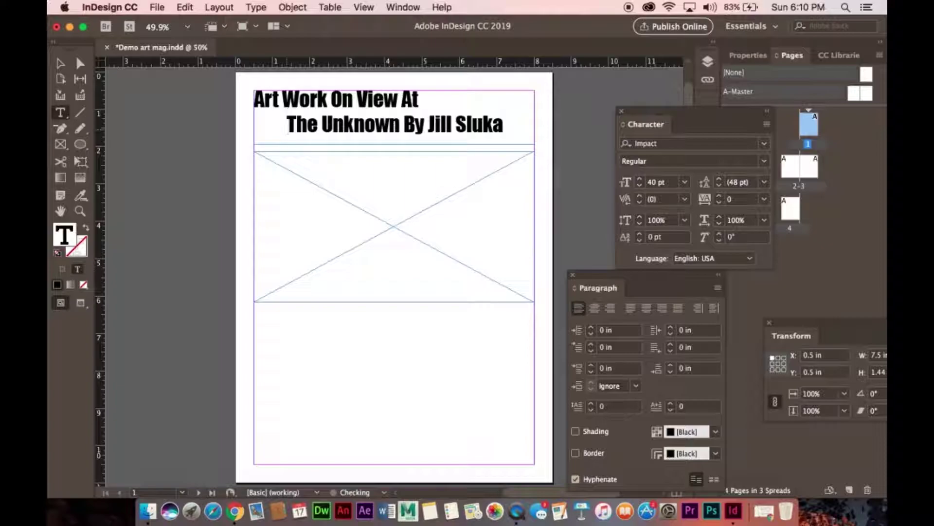
key("BackSpace")
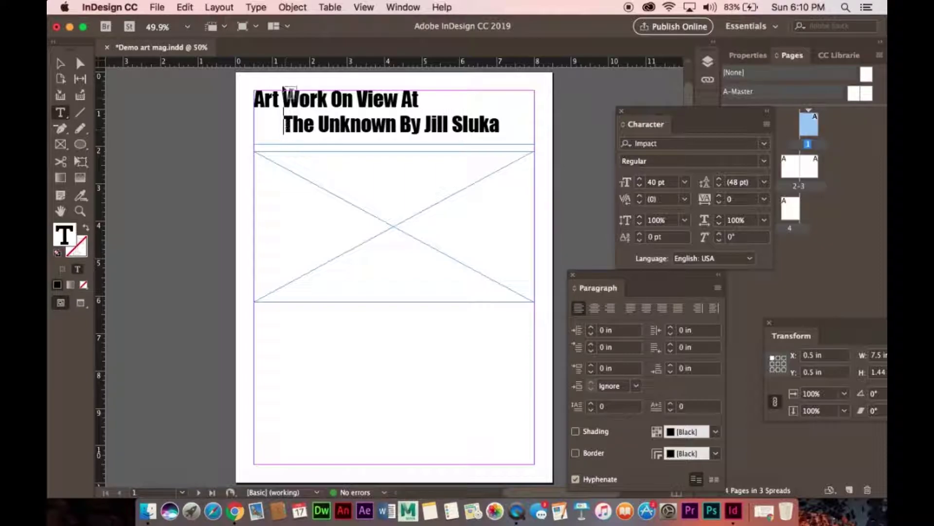
left_click(255, 100)
key("Return")
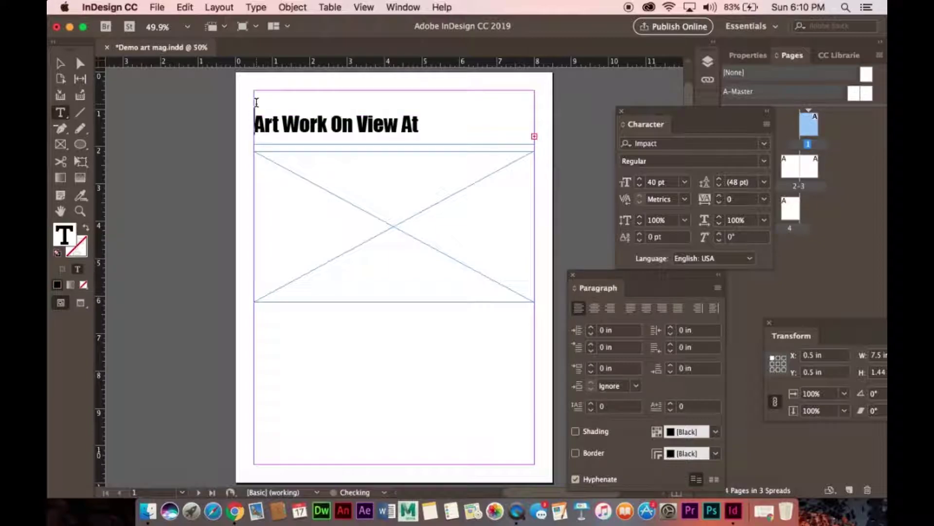
key("BackSpace")
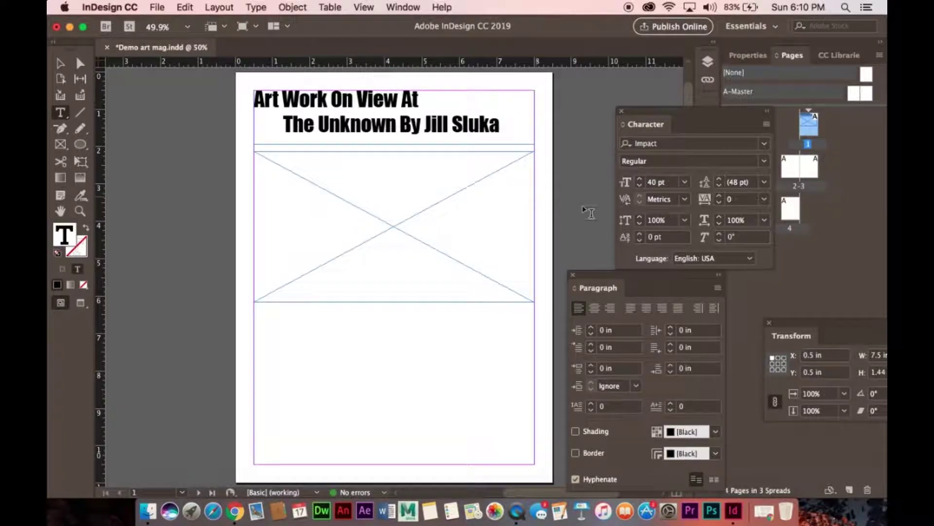
Adjust the leading of both headline lines, settling on 49 pt
left_click(719, 186)
left_click(720, 185)
left_click(719, 186)
left_click(257, 97)
mouse_move(251, 99)
left_mouse_down()
mouse_move(428, 124)
mouse_move(536, 95)
mouse_move(564, 138)
left_mouse_up()
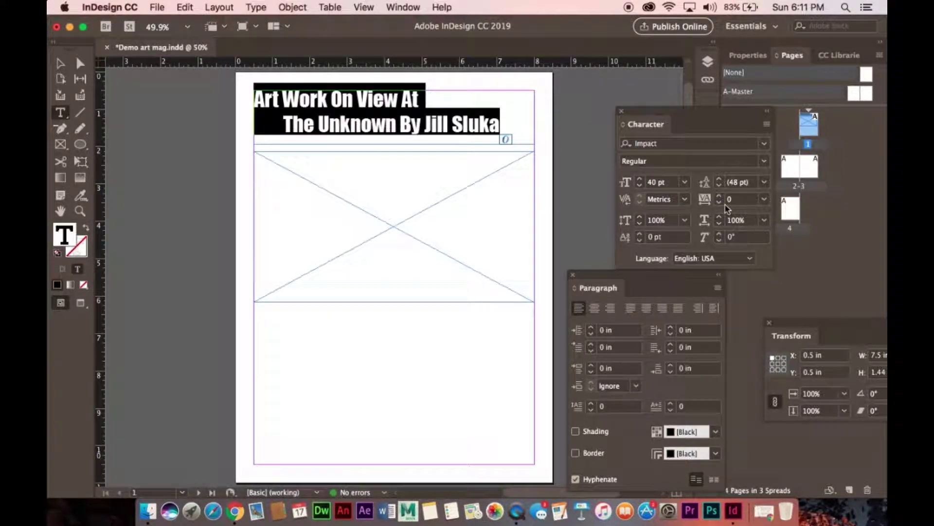
left_click(719, 185)
left_click(720, 185)
left_click(720, 185)
left_click(721, 186)
left_click(720, 186)
left_click(721, 186)
left_click(720, 185)
left_click(720, 186)
left_click(721, 186)
left_click(721, 179)
left_click(721, 179)
left_click(720, 179)
left_click(721, 179)
left_click(720, 179)
left_click(721, 179)
left_click(721, 179)
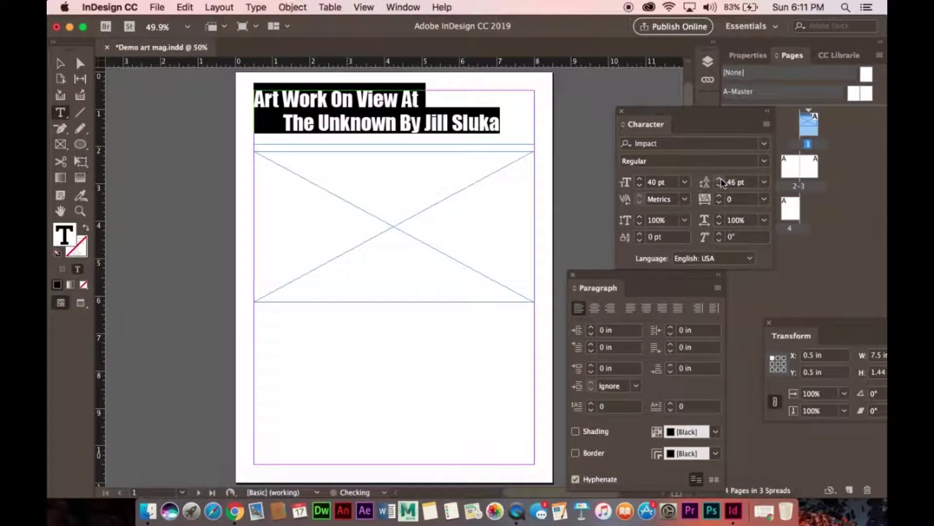
left_click(720, 179)
left_click(721, 180)
left_click(721, 179)
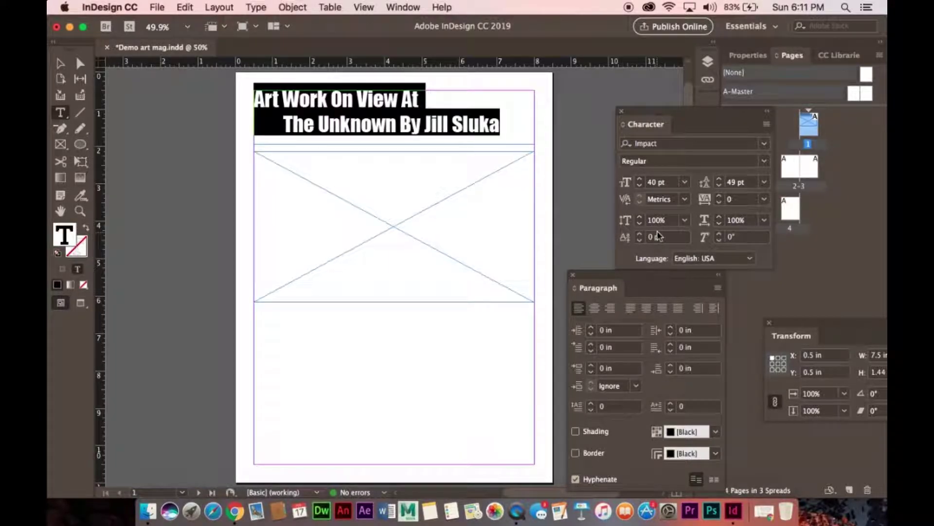
Set the second line's baseline shift to -11 pt and deselect the frame
left_click(640, 240)
left_click(640, 240)
left_click(640, 240)
left_click(640, 240)
left_click(640, 240)
left_click(640, 240)
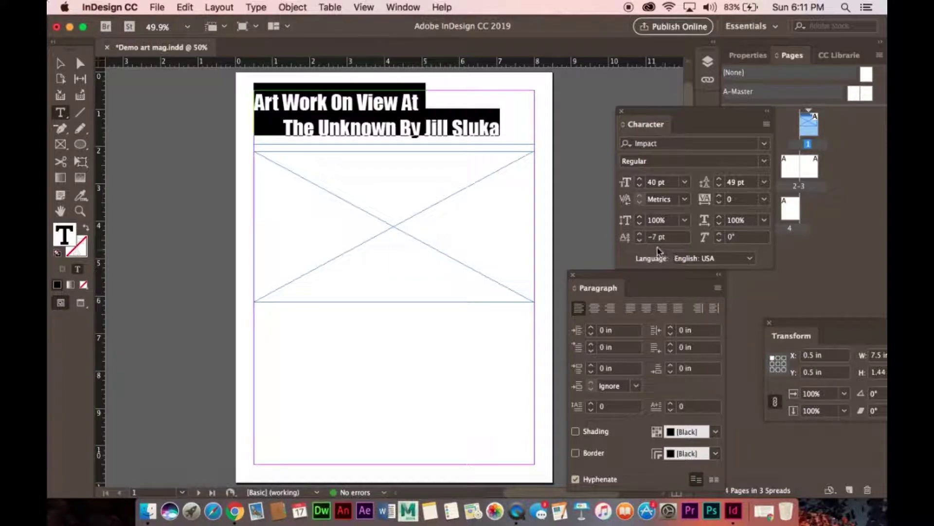
left_click(639, 241)
left_click(640, 241)
left_click(639, 240)
left_click(639, 240)
left_click(639, 240)
left_click(639, 241)
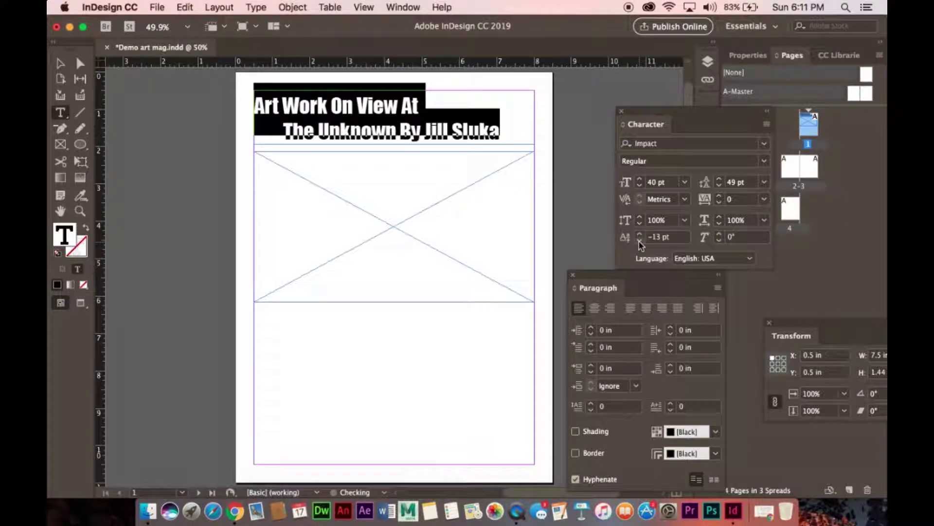
left_click(639, 234)
left_click(639, 234)
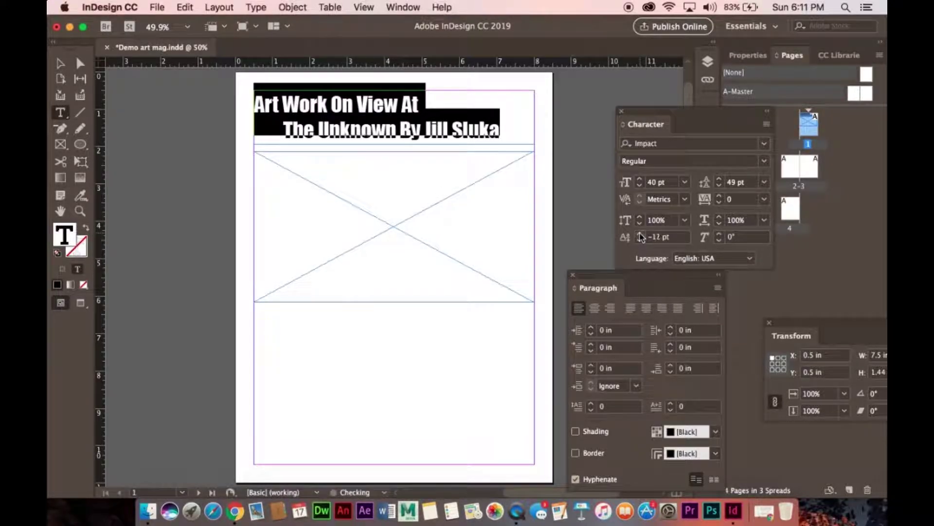
left_click(61, 63)
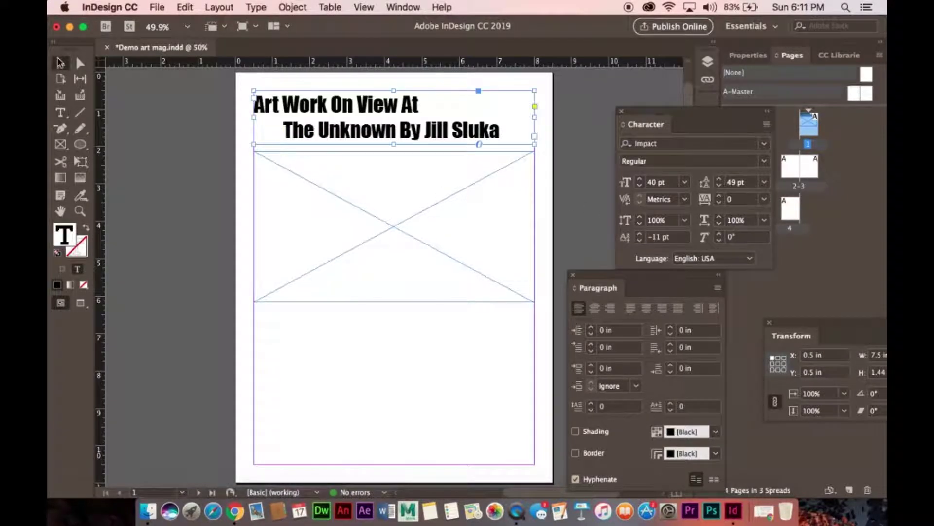
left_click(191, 213)
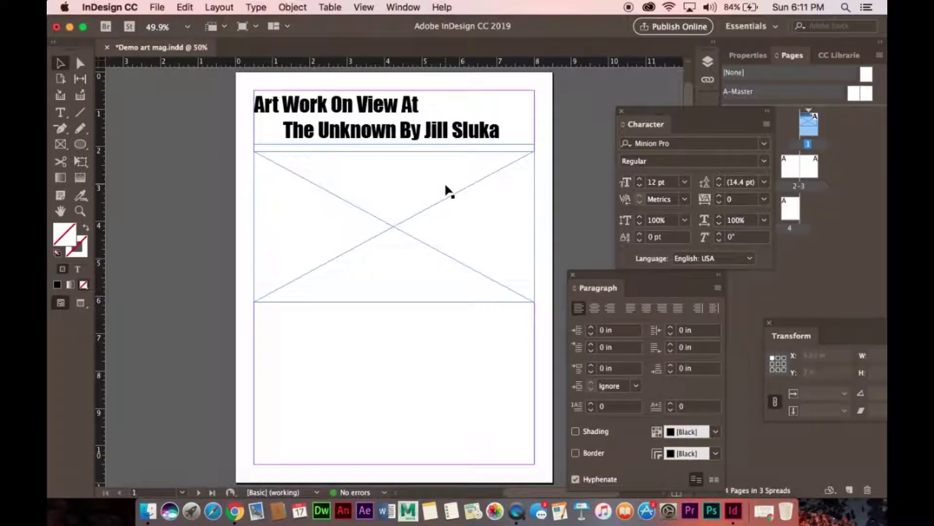
Save the document and draw a 7.5 × 4.18 in text frame below the image frame
key("super+s")
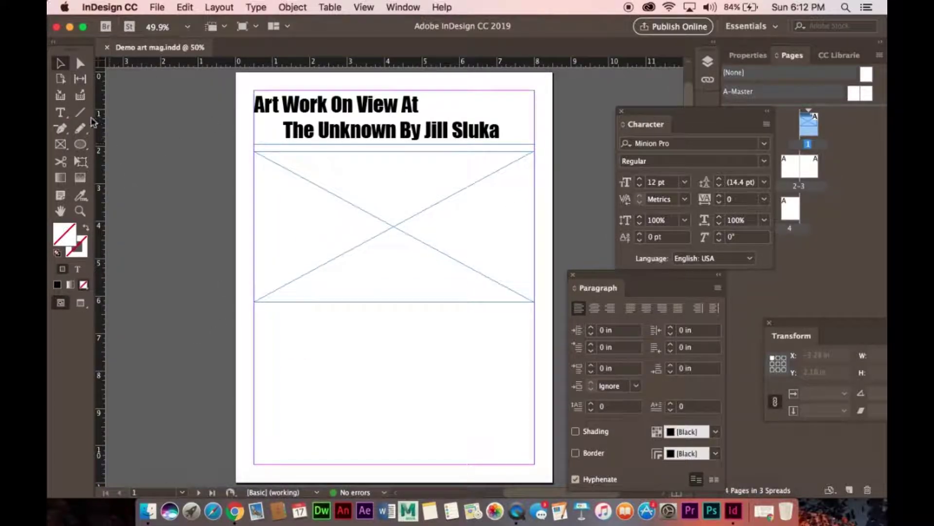
left_click(62, 116)
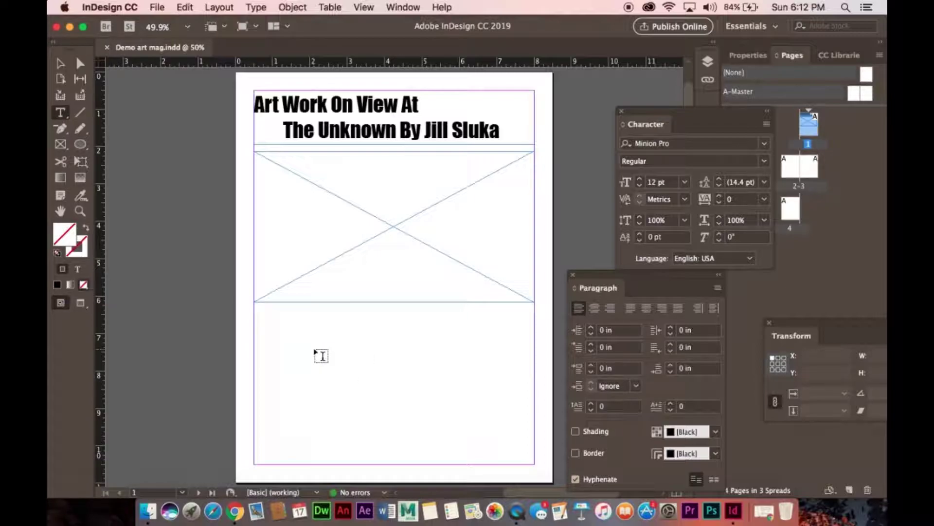
left_click_drag(264, 315, 533, 463)
left_click_drag(845, 321, 633, 178)
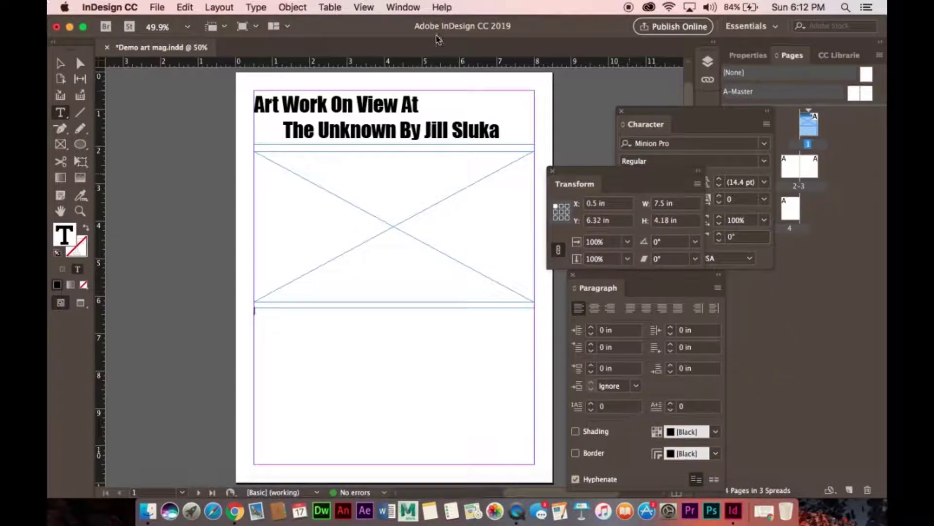
left_click(445, 7)
left_click(443, 6)
left_click(442, 6)
type("tra")
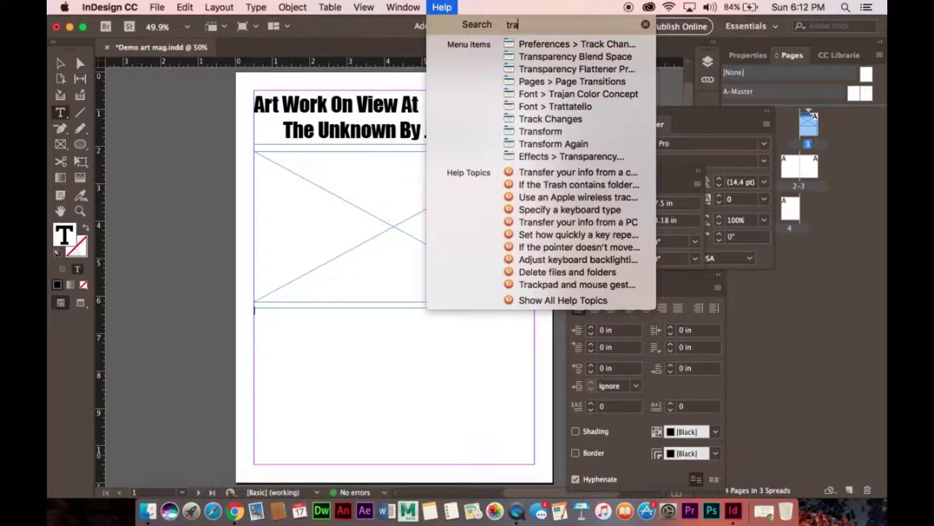
type("nsform")
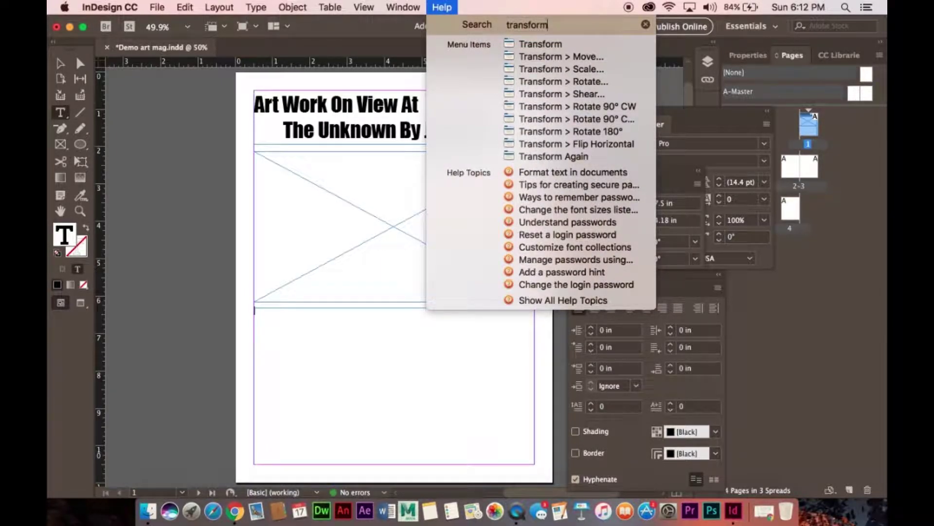
mouse_move(530, 43)
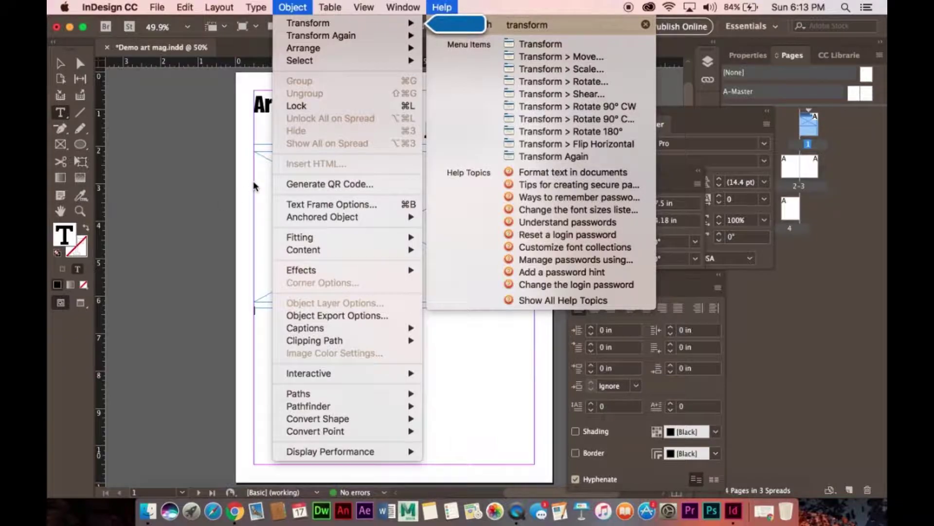
mouse_move(335, 4)
mouse_move(292, 7)
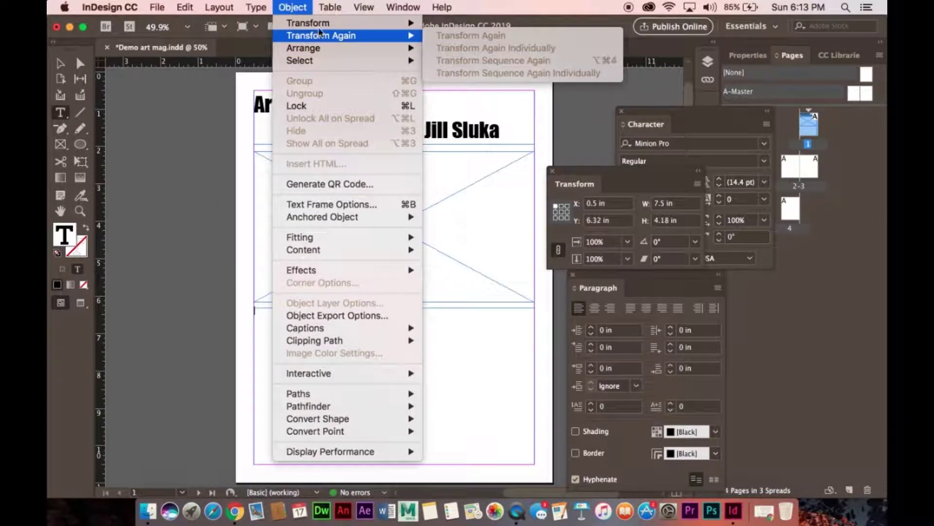
mouse_move(326, 24)
left_click(642, 176)
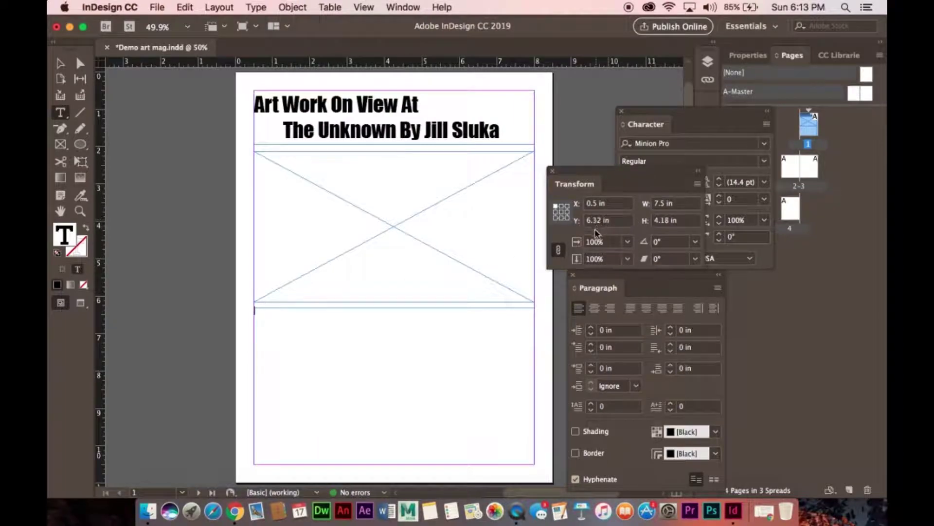
left_click(60, 64)
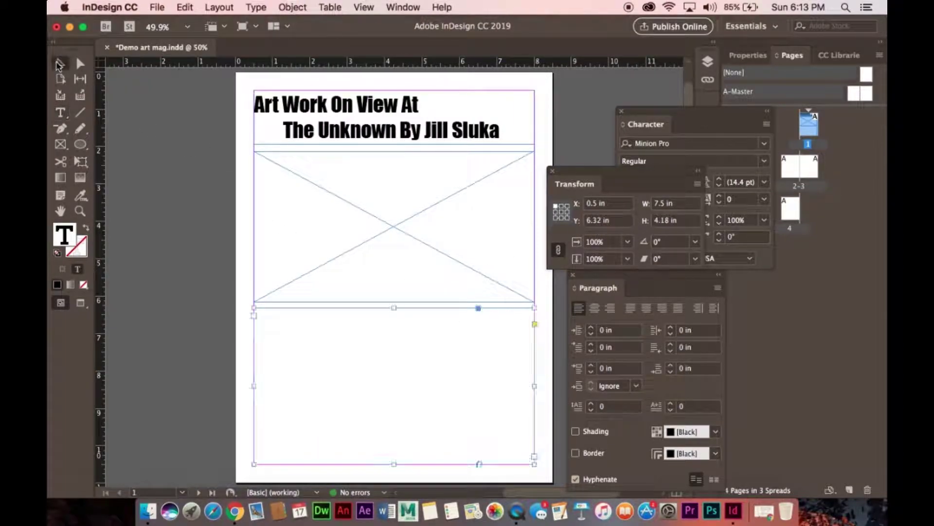
Enter 4 in as the lower text frame's height so it measures 7.5 × 4 in
left_click(217, 335)
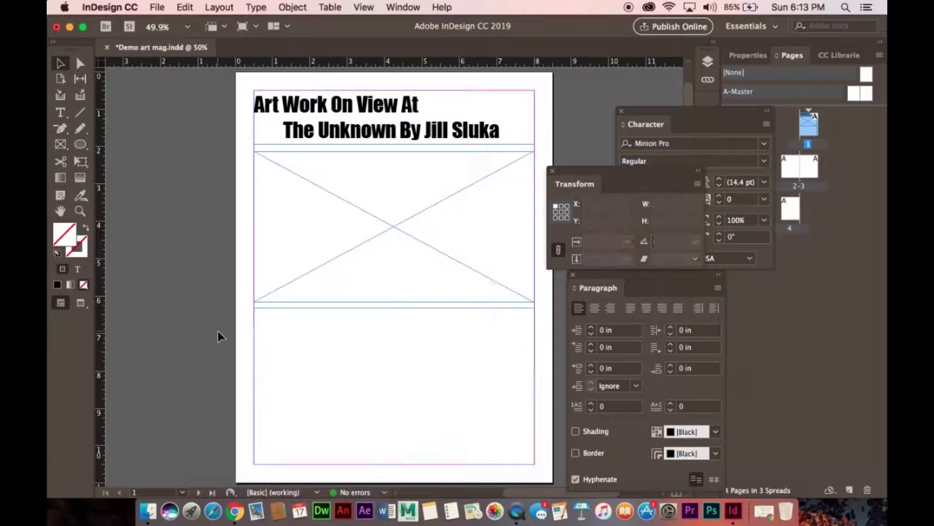
left_click(321, 343)
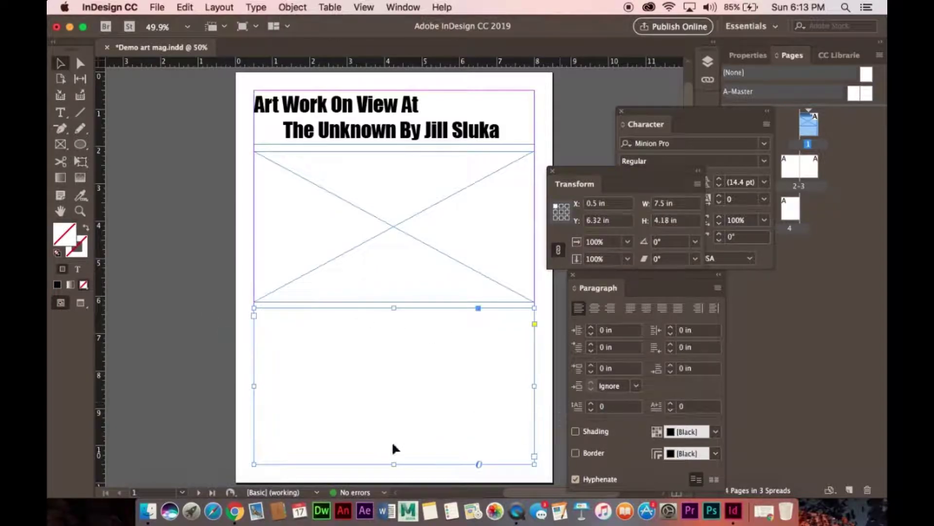
left_click(669, 221)
key("BackSpace")
key("BackSpace")
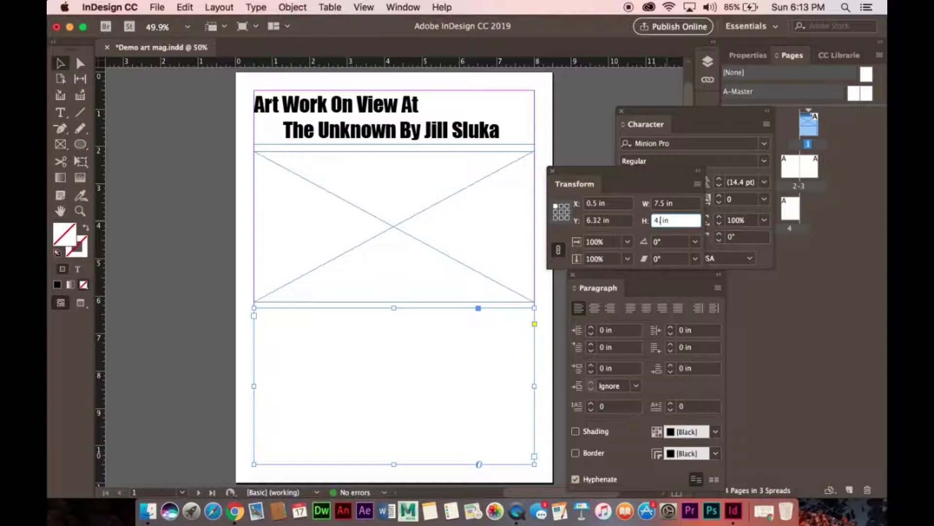
key("Return")
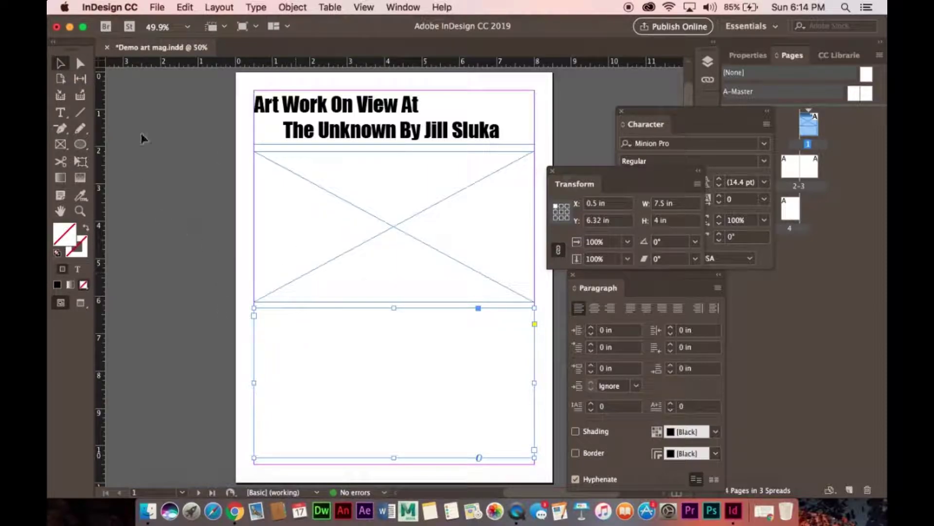
left_click_drag(218, 340, 424, 366)
left_click(479, 458)
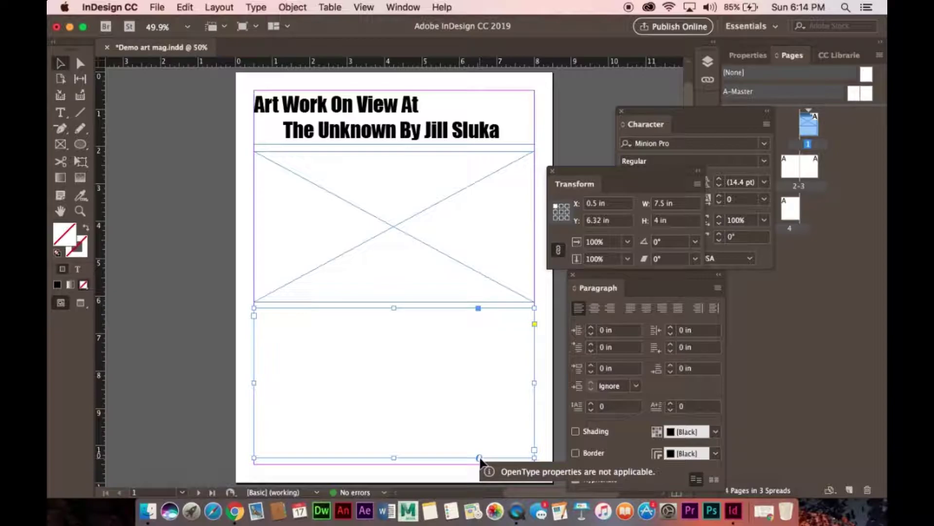
left_click(254, 7)
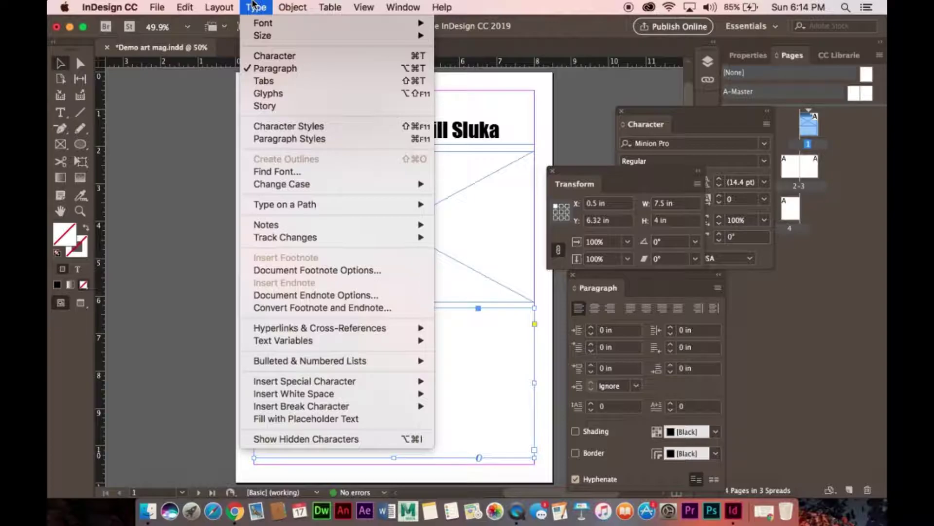
In Text Frame Options with preview on, set 2 columns and a 0.5 in gutter
mouse_move(293, 7)
mouse_move(347, 376)
left_click(329, 201)
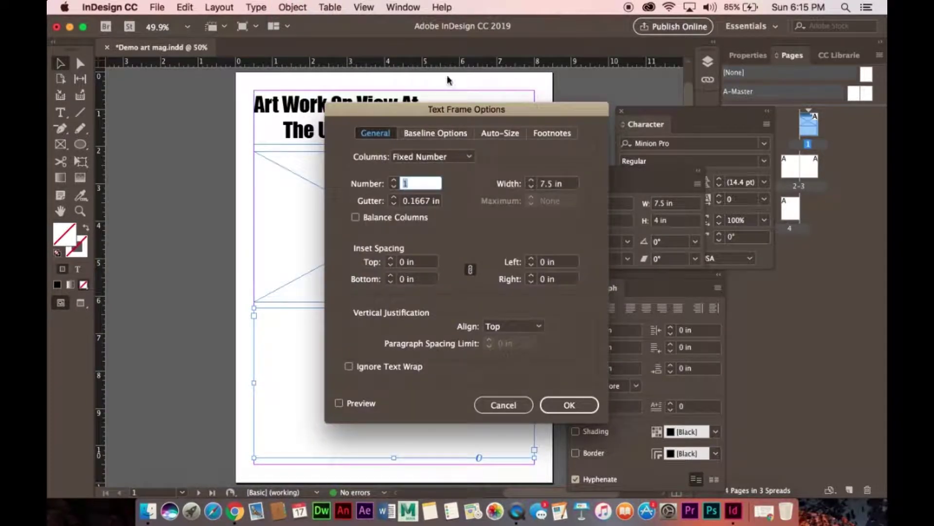
left_click_drag(404, 113, 583, 85)
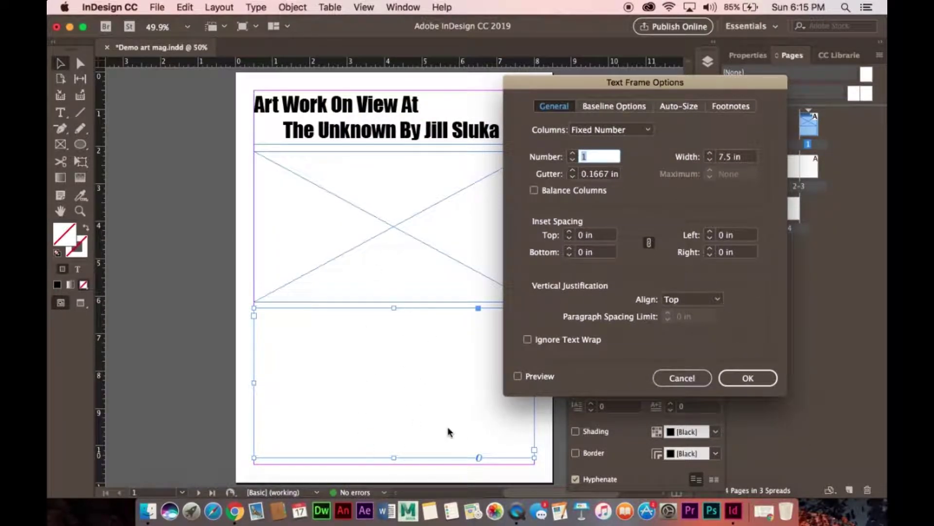
left_click(519, 376)
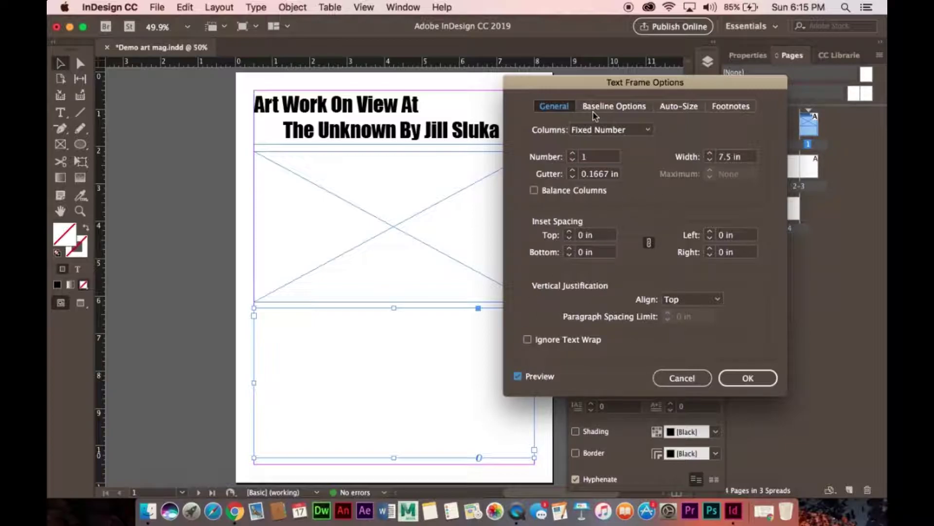
left_click(572, 154)
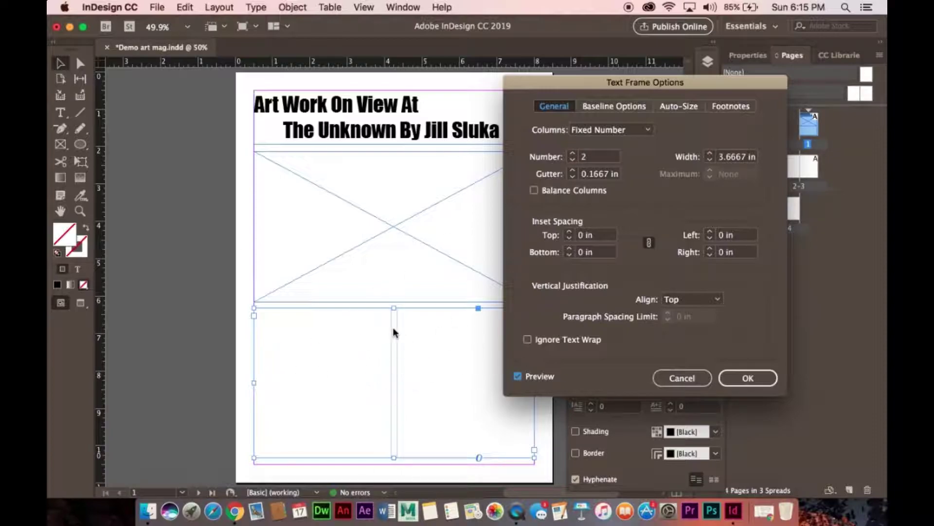
left_click(573, 171)
left_click(573, 171)
left_click(574, 171)
left_click(574, 171)
left_click(574, 171)
left_click_drag(575, 86, 610, 96)
left_click(610, 177)
left_click(610, 177)
left_click(609, 182)
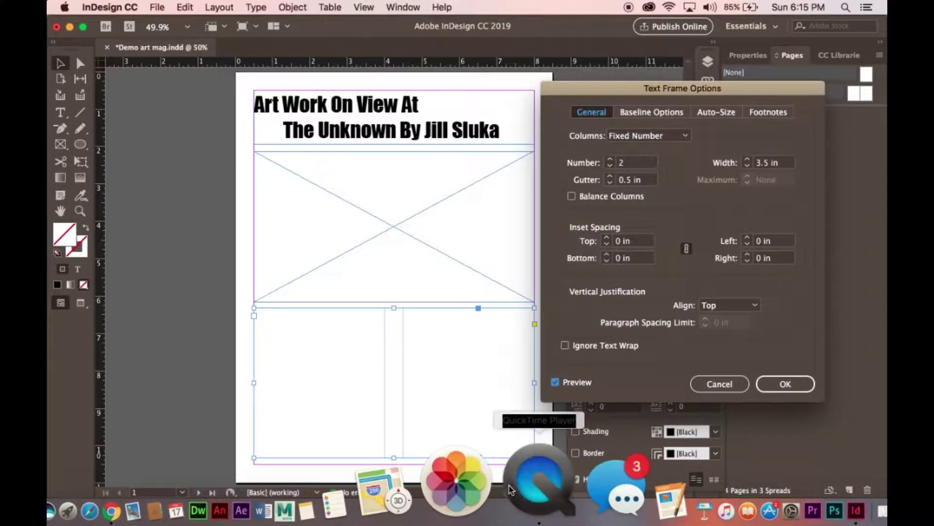
left_click(806, 384)
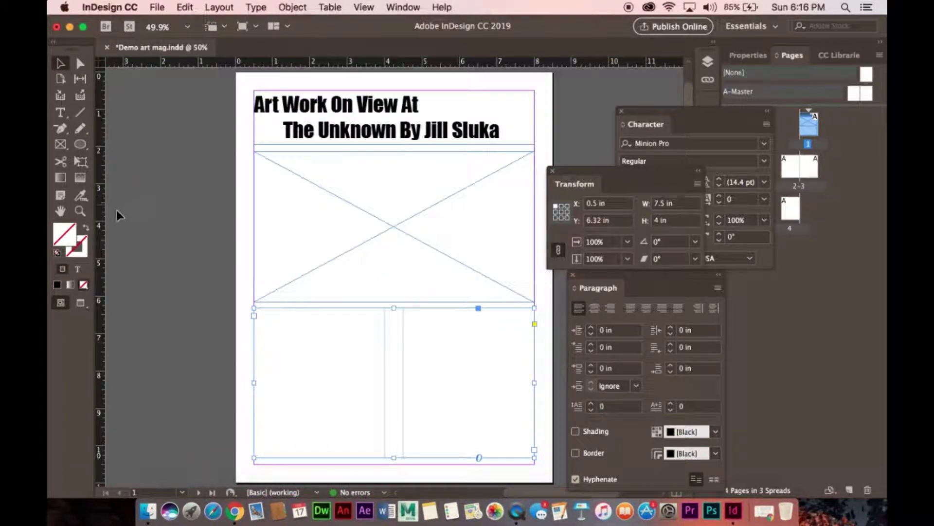
Switch to the Type tool and put the insertion point in the empty two-column lower frame
left_click(60, 113)
left_click(274, 326)
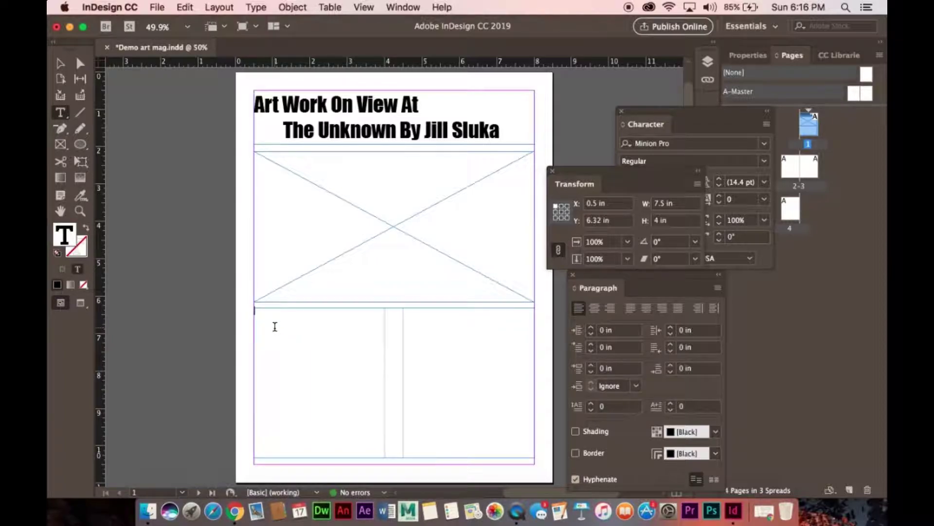
Fill the two-column lower frame with placeholder text from the right-click context menu
right_click(275, 323)
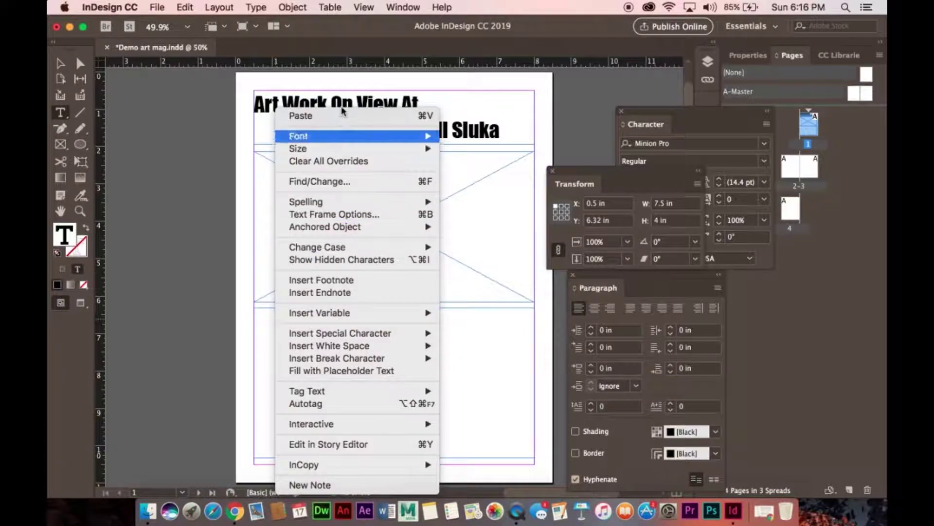
mouse_move(377, 233)
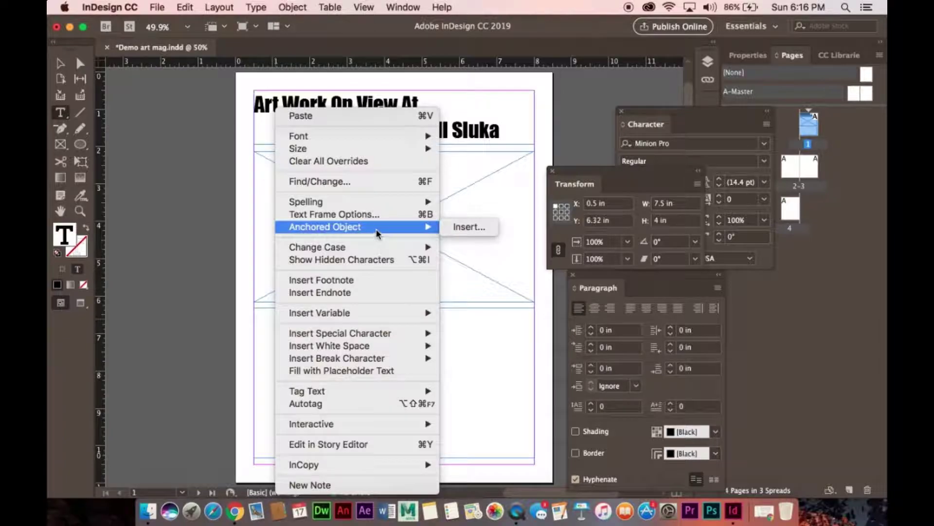
mouse_move(375, 202)
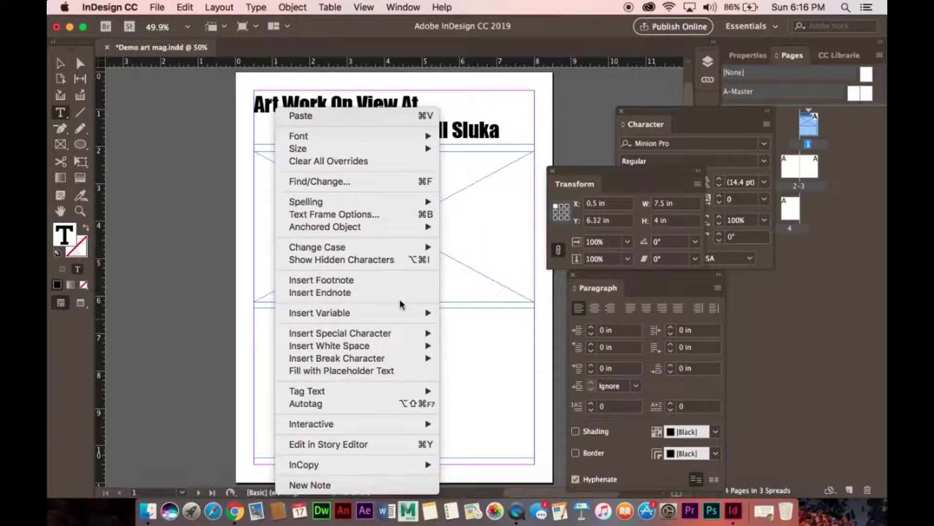
mouse_move(408, 332)
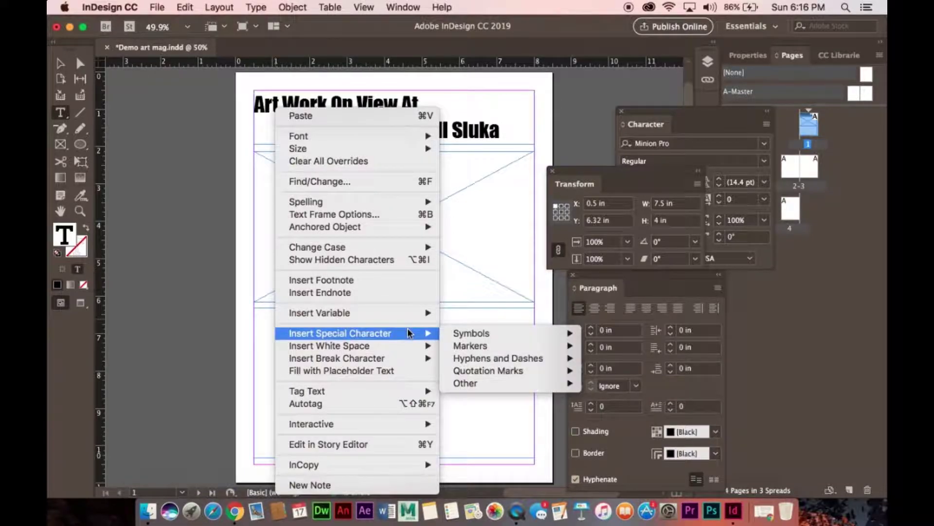
mouse_move(410, 359)
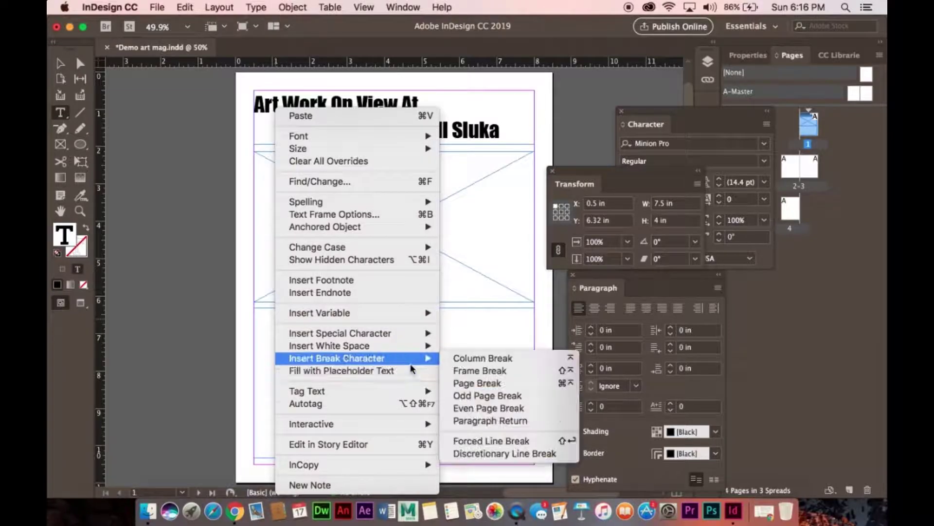
left_click(411, 375)
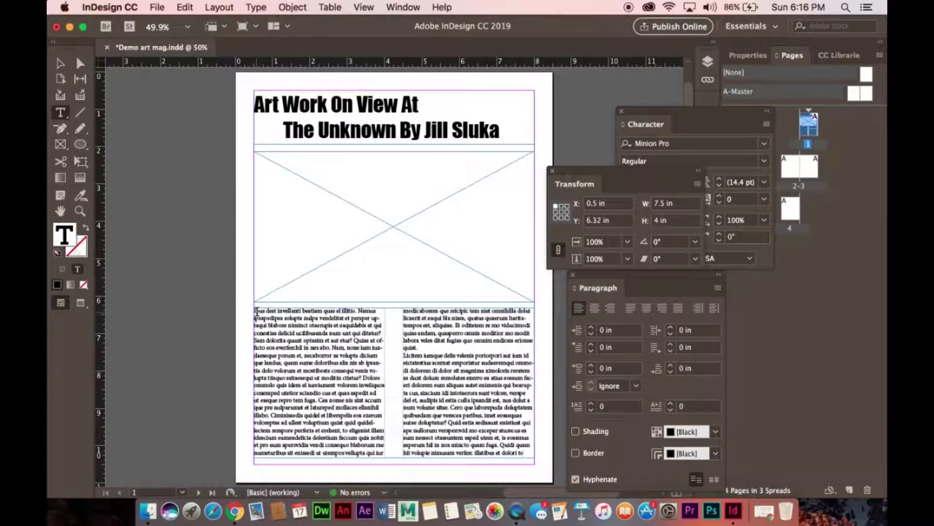
Select the placeholder body text and bring the Character panel in front of Transform
left_click_drag(256, 310, 511, 482)
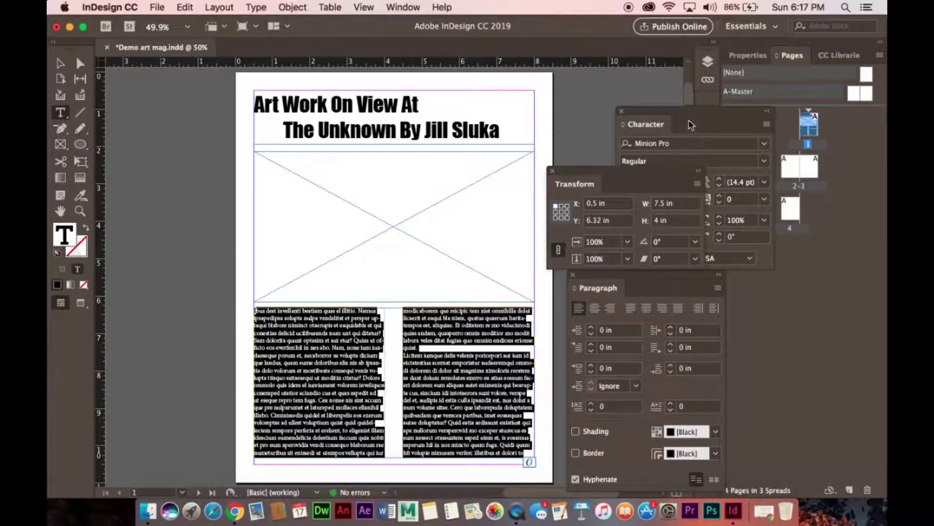
left_click(691, 125)
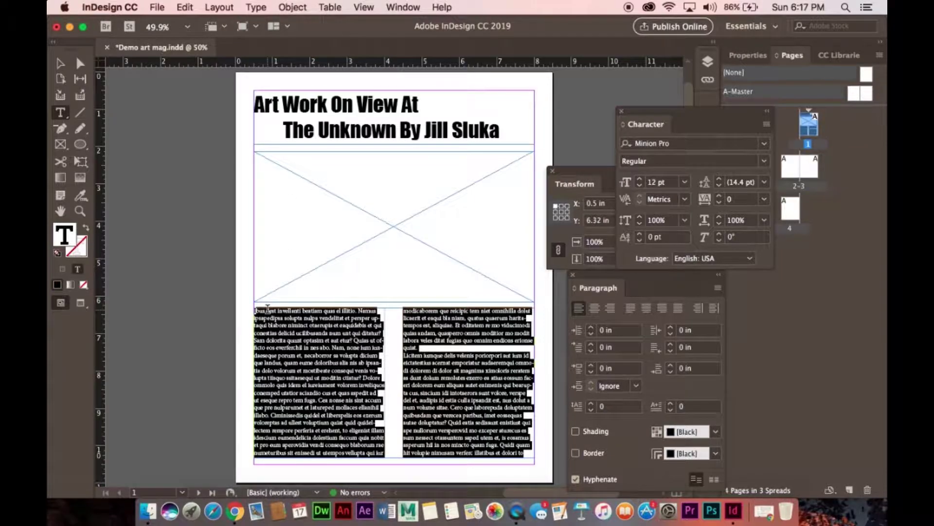
left_click(268, 309)
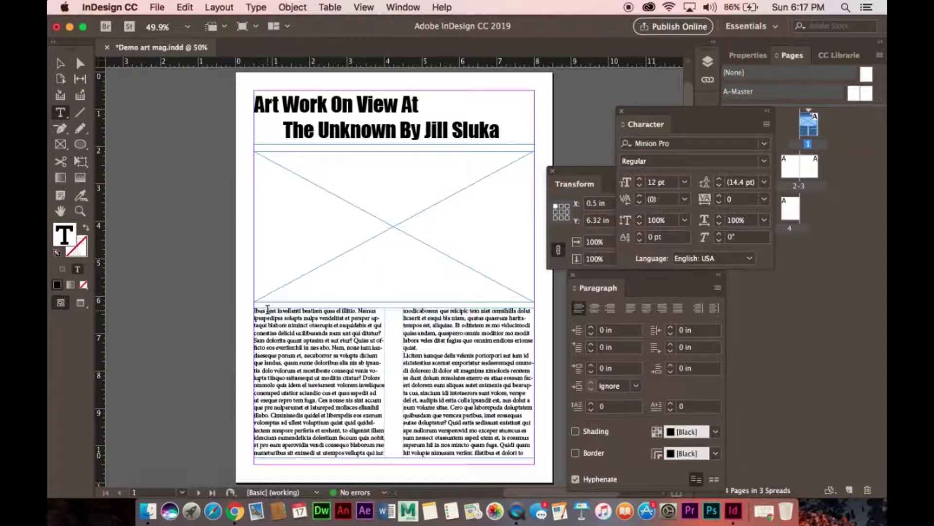
left_click(79, 213)
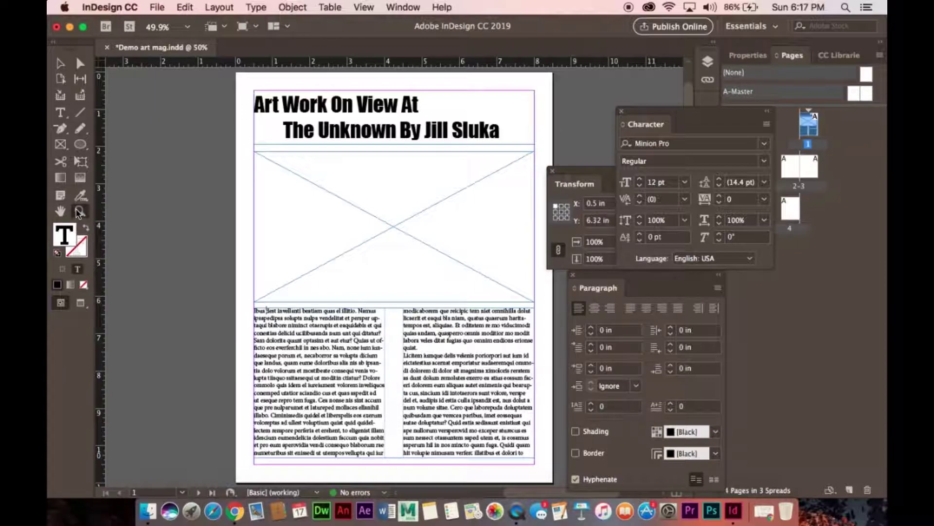
Zoom to 125% on the body text and select its opening letter I
left_click(272, 323)
left_click(411, 279)
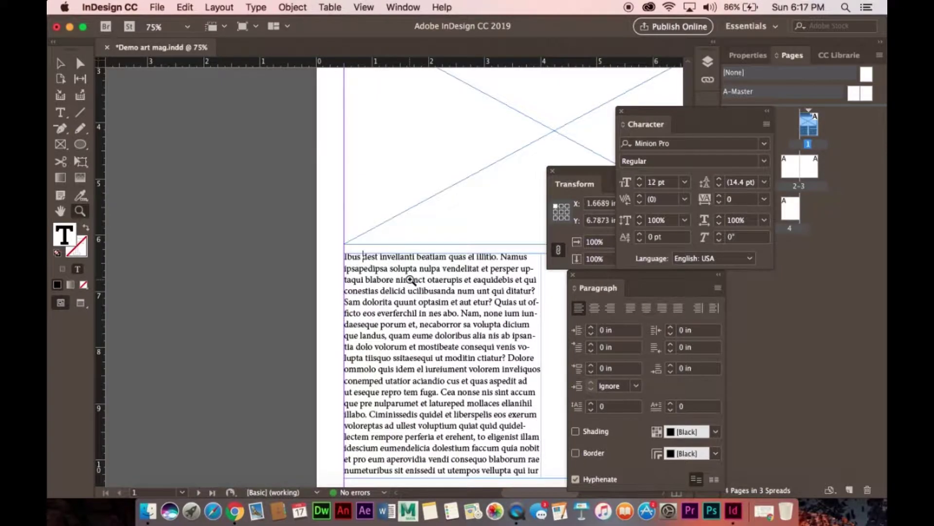
left_click(410, 278)
left_click(410, 279)
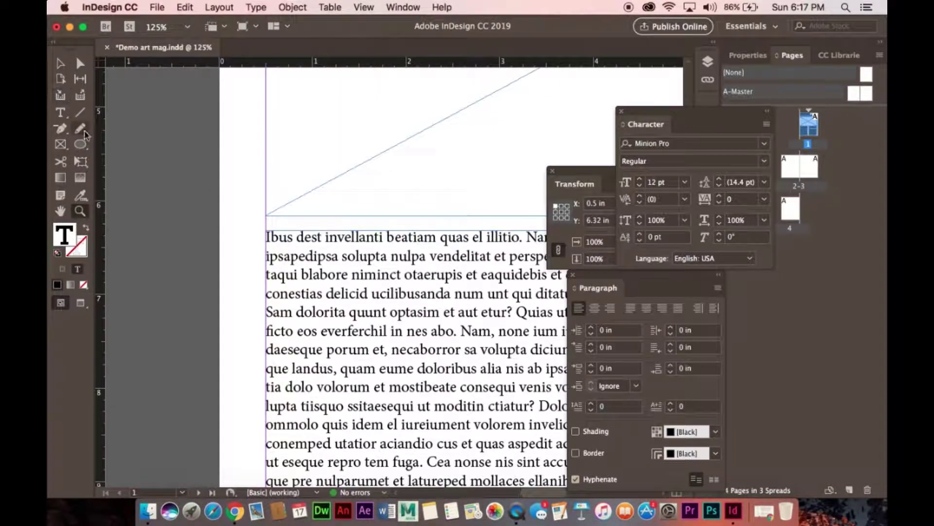
left_click(62, 116)
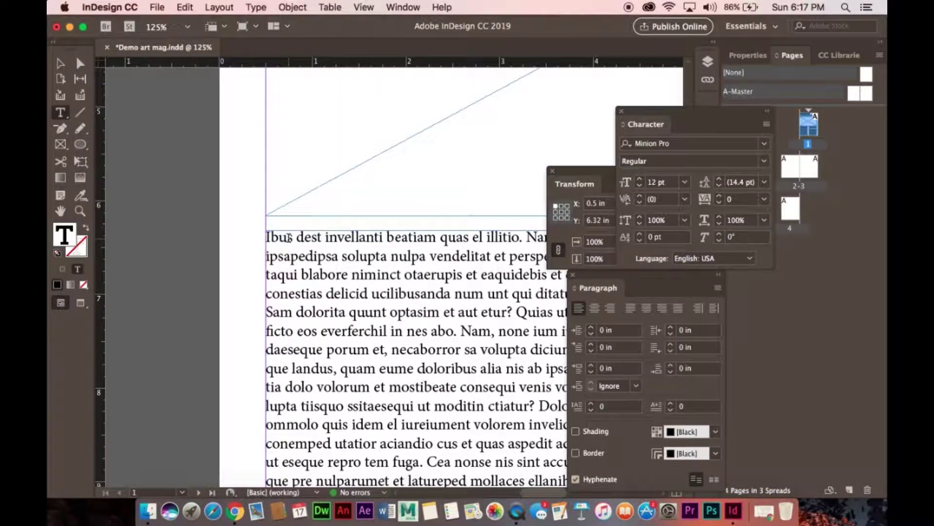
left_click_drag(259, 236, 272, 238)
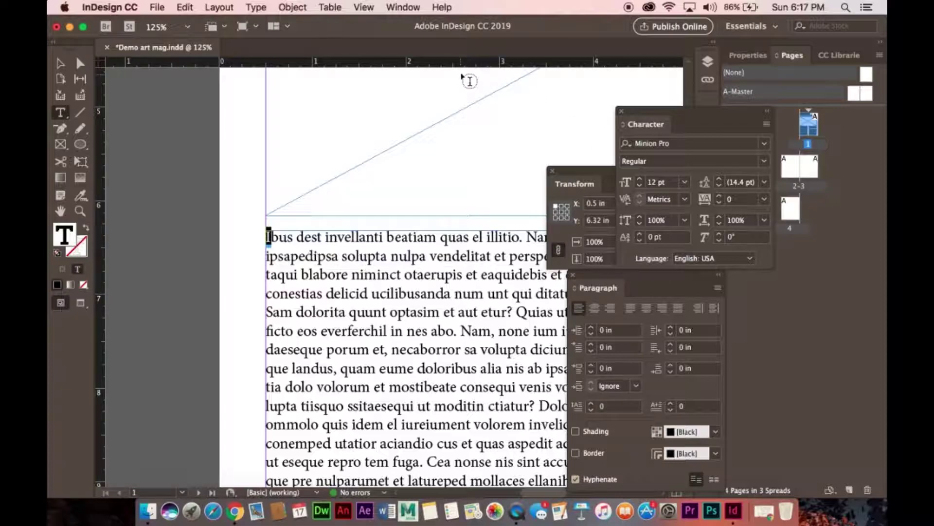
Search InDesign Help for 'drop c' to look up drop caps, then close the results
left_click(444, 6)
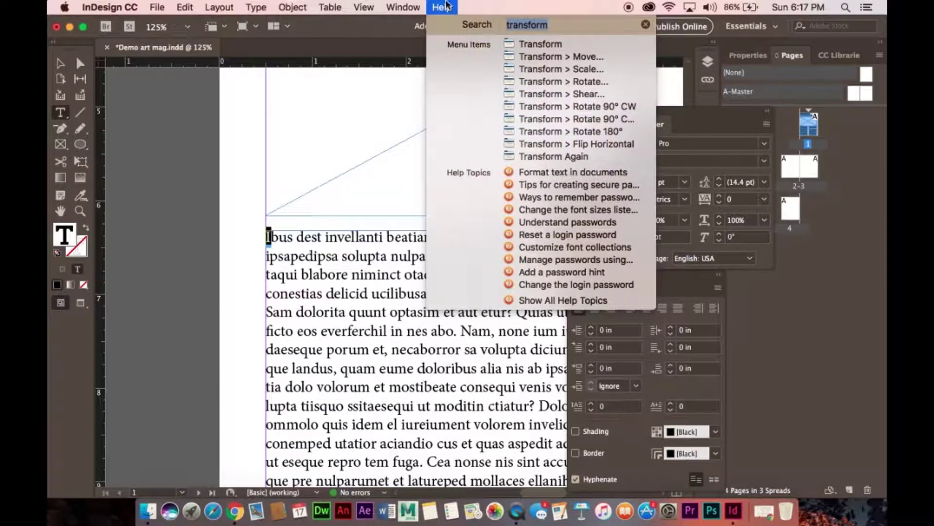
type("drop")
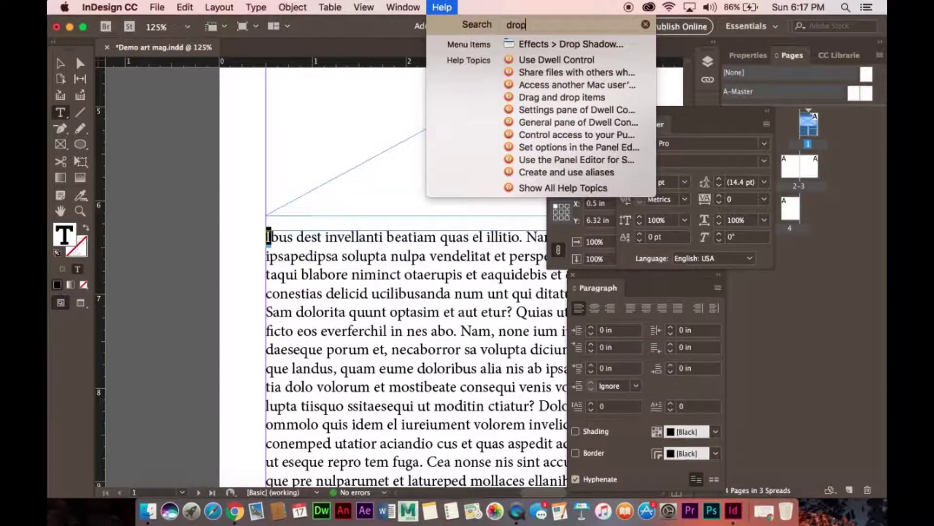
type(" cap")
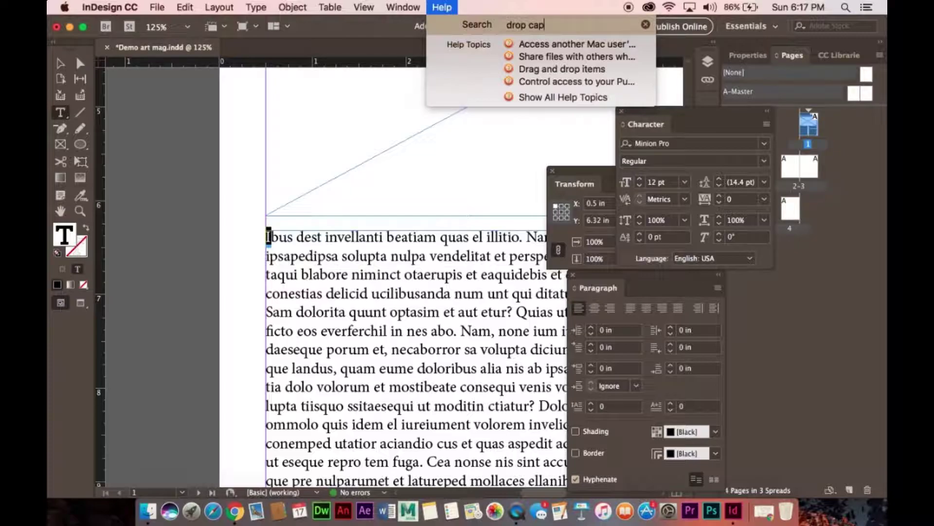
left_click(451, 6)
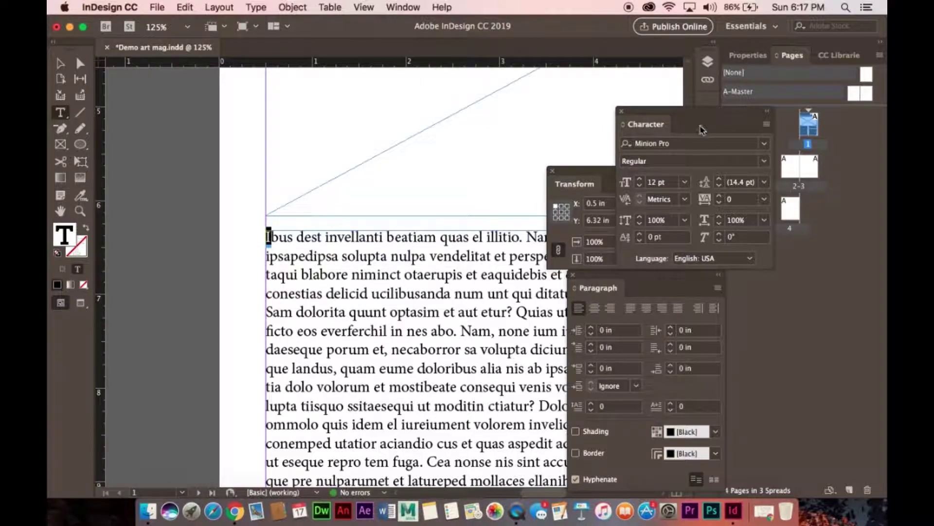
Step up the selected letter I's font size in the Character panel
left_click(642, 182)
left_click(642, 181)
left_click(642, 182)
left_click(642, 181)
left_click(642, 182)
left_click(642, 182)
left_click(642, 182)
left_click(642, 181)
left_click(642, 182)
left_click(642, 181)
left_click(642, 182)
left_click(642, 182)
left_click(642, 181)
left_click(642, 181)
left_click(642, 182)
left_click(642, 181)
left_click(642, 181)
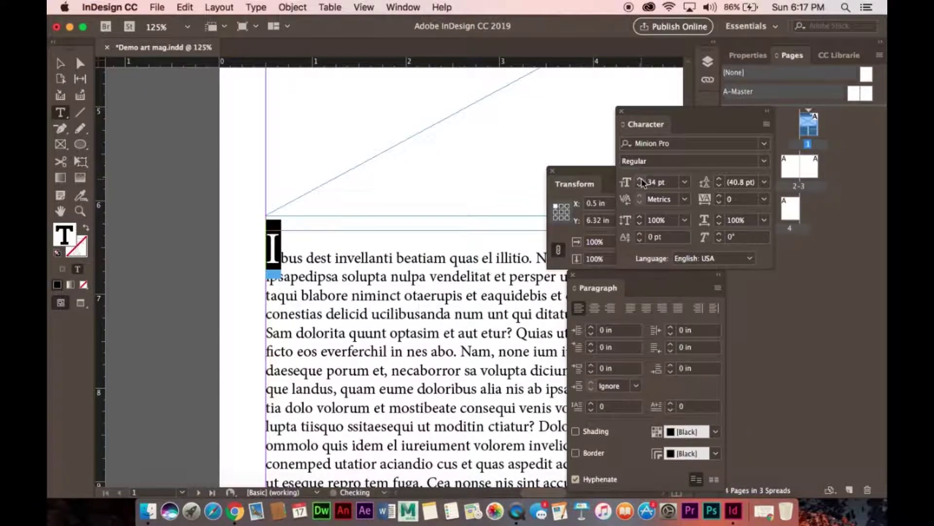
Give the letter I a -7 pt baseline shift
left_click(641, 240)
left_click(640, 241)
left_click(641, 240)
left_click(641, 241)
left_click(640, 240)
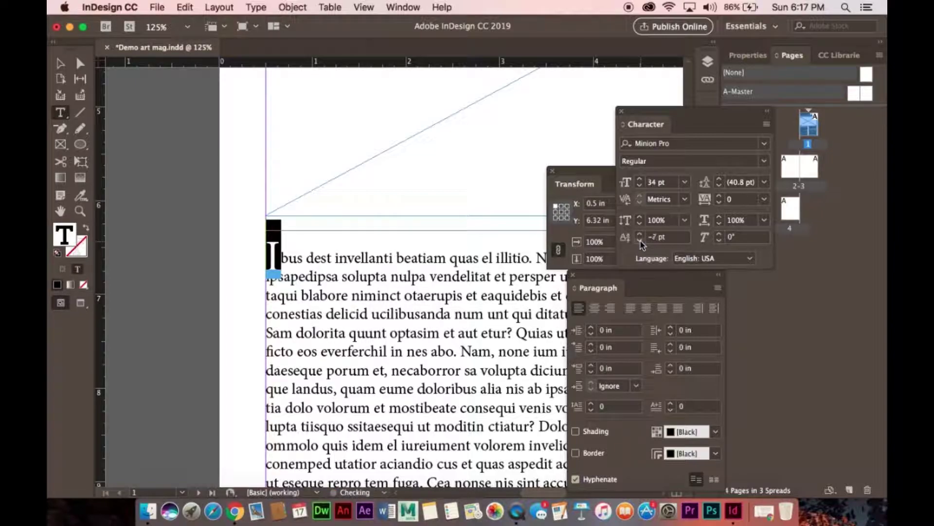
left_click(641, 241)
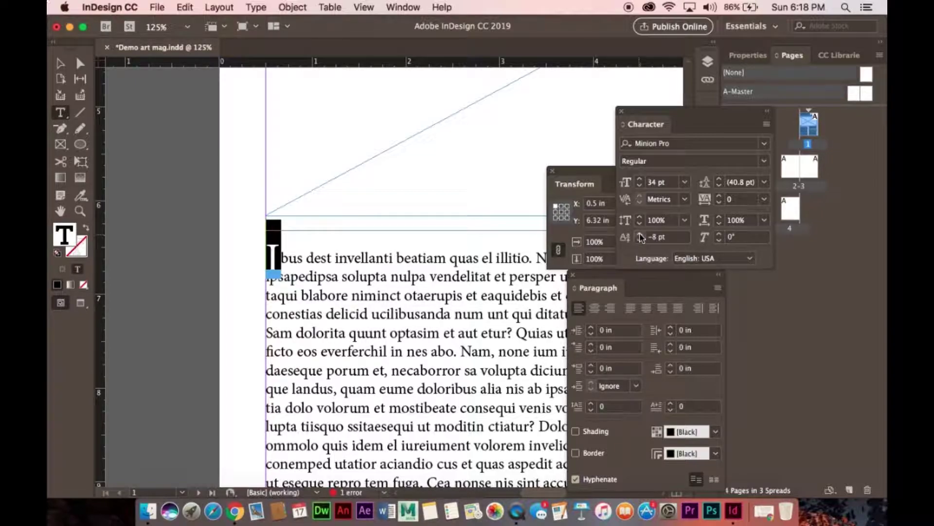
left_click(640, 234)
Bring the letter I up to 45 pt and review the initial in the text
left_click(640, 179)
left_click(641, 179)
left_click(640, 179)
left_click(641, 179)
left_click(641, 179)
left_click(641, 178)
left_click(641, 179)
left_click(641, 179)
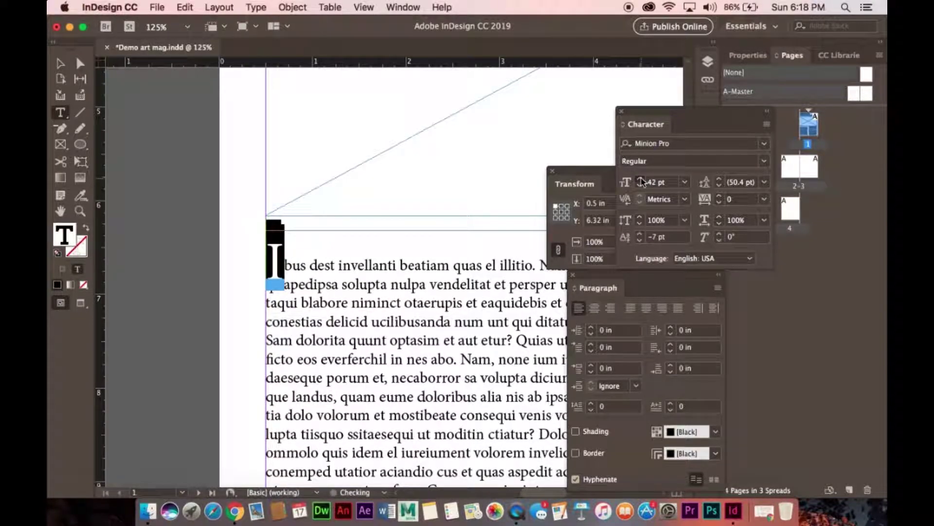
left_click(419, 282)
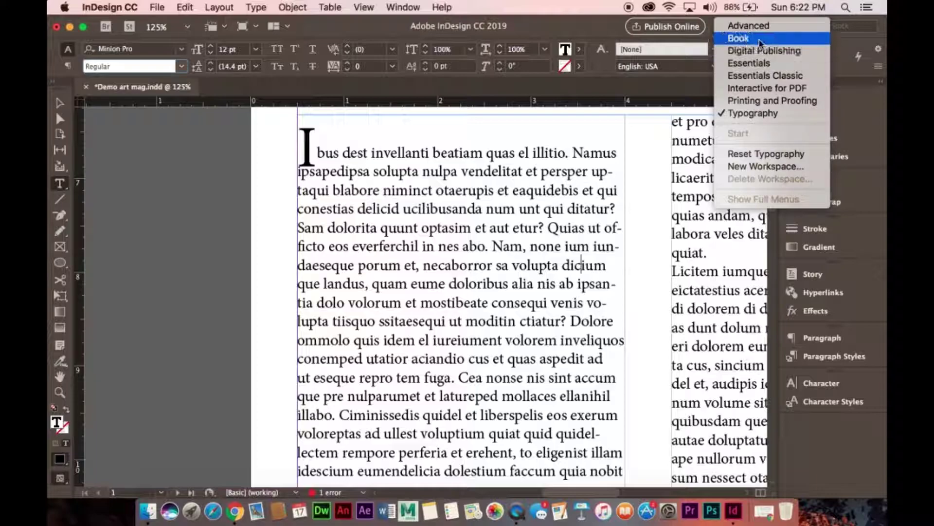
Close the workspace list, keeping Typography active, and scroll back up to the title
left_click(536, 200)
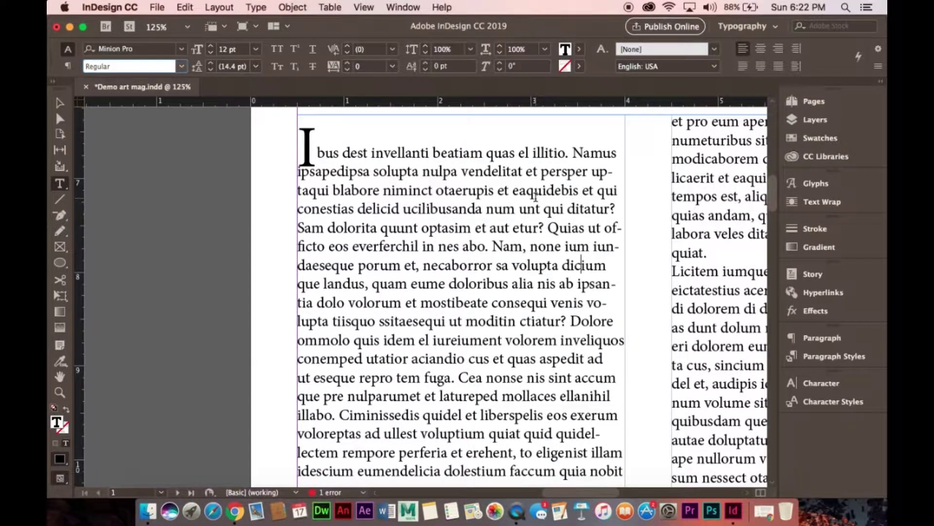
scroll(536, 196, "down", 5)
scroll(535, 196, "up", 4)
scroll(536, 196, "right", 10)
scroll(535, 196, "right", 1)
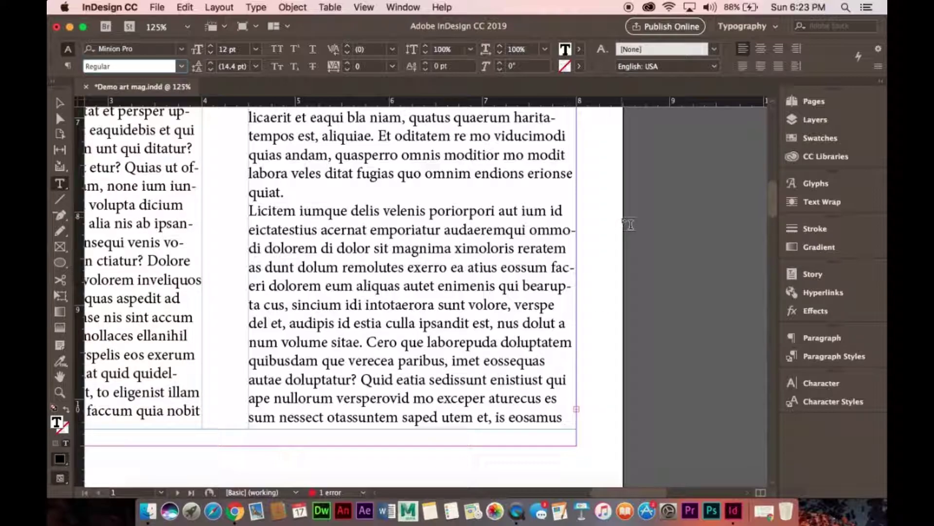
scroll(513, 167, "left", 5)
scroll(512, 167, "up", 15)
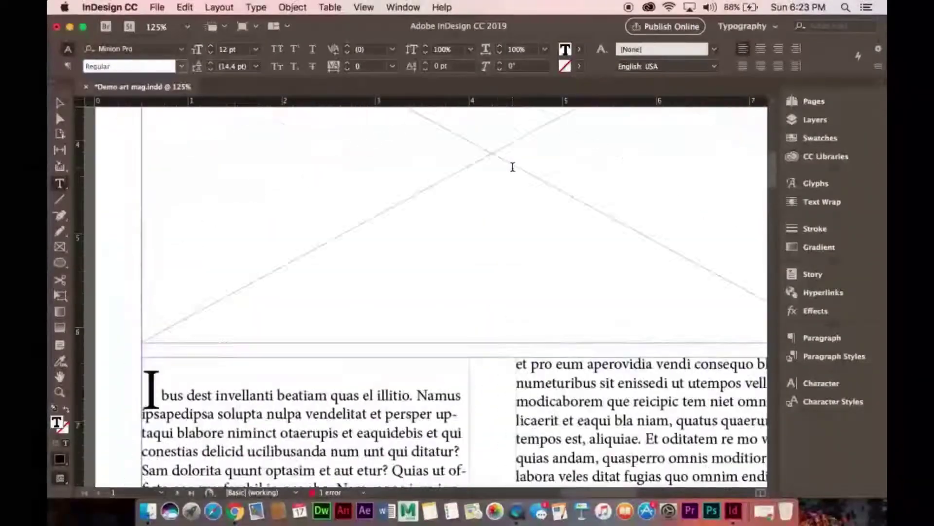
Open the Paragraph panel and insert a blank line after 'quiat.' before the 'Licitem' paragraph
left_click(822, 338)
scroll(592, 255, "down", 10)
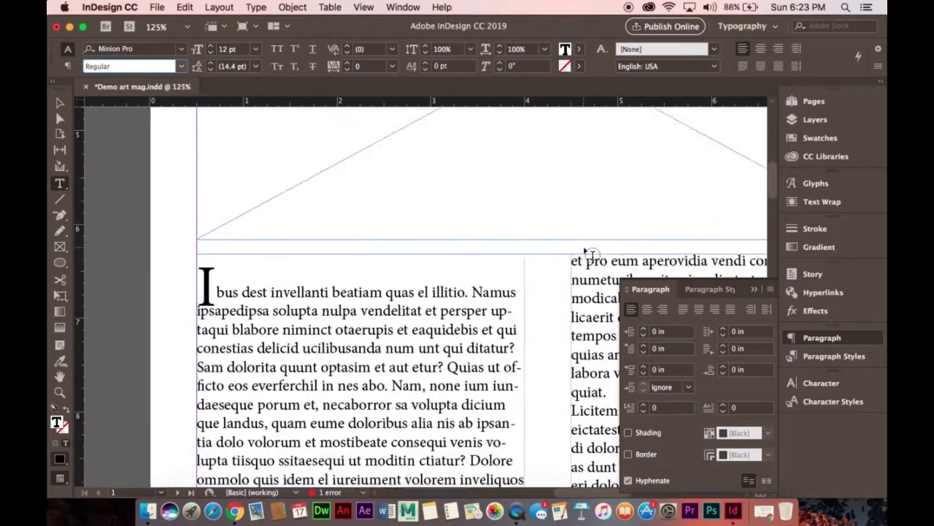
scroll(592, 256, "up", 10)
scroll(593, 256, "down", 15)
scroll(593, 255, "up", 10)
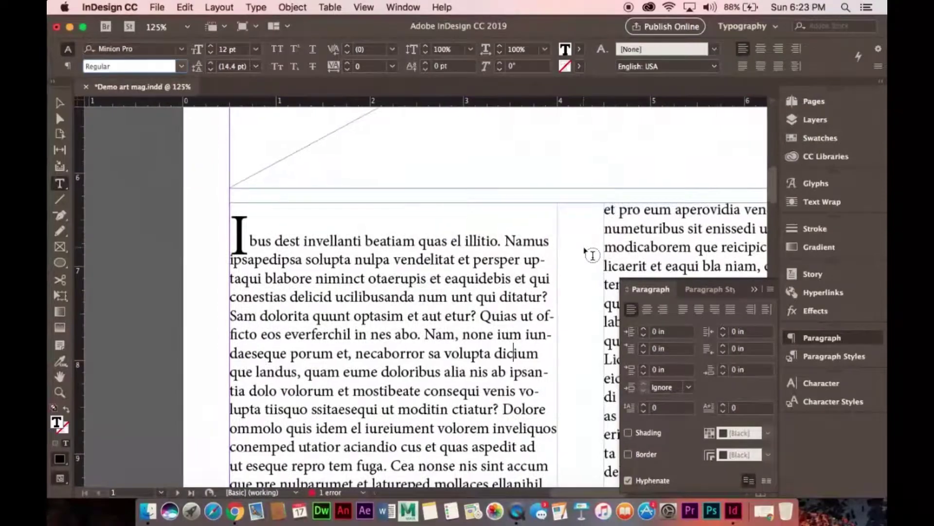
left_click_drag(238, 236, 233, 254)
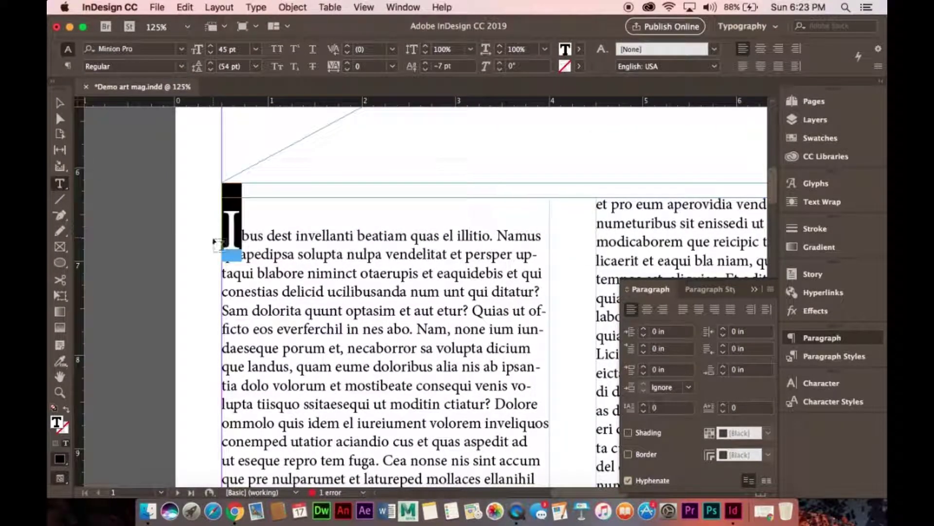
left_click(263, 339)
scroll(263, 336, "down", 10)
scroll(263, 336, "up", 5)
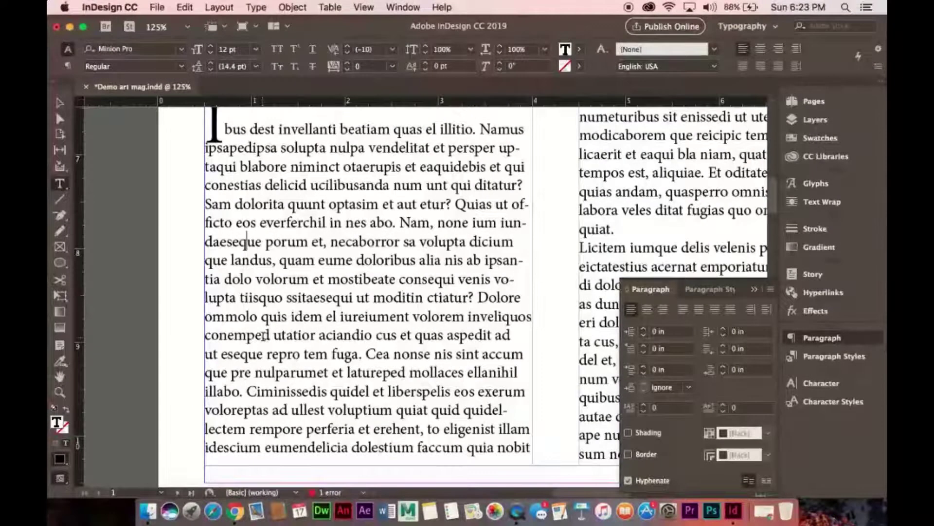
scroll(367, 304, "right", 5)
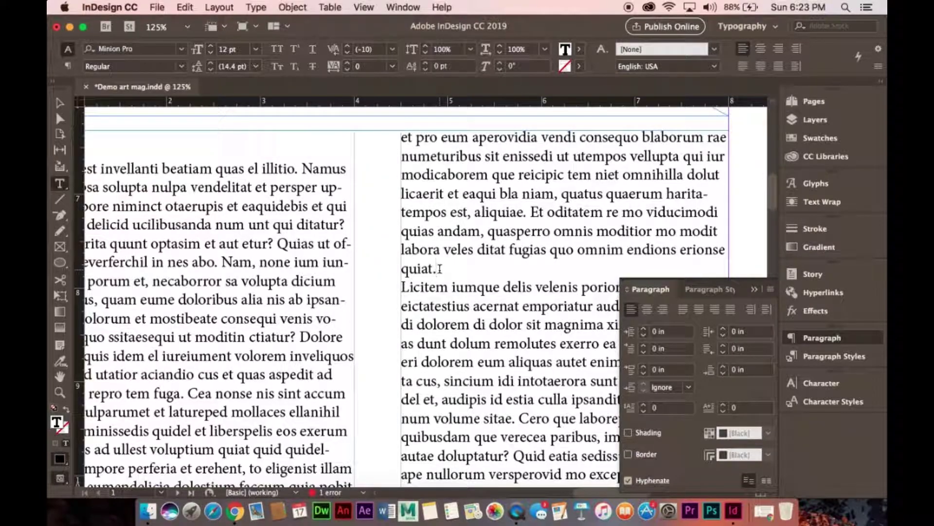
left_click(440, 268)
key("Return")
Give the 'Licitem' paragraph a 6-line drop cap and try widening it to three letters
left_click_drag(402, 306, 410, 306)
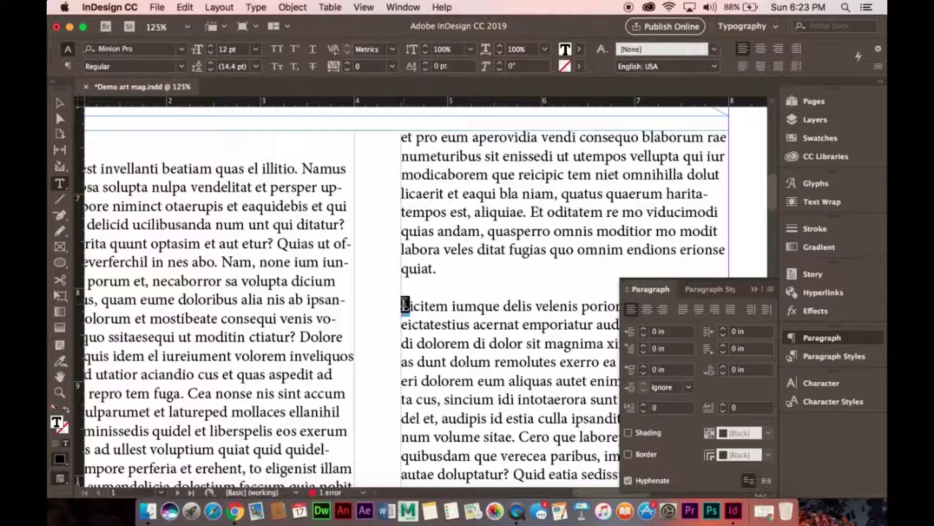
left_click(644, 405)
left_click(644, 405)
left_click(644, 405)
left_click(644, 405)
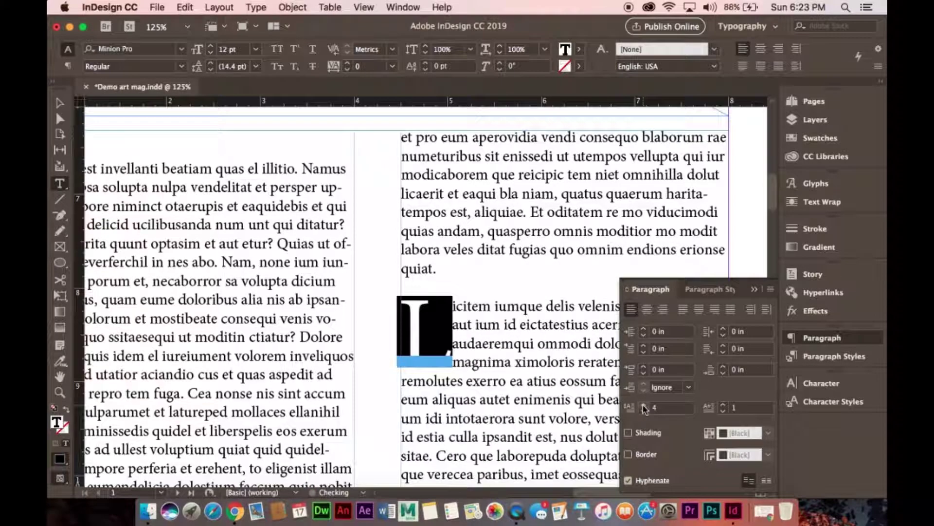
left_click(644, 405)
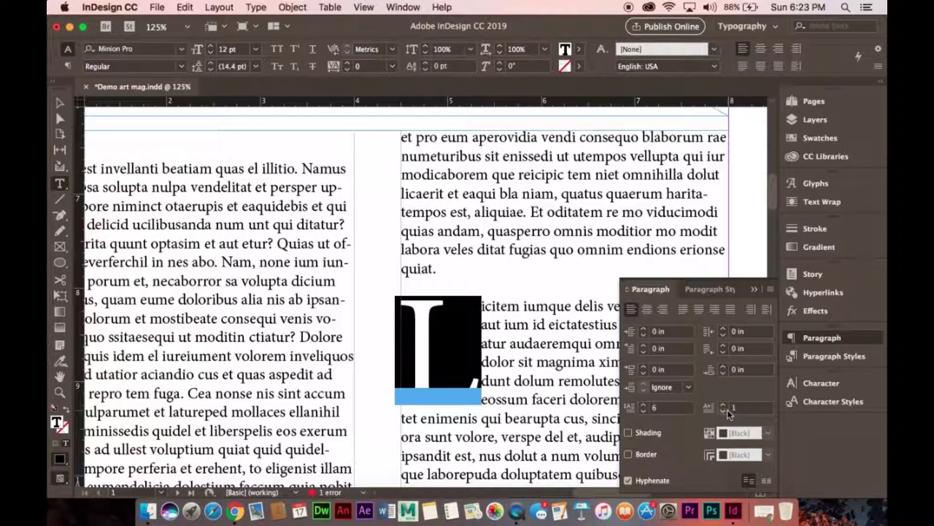
left_click(515, 321)
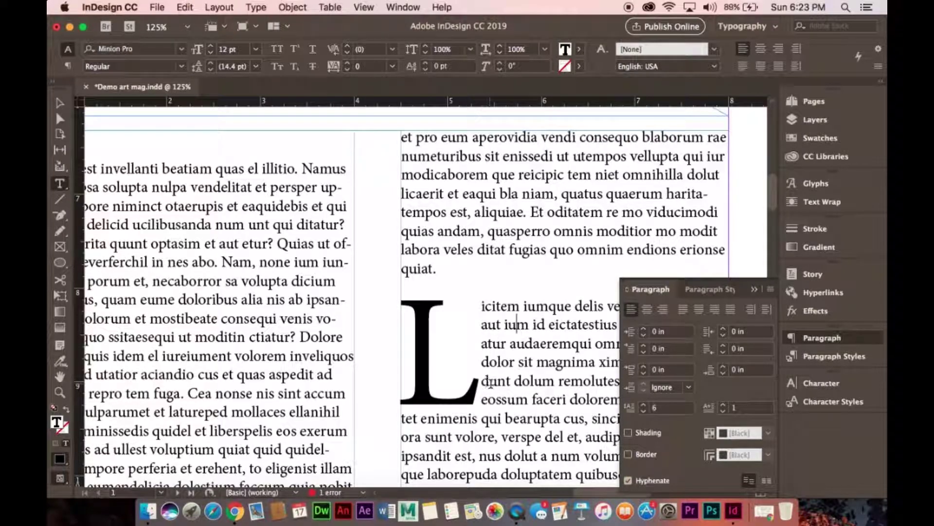
left_click_drag(479, 395, 387, 390)
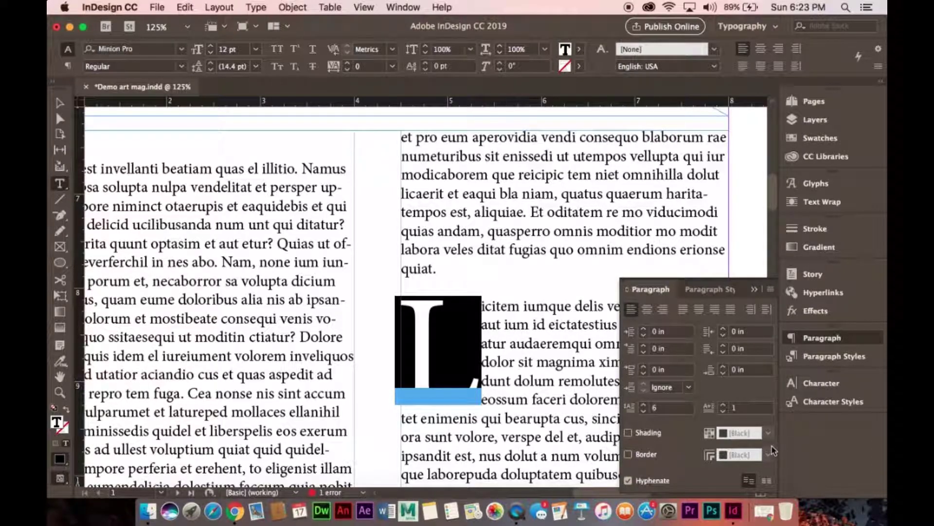
left_click(724, 405)
left_click(724, 405)
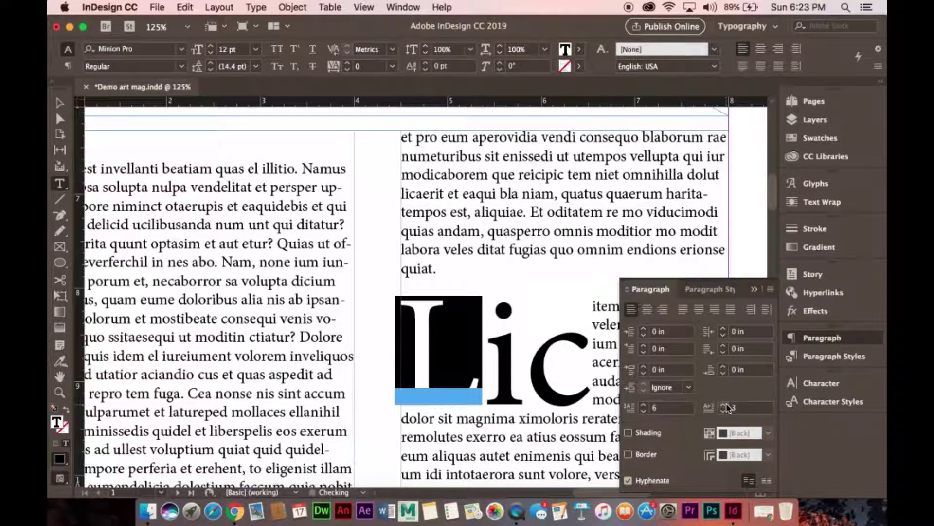
Reduce the drop cap back to the single letter L and review the column
left_click(590, 363)
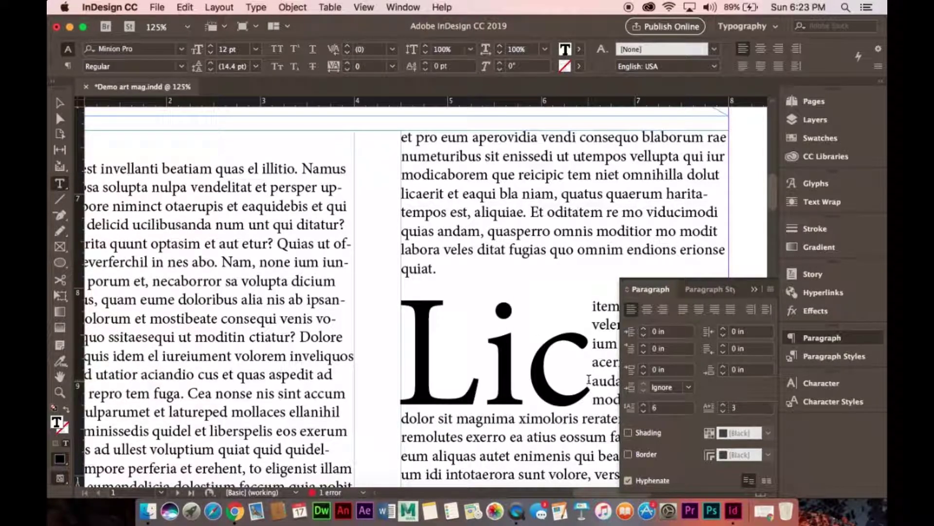
left_click_drag(589, 380, 485, 377)
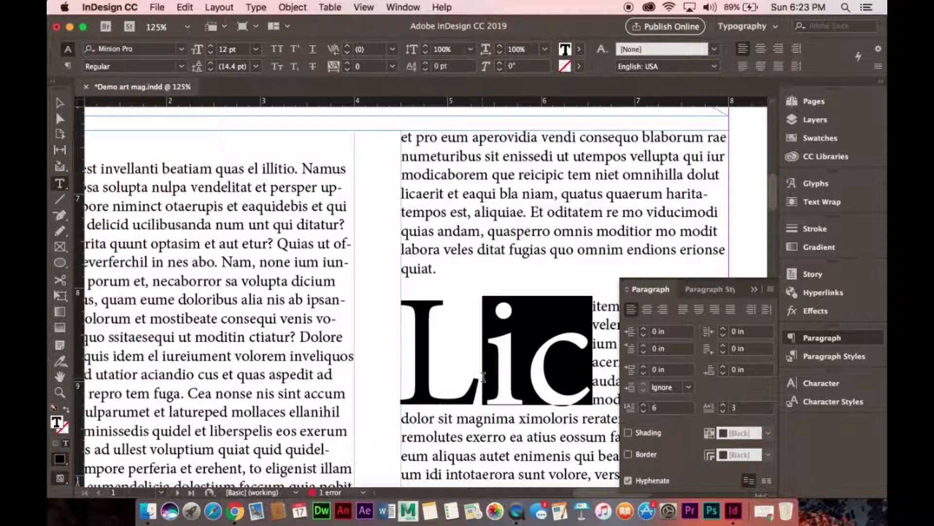
left_click(724, 412)
left_click(724, 413)
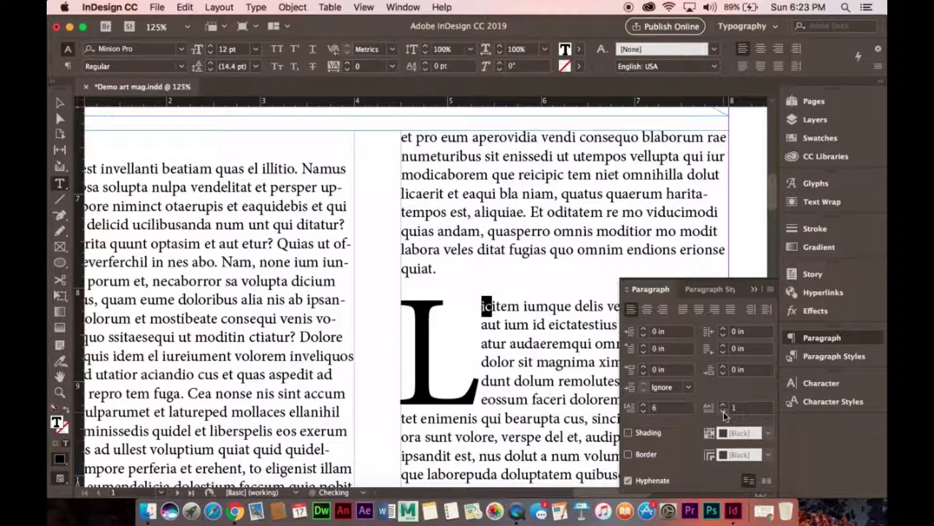
left_click(456, 348)
scroll(534, 397, "down", 2)
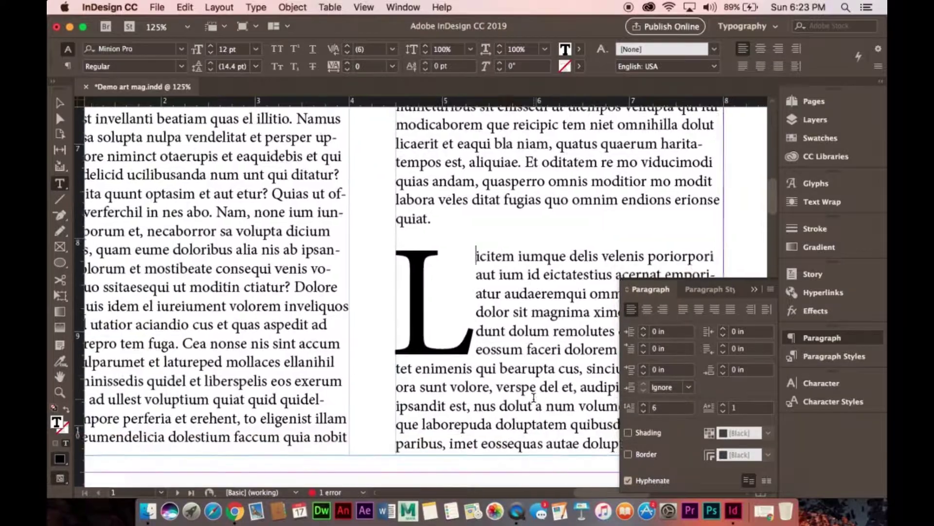
scroll(534, 398, "down", 2)
scroll(534, 398, "up", 5)
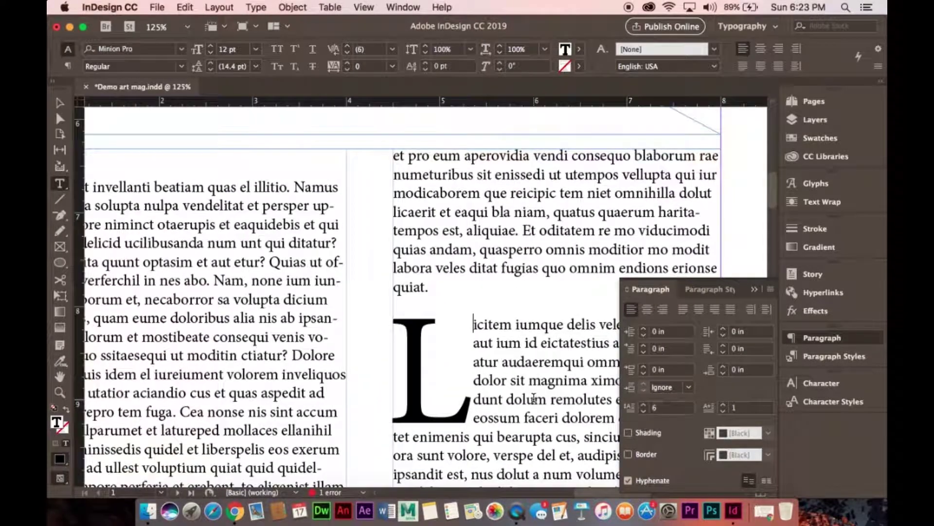
scroll(534, 398, "left", 5)
scroll(534, 398, "up", 3)
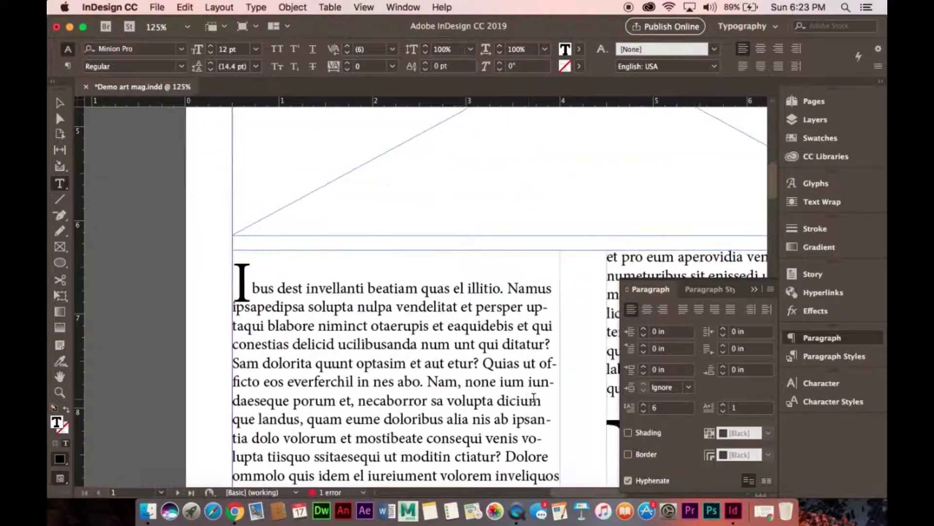
scroll(534, 398, "right", 6)
scroll(534, 398, "up", 20)
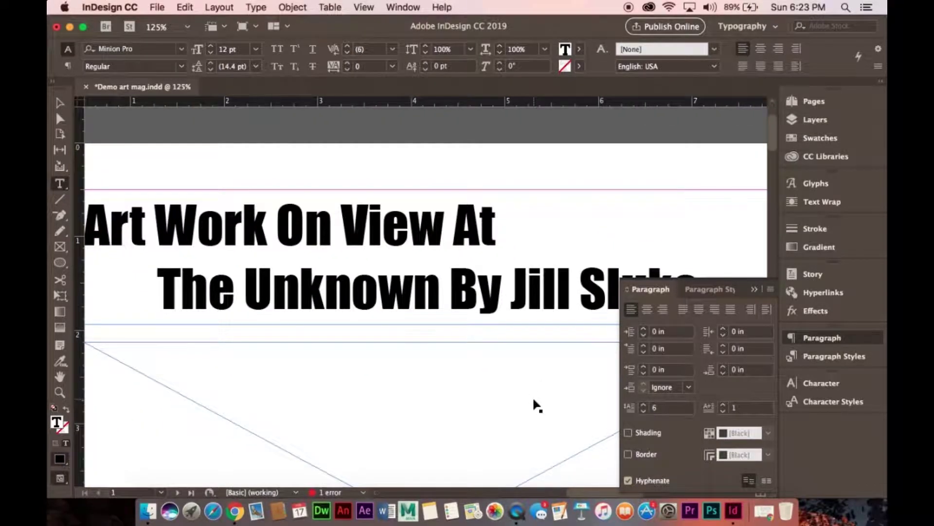
Zoom out to 25% and zoom in and out on the following blank spread
key("super+minus")
key("super+minus")
key("super+minus")
key("super+minus")
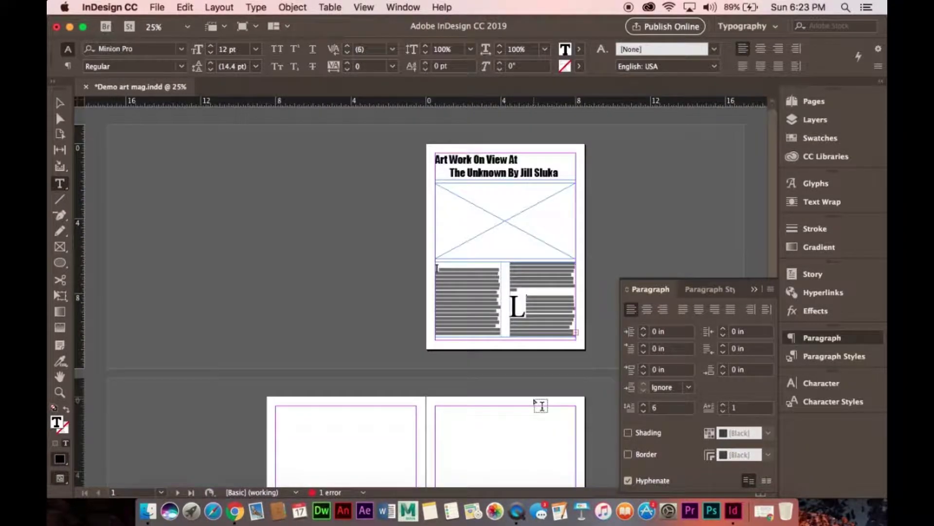
scroll(424, 438, "down", 3)
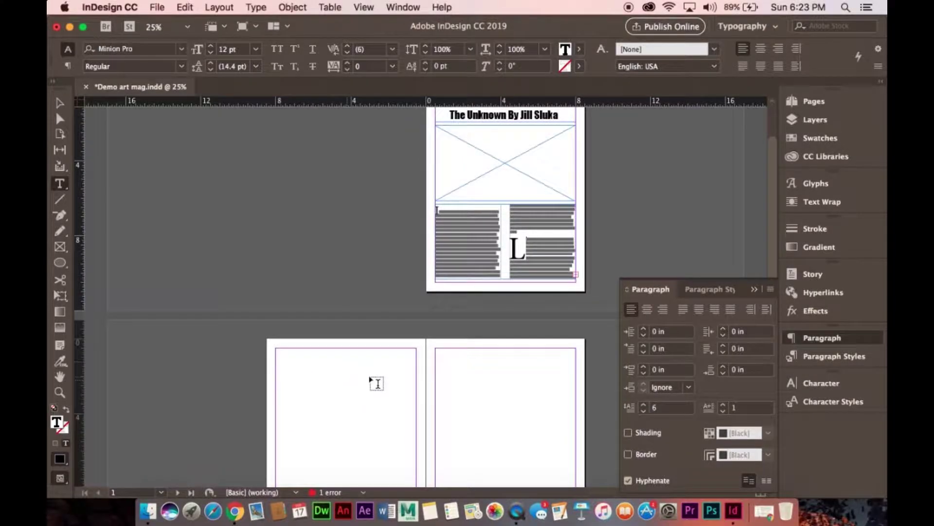
scroll(377, 383, "down", 4)
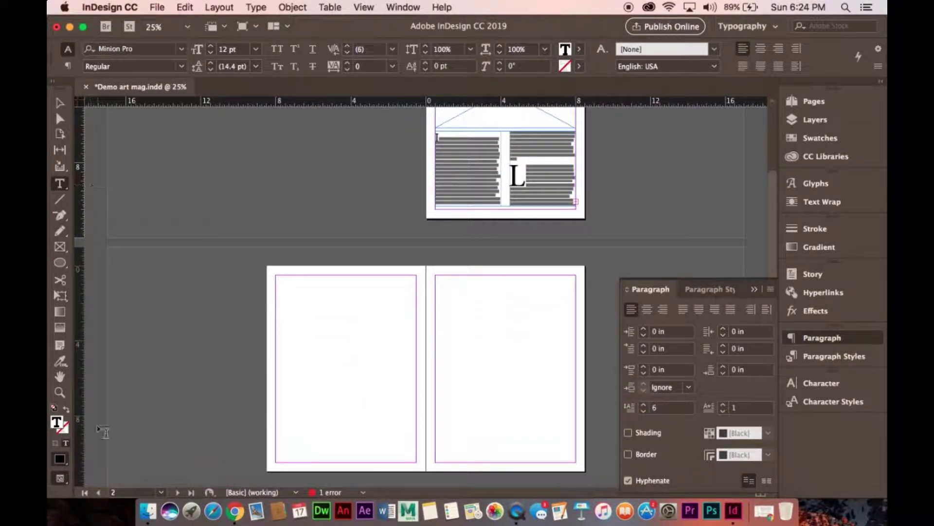
left_click(59, 391)
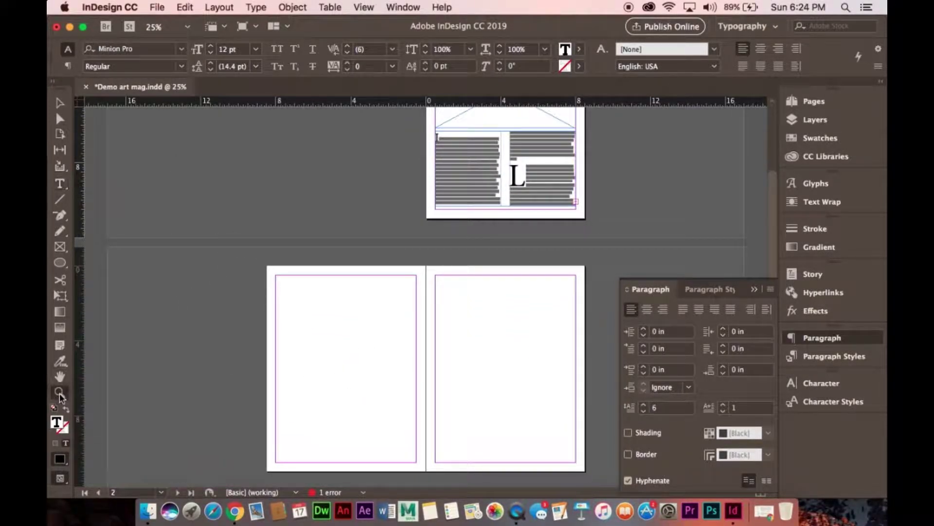
left_click(360, 415)
scroll(437, 208, "up", 5)
scroll(437, 210, "down", 2)
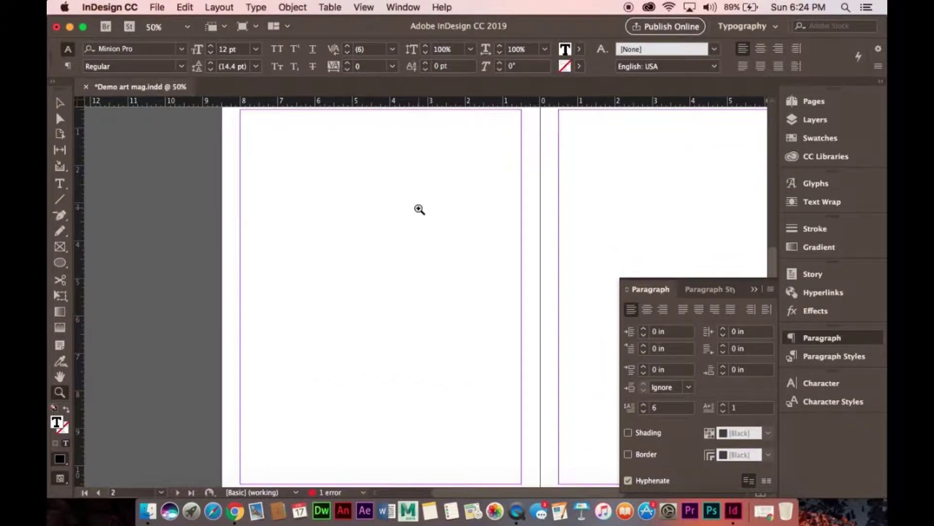
left_click(420, 209, "alt")
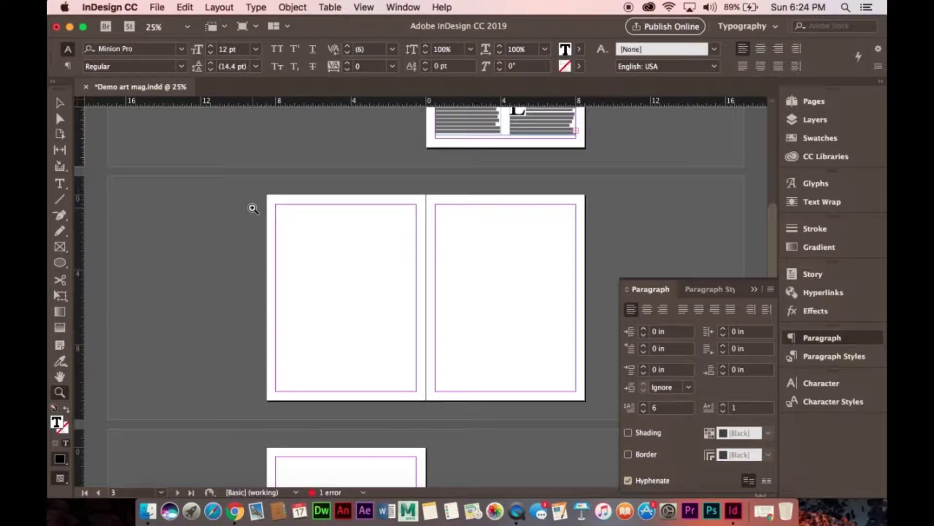
Scroll to show spread 2-3 and open the Pages panel
scroll(263, 215, "up", 3)
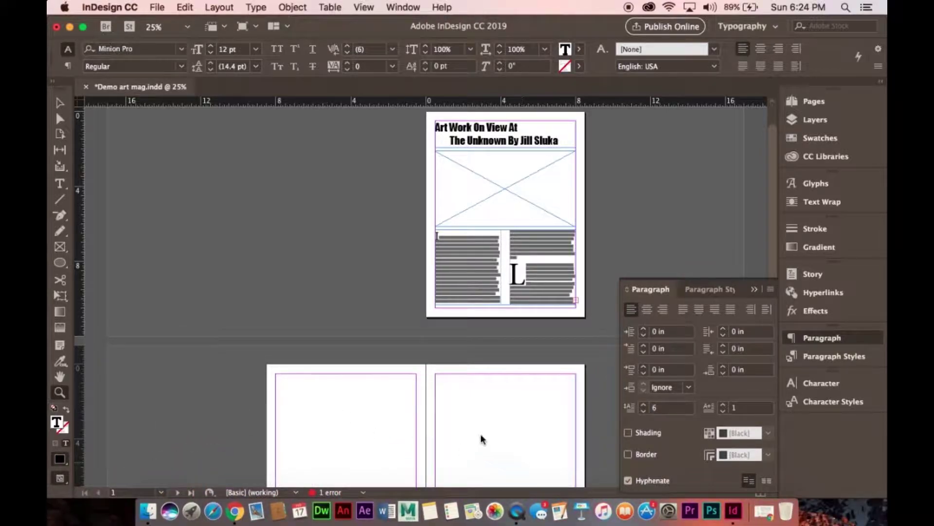
scroll(487, 438, "down", 3)
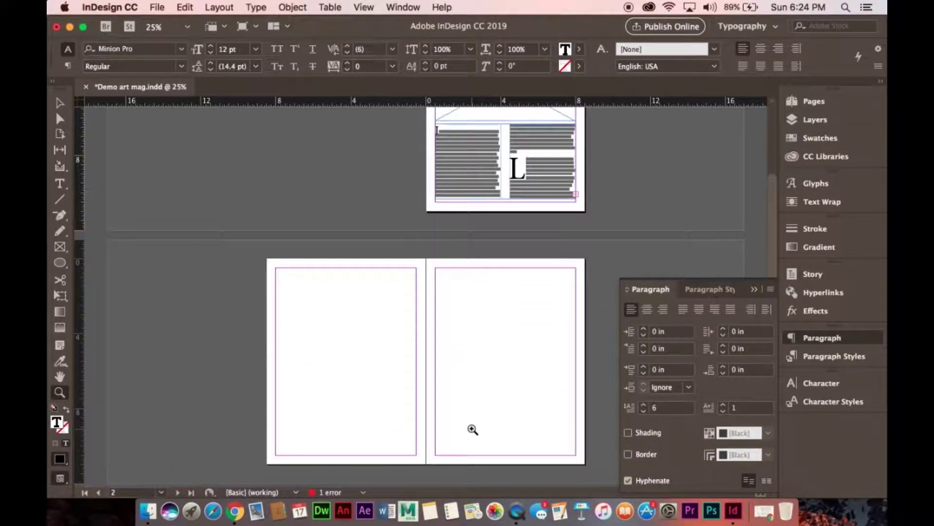
scroll(475, 427, "down", 5)
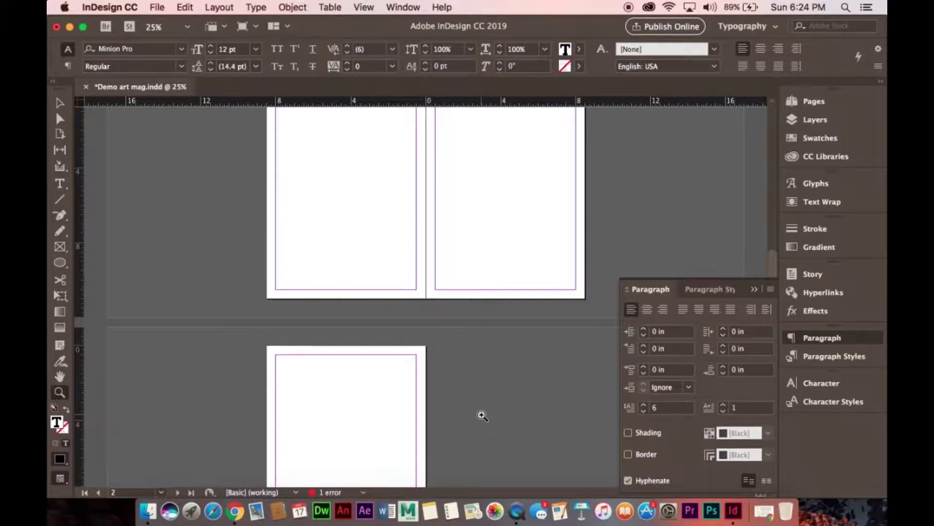
scroll(482, 415, "down", 2)
scroll(483, 415, "up", 4)
scroll(482, 415, "up", 1)
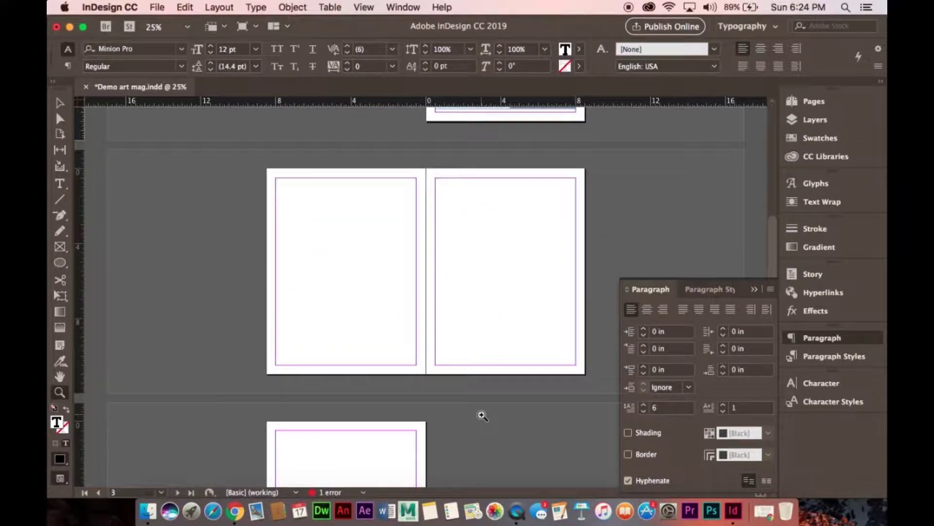
left_click(814, 103)
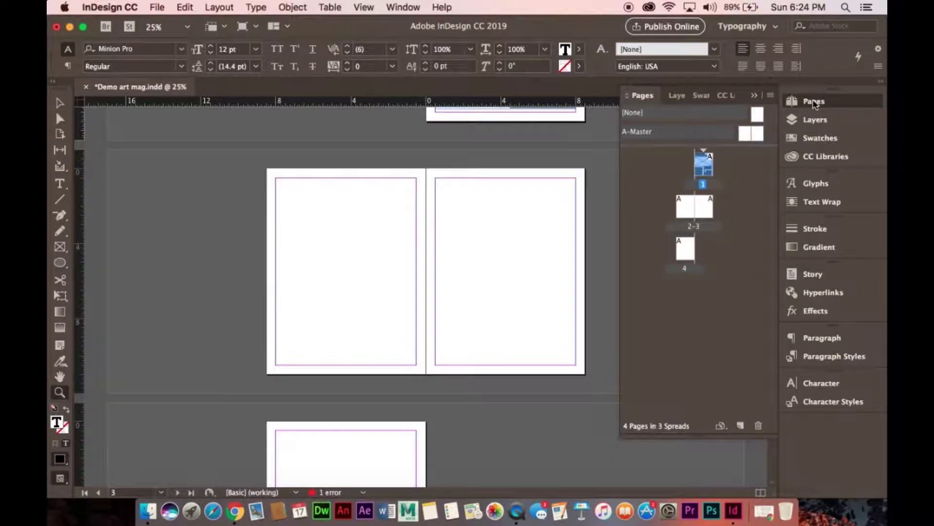
Add a fifth page with the [None] master and select page 2 of spread 2-3
left_click(758, 117)
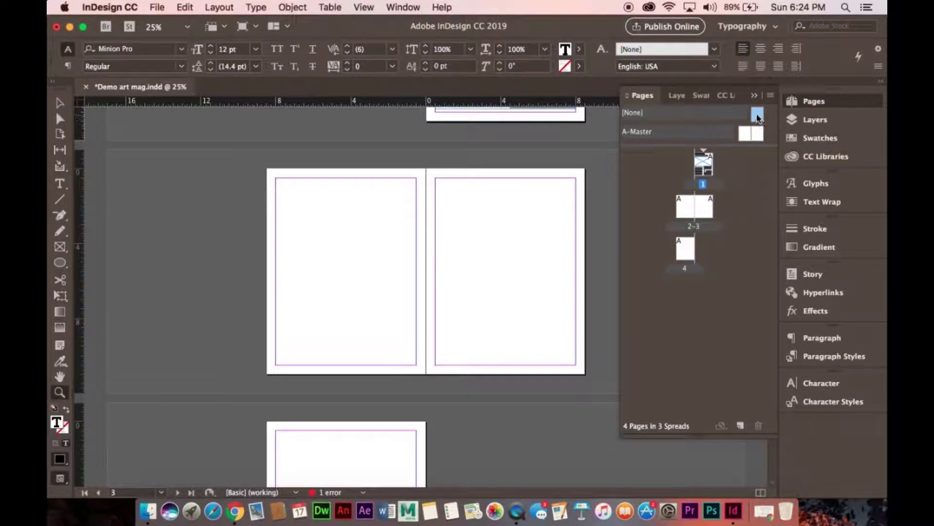
left_click(740, 427)
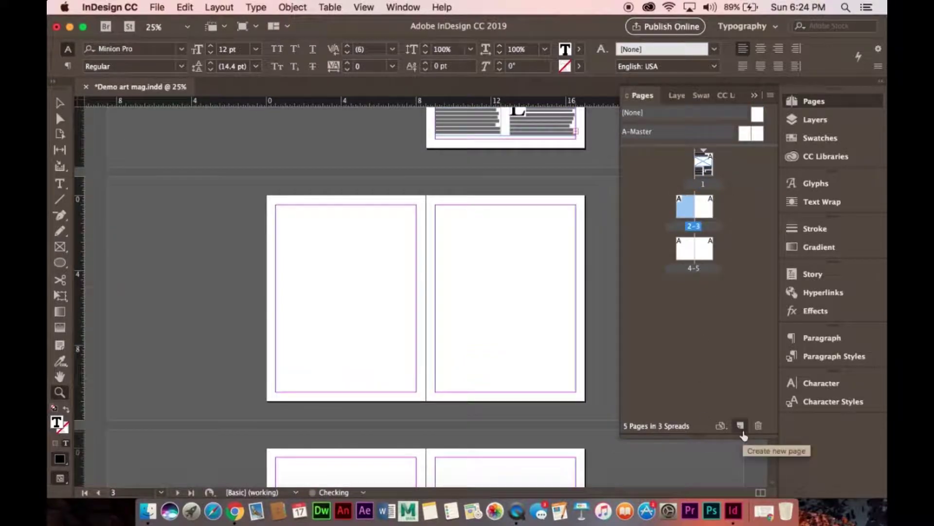
left_click(758, 115)
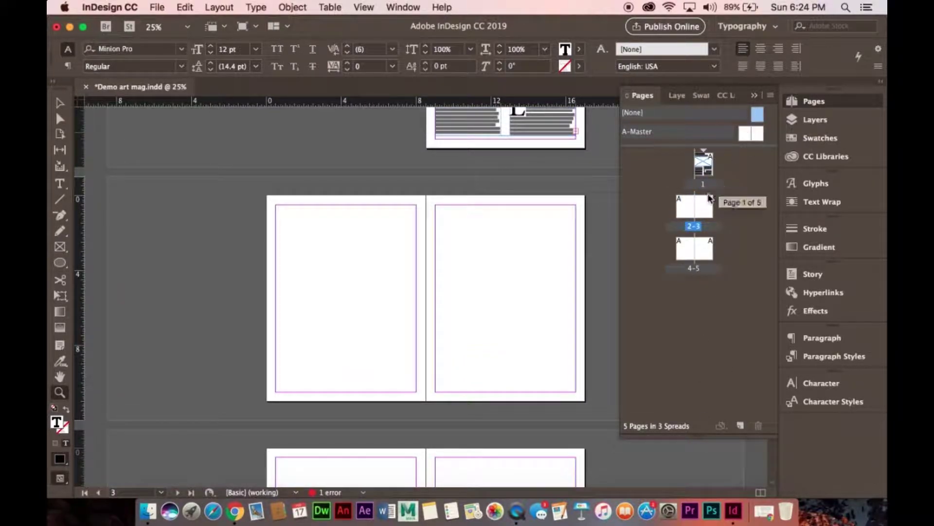
left_click(687, 207)
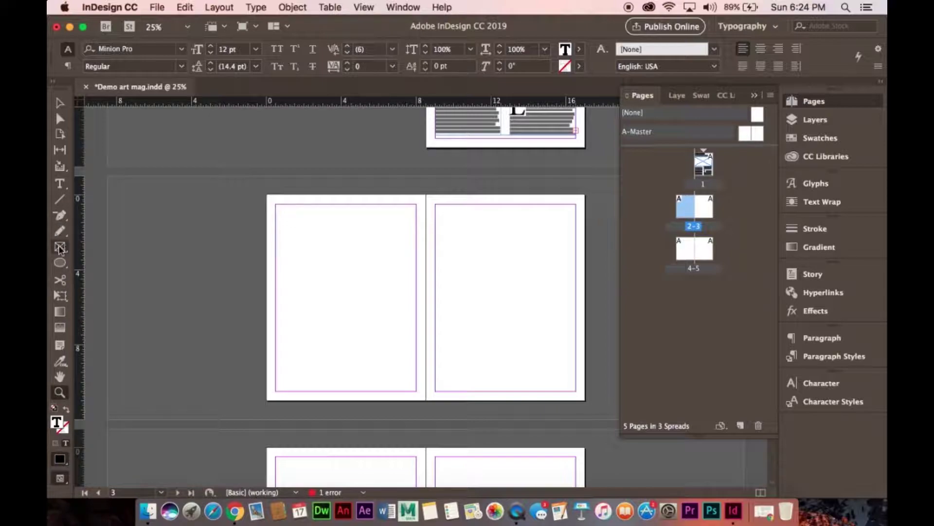
Draw two image frames and three text frames on page 2, then add two vertical guides
left_click_drag(277, 205, 357, 266)
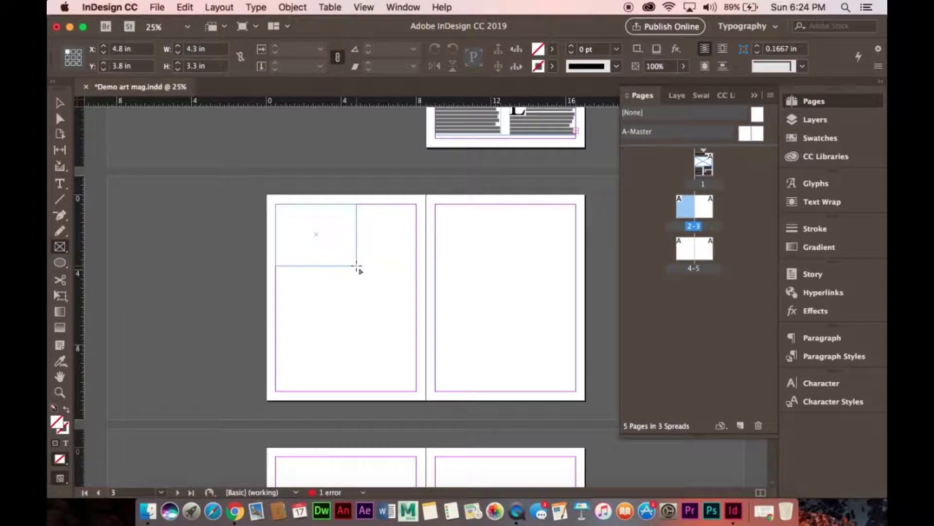
left_click_drag(414, 278, 357, 326)
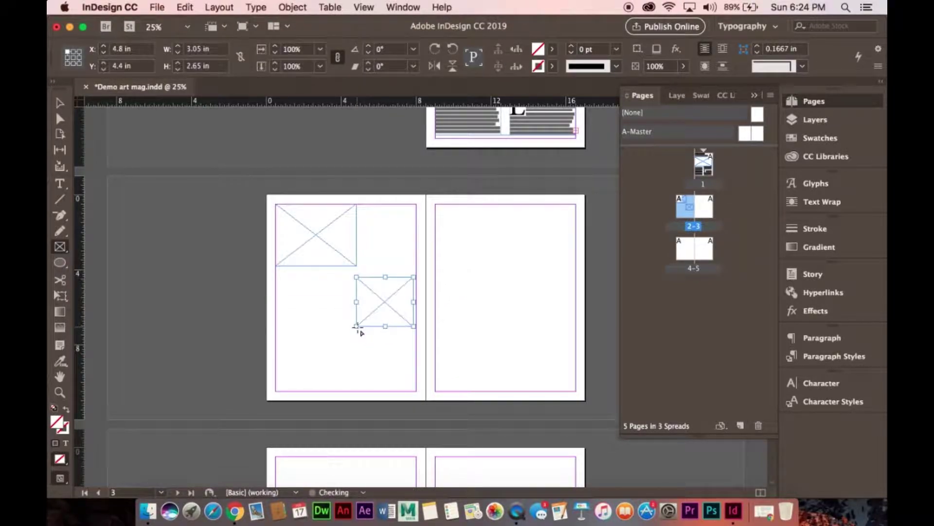
left_click(59, 184)
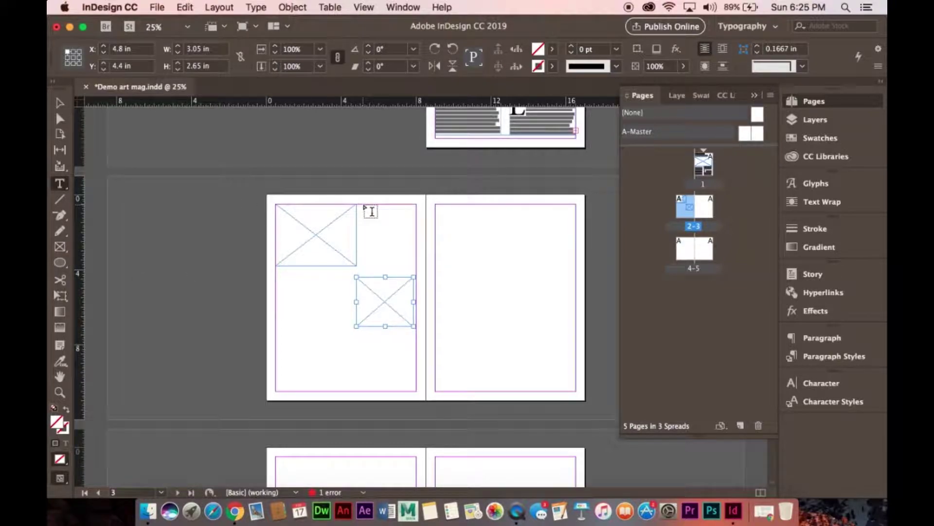
left_click_drag(361, 204, 416, 269)
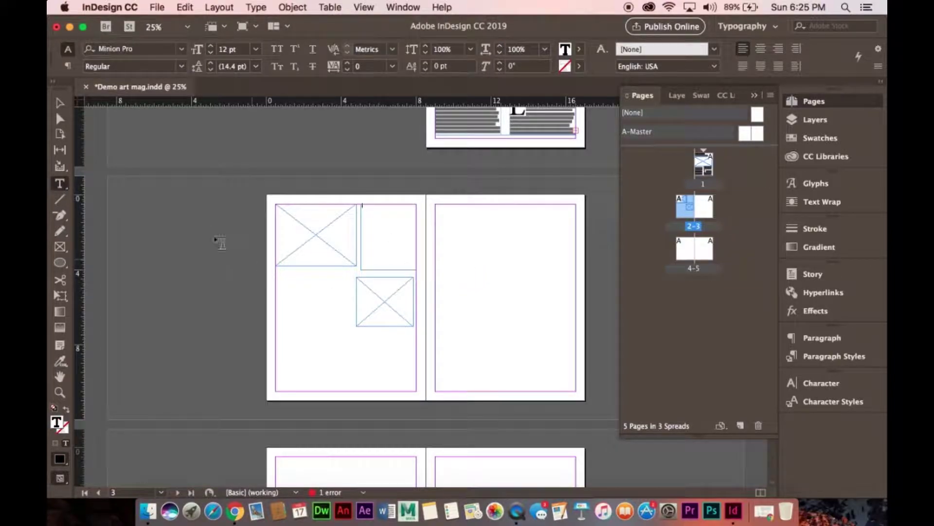
left_click_drag(276, 277, 353, 391)
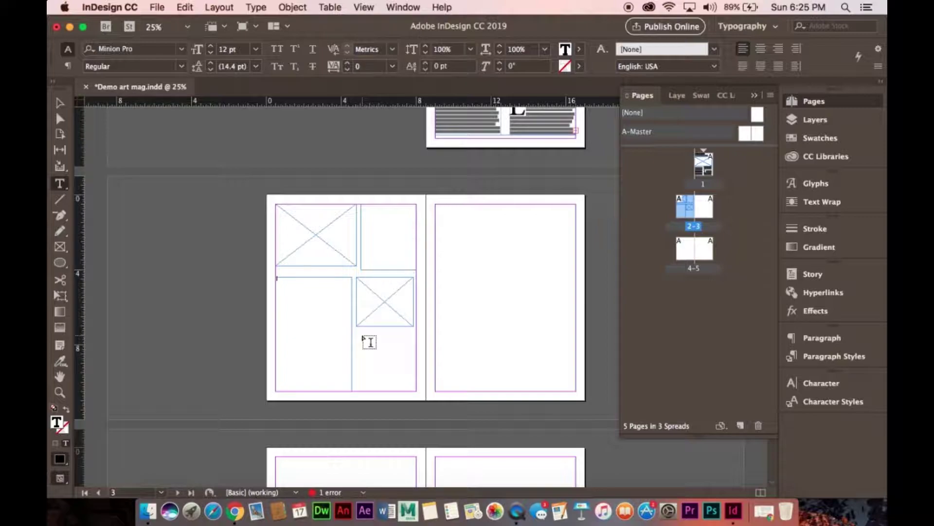
left_click_drag(367, 337, 417, 392)
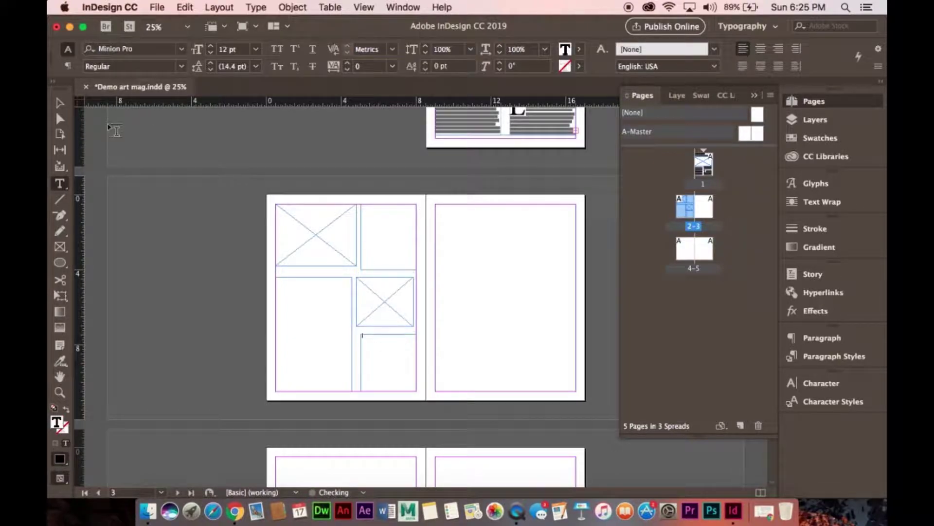
left_click_drag(83, 141, 163, 164)
left_click_drag(82, 239, 361, 258)
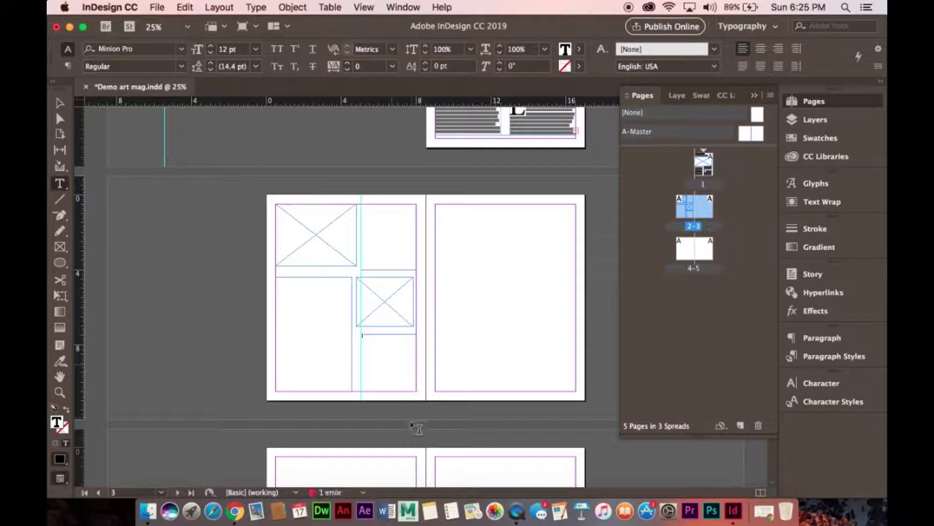
key("z")
left_click(429, 340)
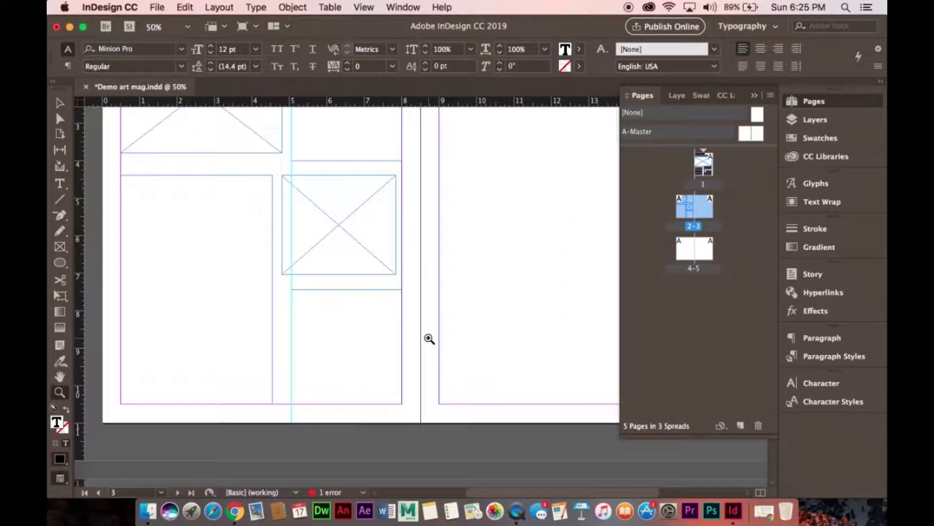
left_click(430, 339)
scroll(240, 244, "up", 10)
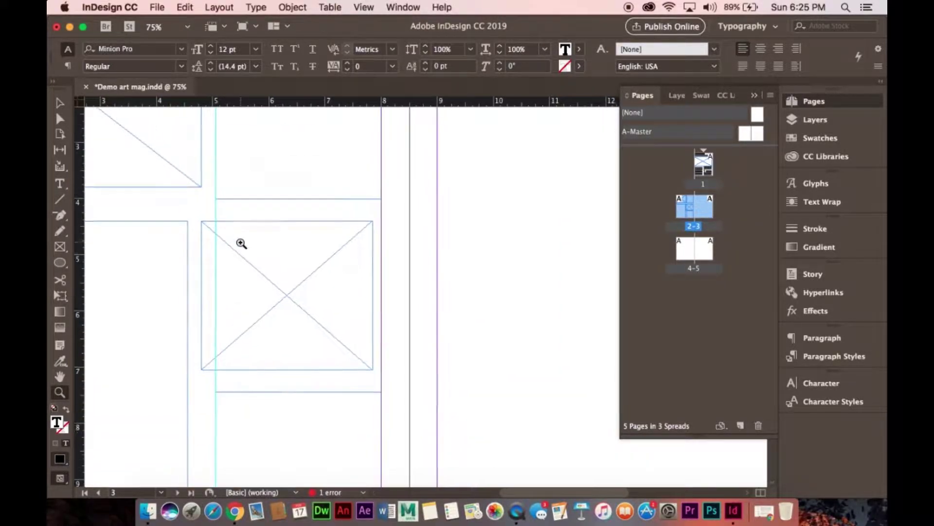
scroll(240, 244, "up", 5)
scroll(240, 244, "down", 10)
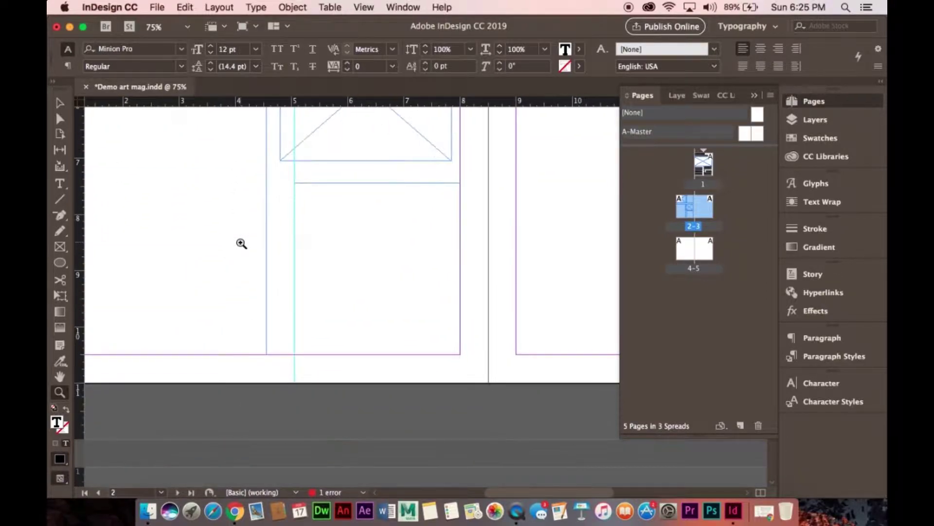
left_click(59, 102)
double_click(60, 103)
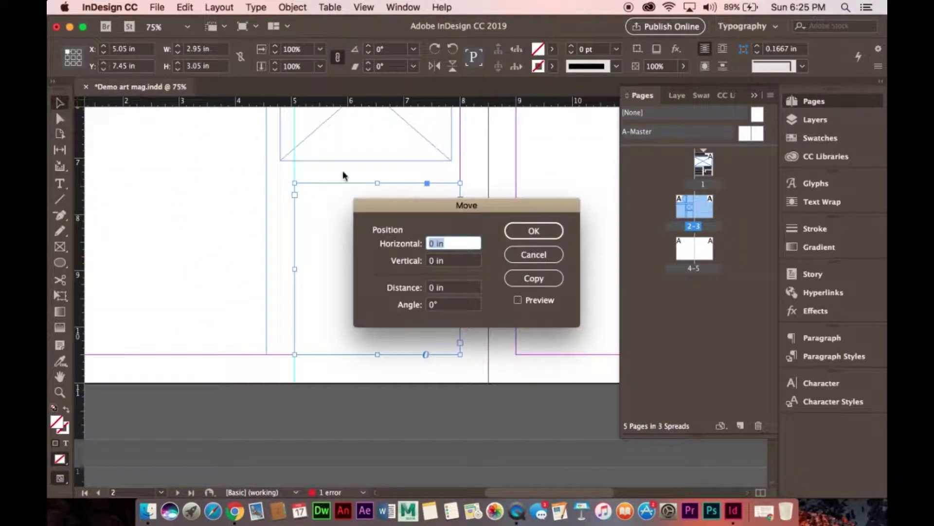
left_click(538, 254)
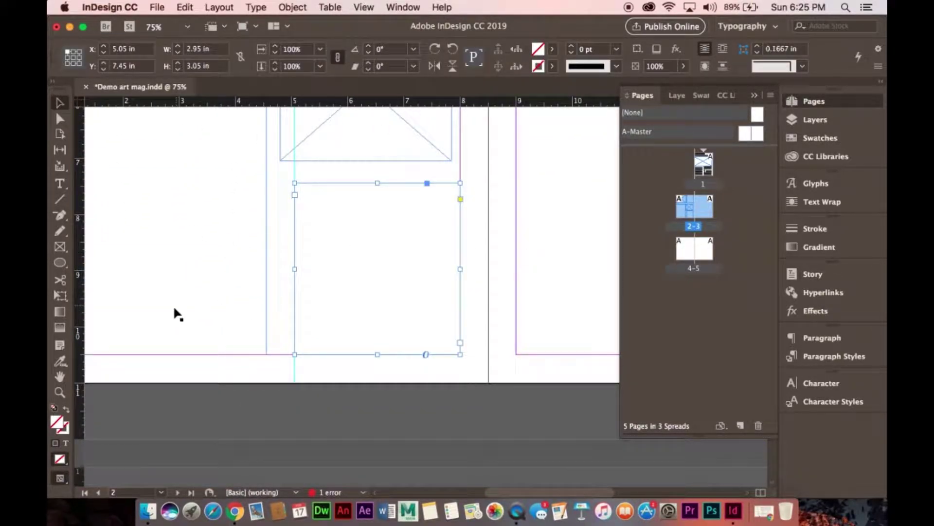
left_click(59, 391)
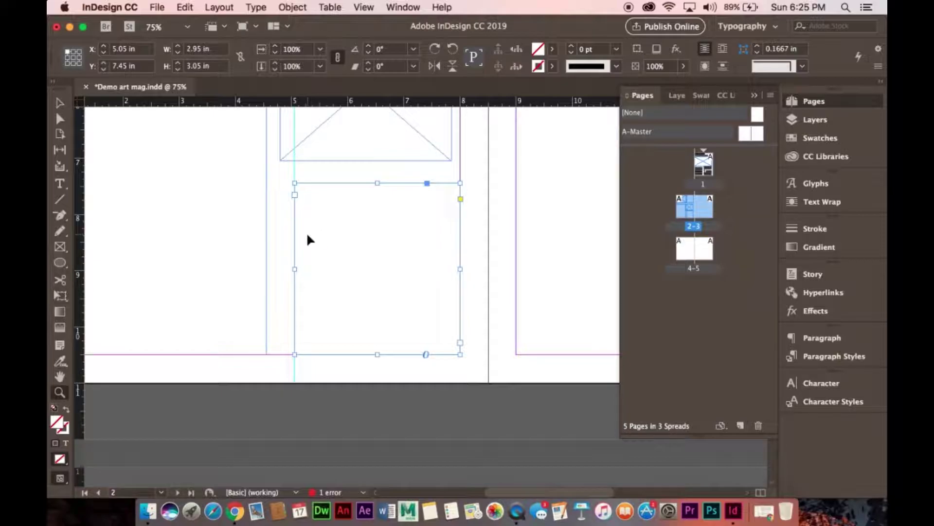
left_click(292, 231, "alt")
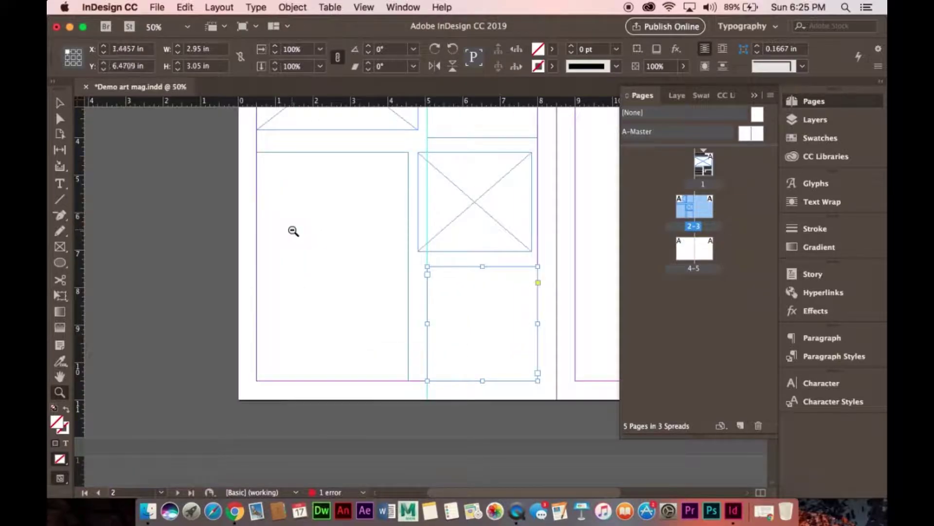
left_click(292, 230, "alt")
key("v")
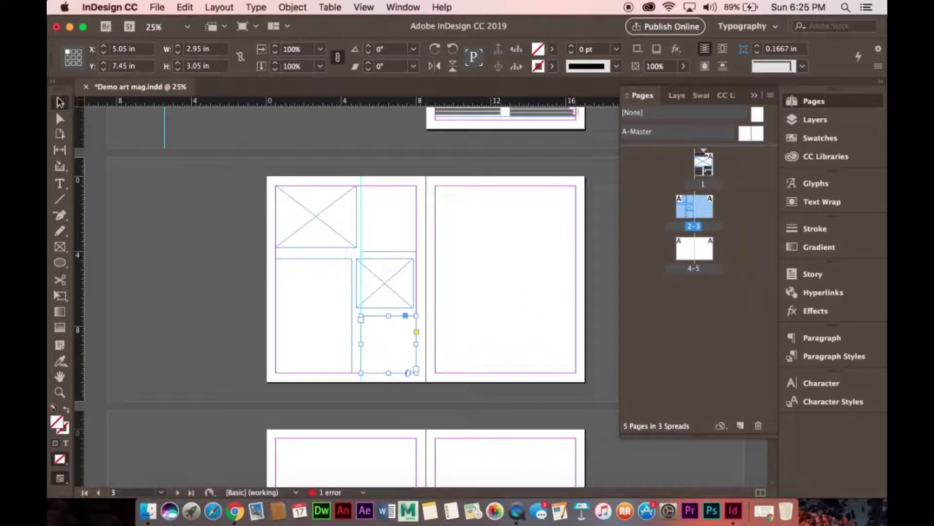
left_click(321, 182)
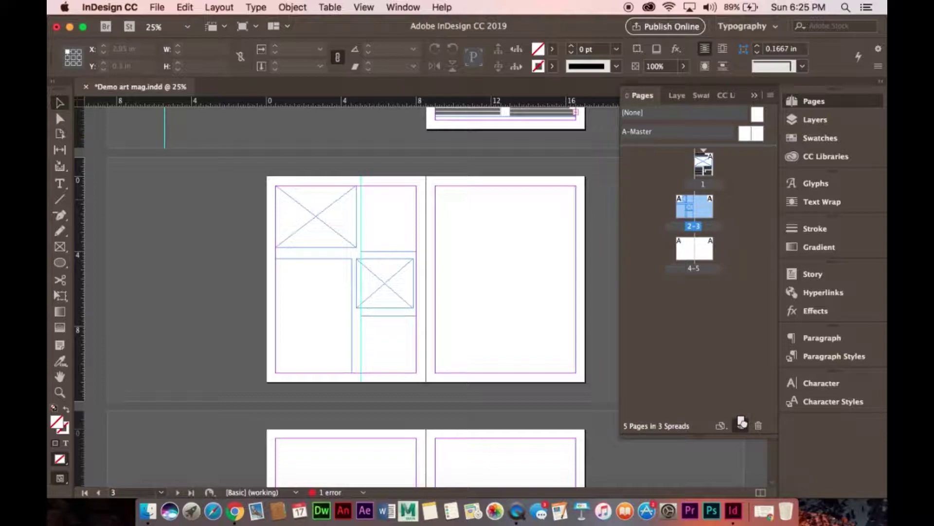
Marquee-select all five image and text frames on page 2
left_click(757, 115)
left_click_drag(246, 162, 437, 405)
left_click(195, 7)
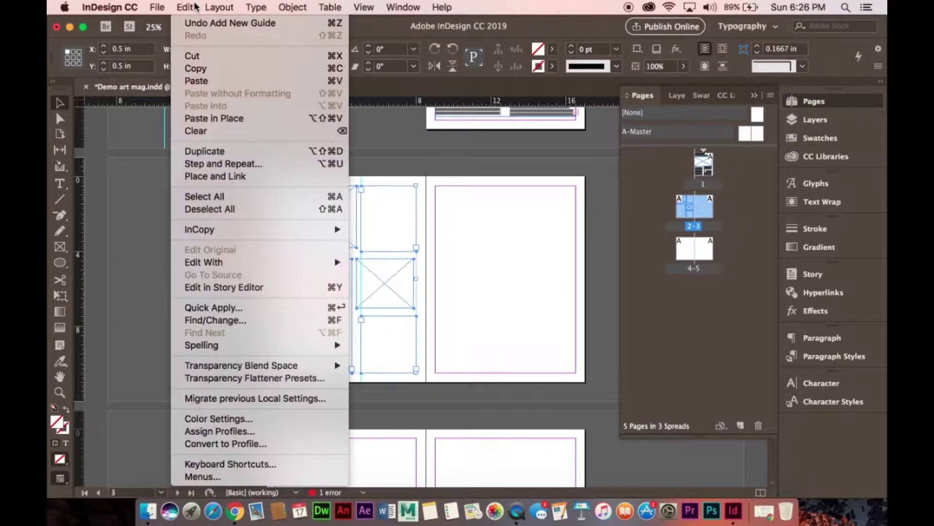
Copy the selected frames and create a new B-Master with 1 page
left_click(197, 68)
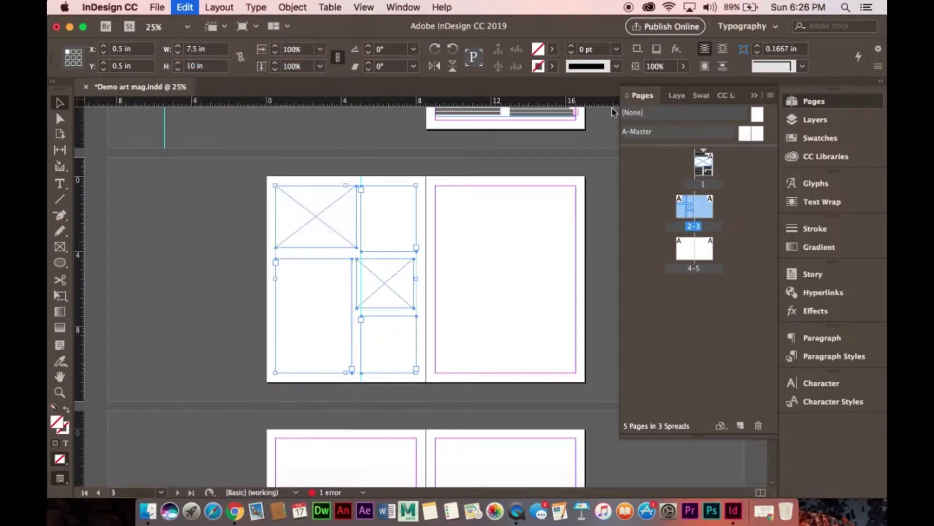
left_click(770, 95)
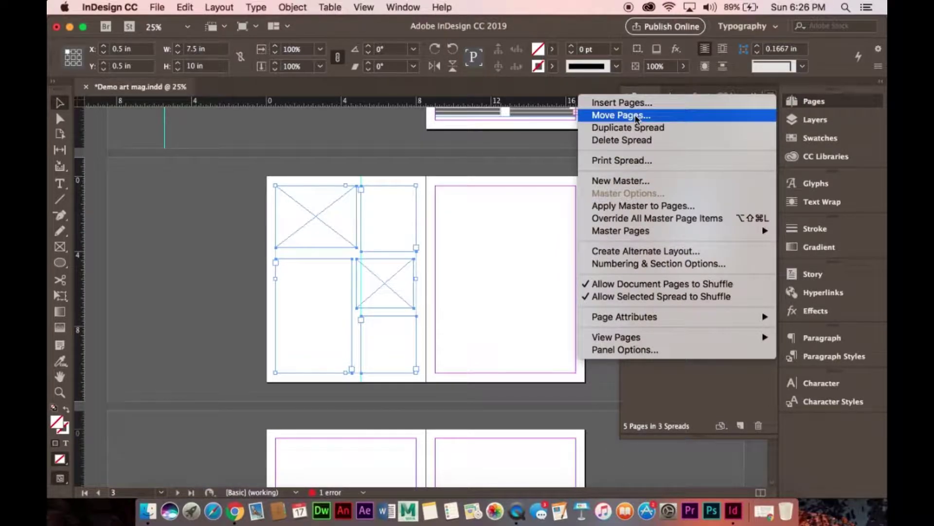
left_click(621, 181)
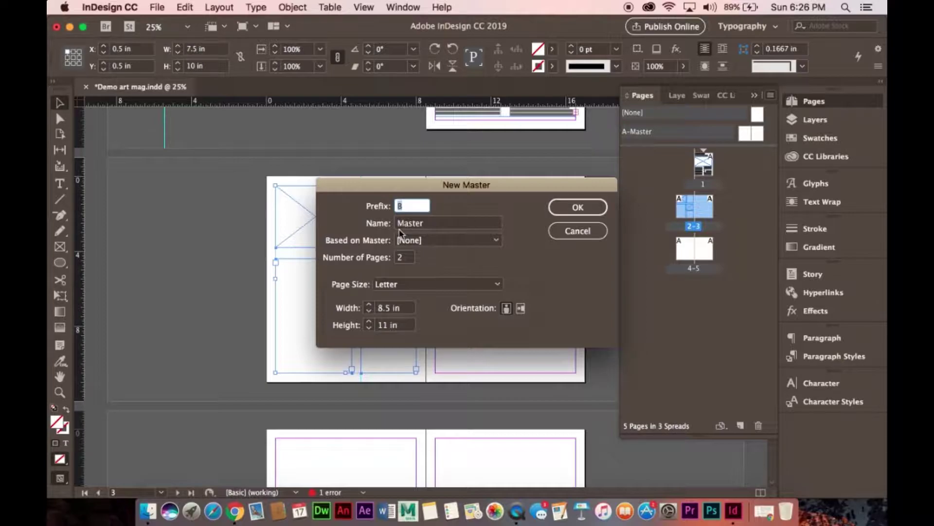
double_click(403, 257)
type("1")
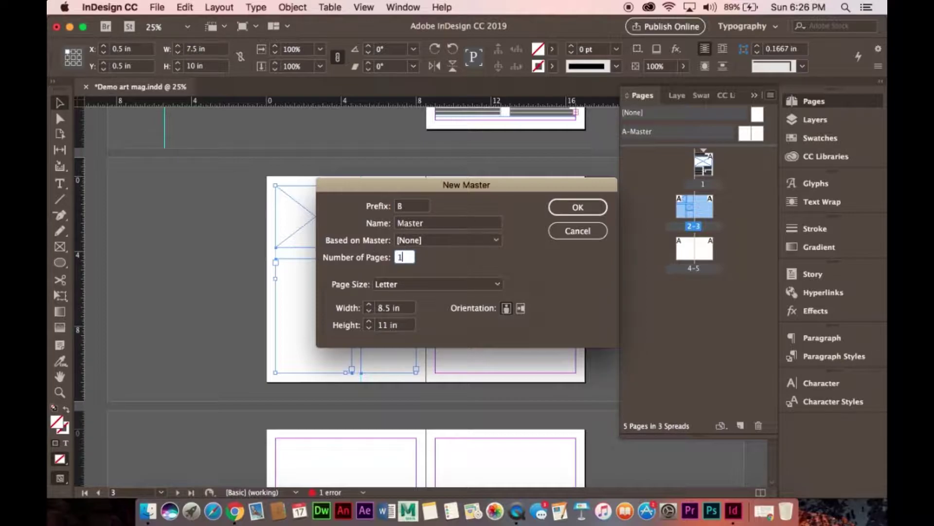
left_click(586, 207)
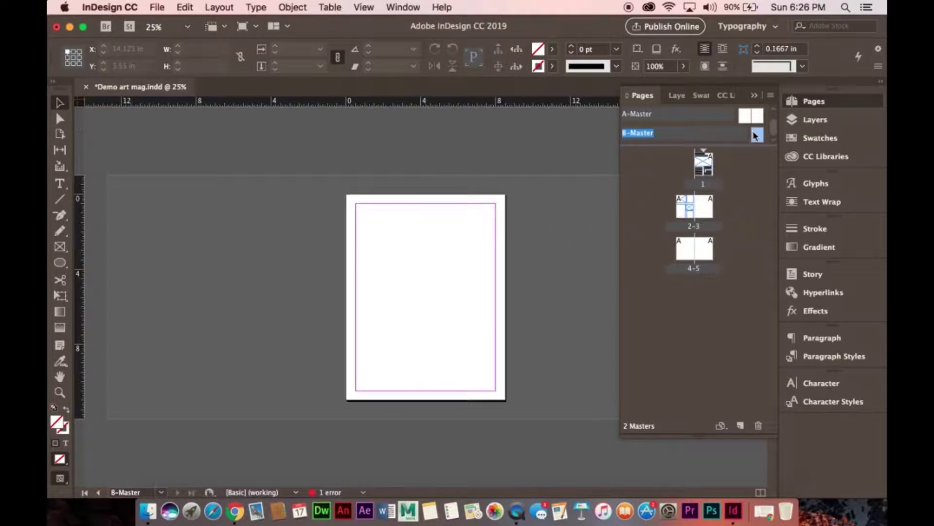
Paste the copied frames onto B-Master and apply B-Master to page 3
left_click(180, 6)
left_click(221, 88)
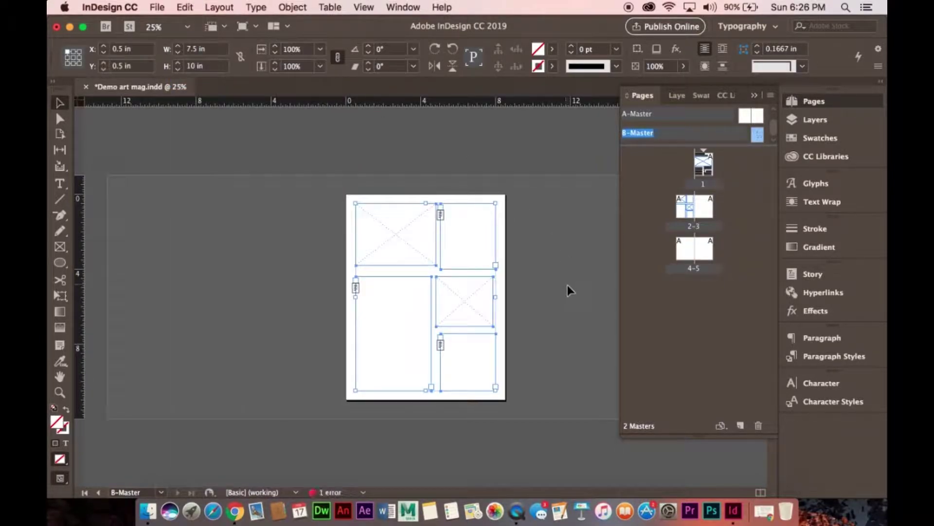
left_click(568, 284)
double_click(682, 206)
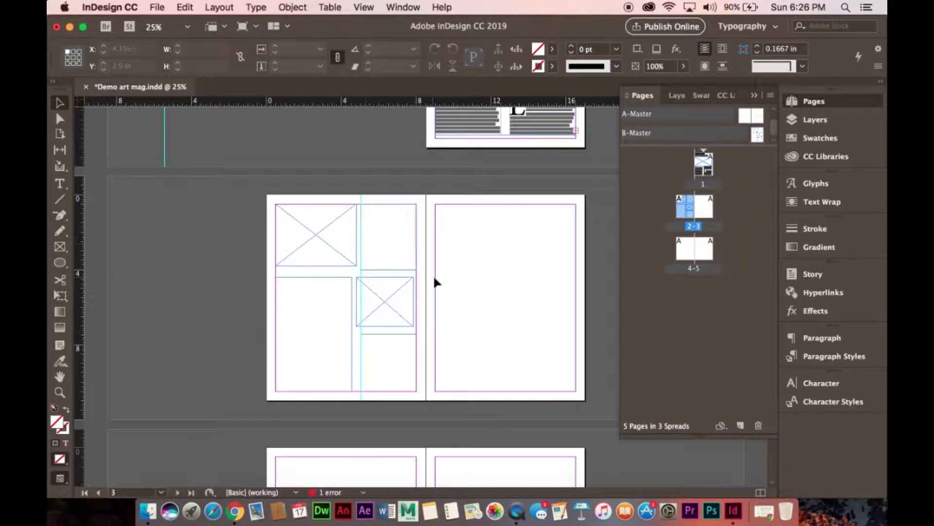
left_click(708, 211)
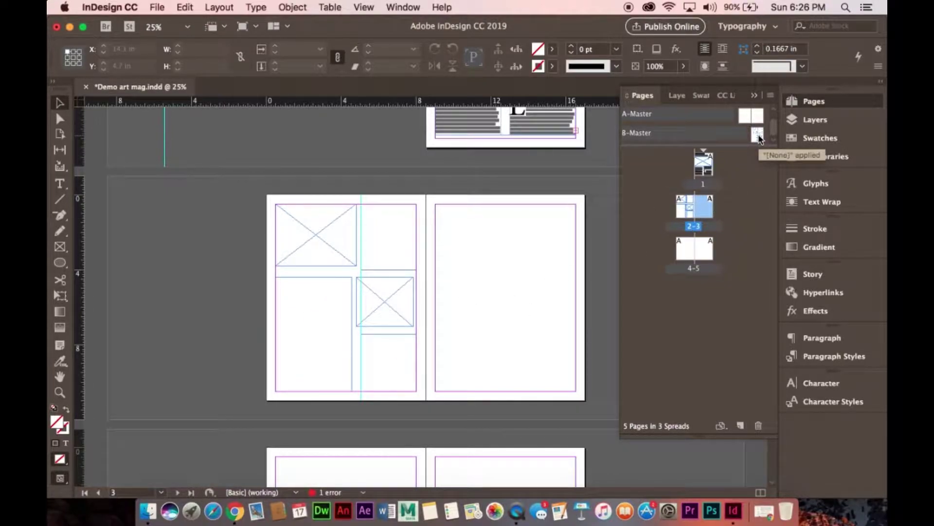
left_click_drag(758, 135, 710, 201)
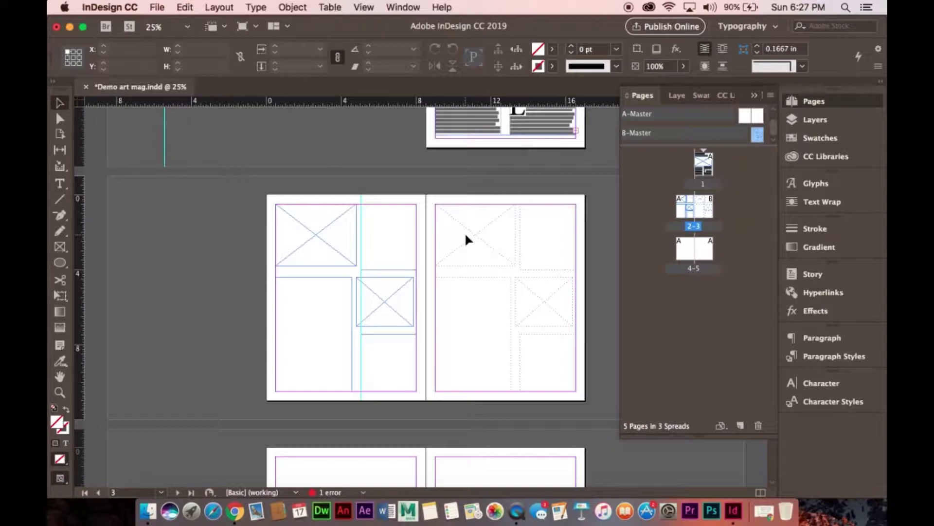
Apply B-Master to page 4, the left page of spread 4-5
scroll(465, 234, "down", 5)
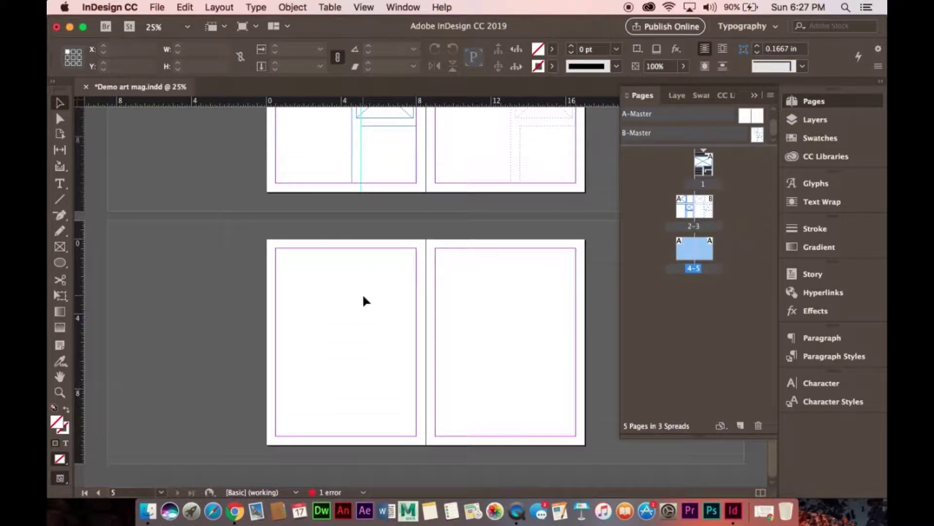
left_click_drag(759, 135, 681, 250)
left_click(687, 243)
left_click_drag(756, 137, 684, 261)
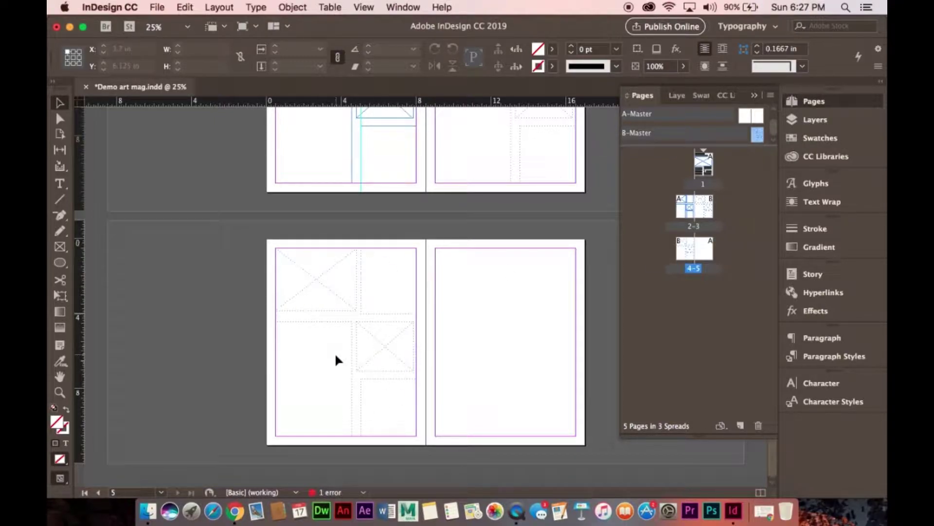
scroll(335, 352, "up", 3)
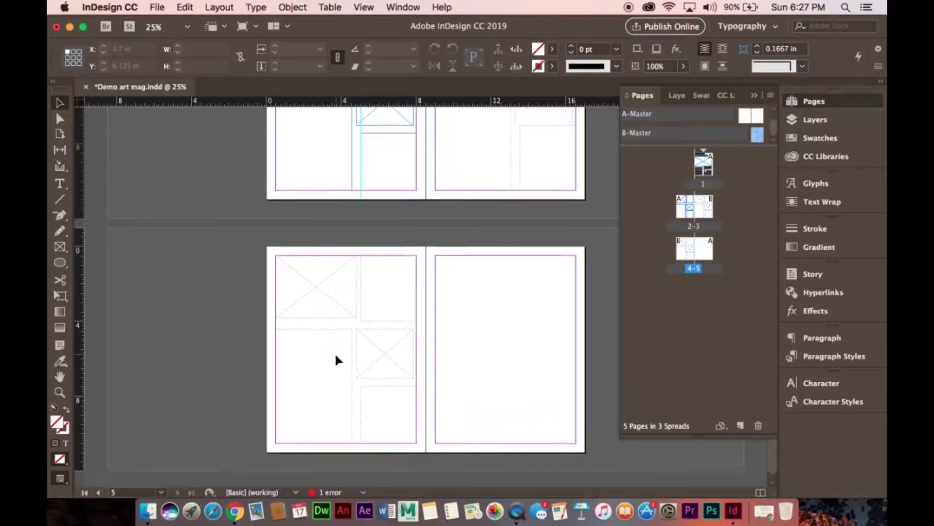
scroll(485, 170, "up", 4)
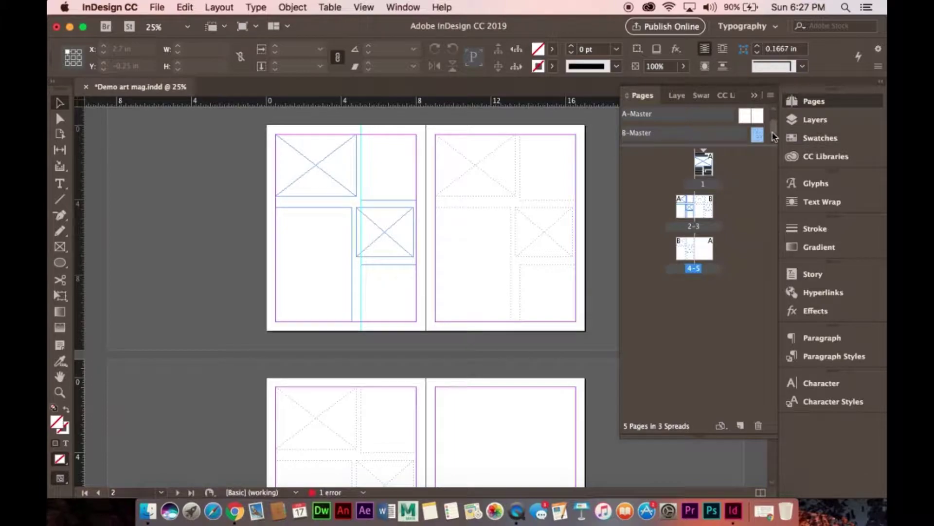
Change the override setting of B-Master's top-left image frame, then check the spreads
double_click(758, 135)
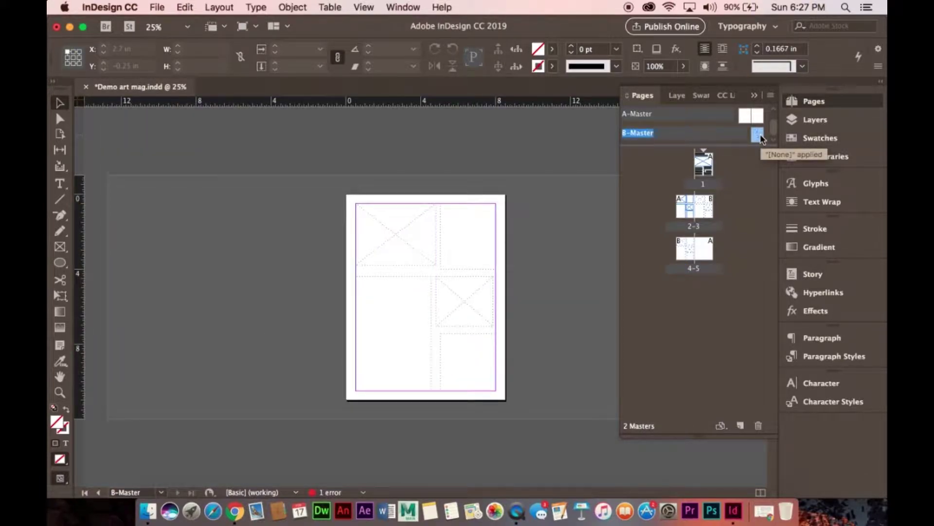
left_click(407, 241)
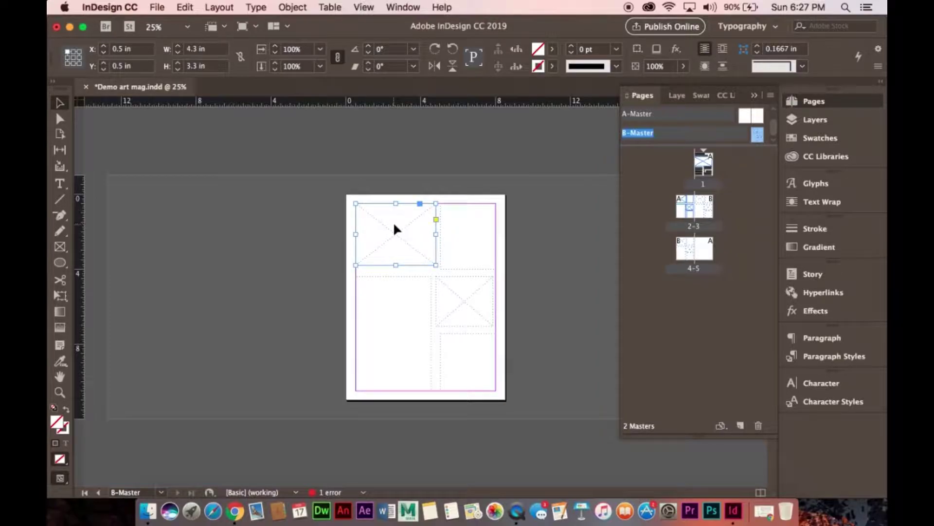
right_click(416, 258)
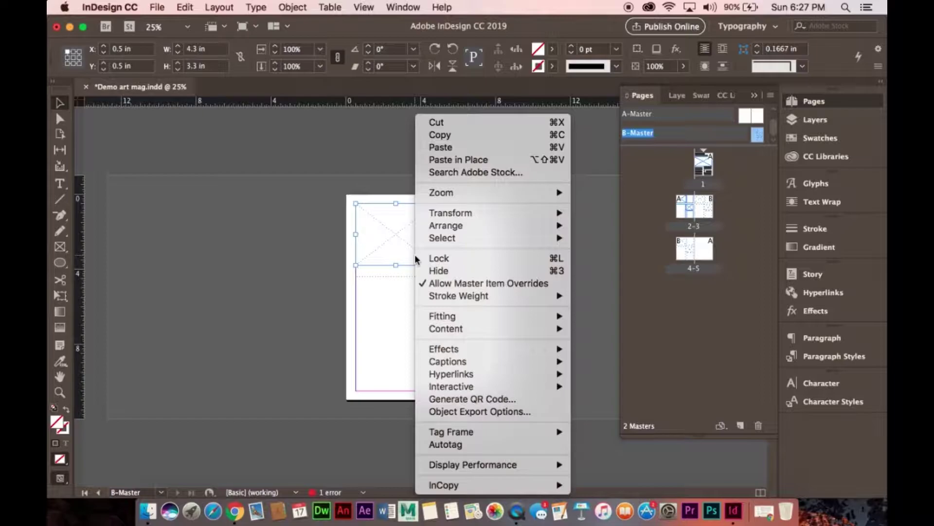
left_click(471, 284)
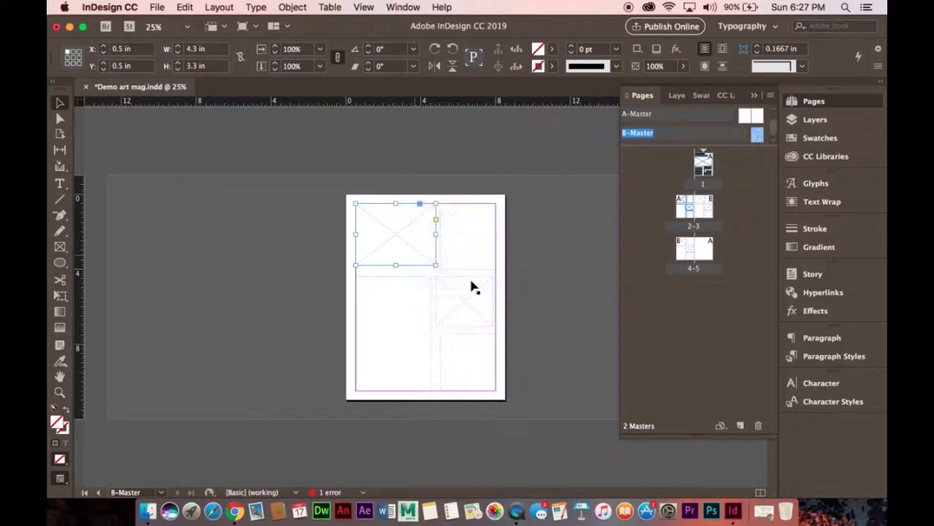
double_click(693, 248)
scroll(357, 225, "up", 5)
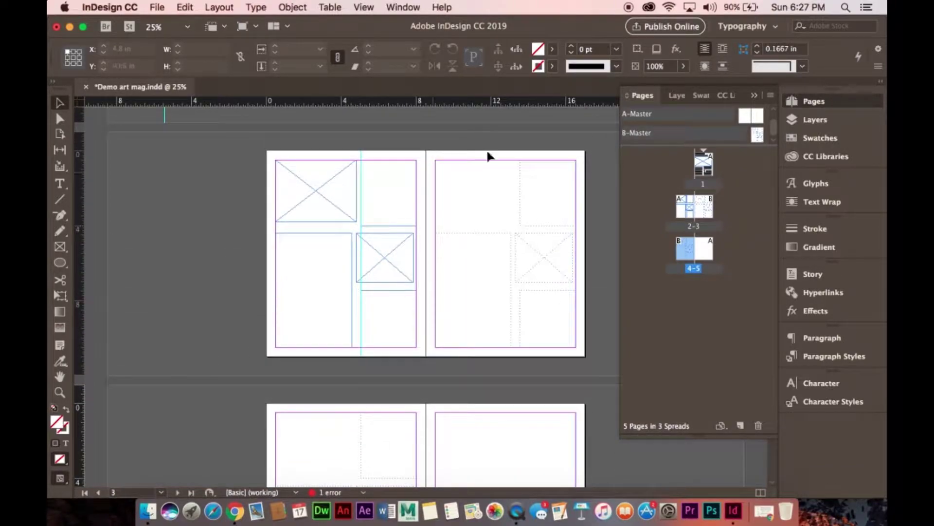
left_click(472, 207)
scroll(324, 408, "down", 4)
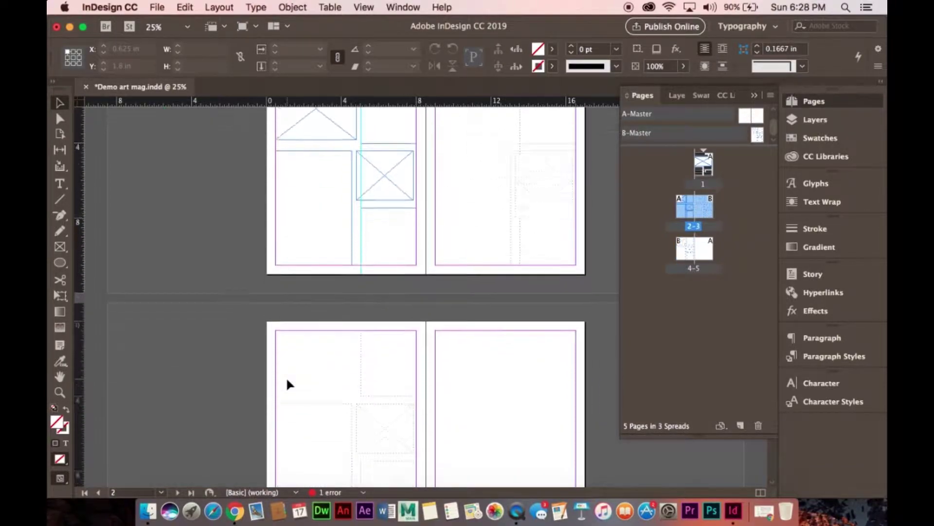
left_click(308, 367)
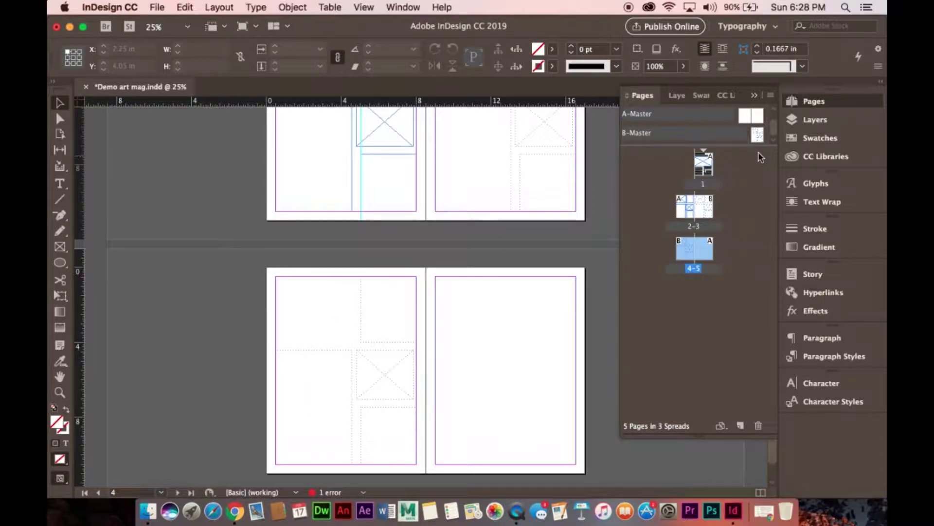
Allow Master Item Overrides on B-Master's top-left image frame and return to B-Master
double_click(757, 135)
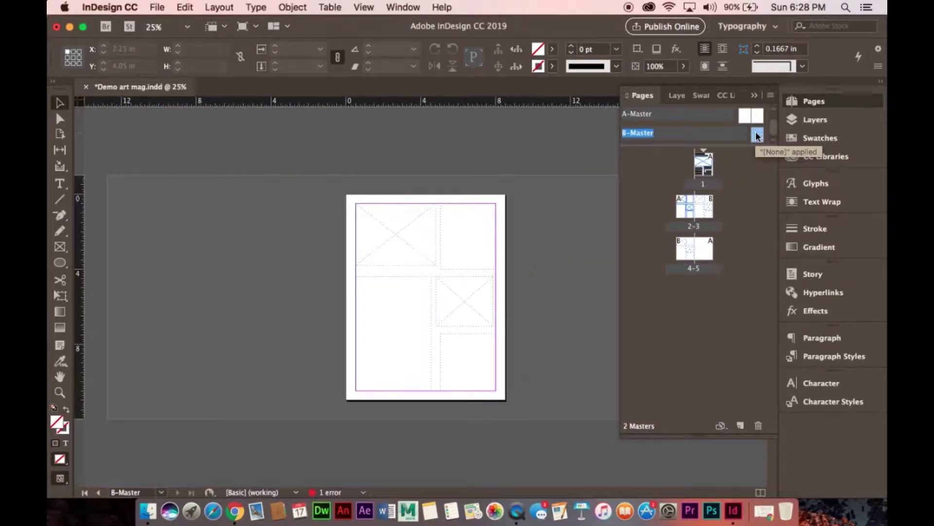
left_click(442, 211)
left_click(399, 229)
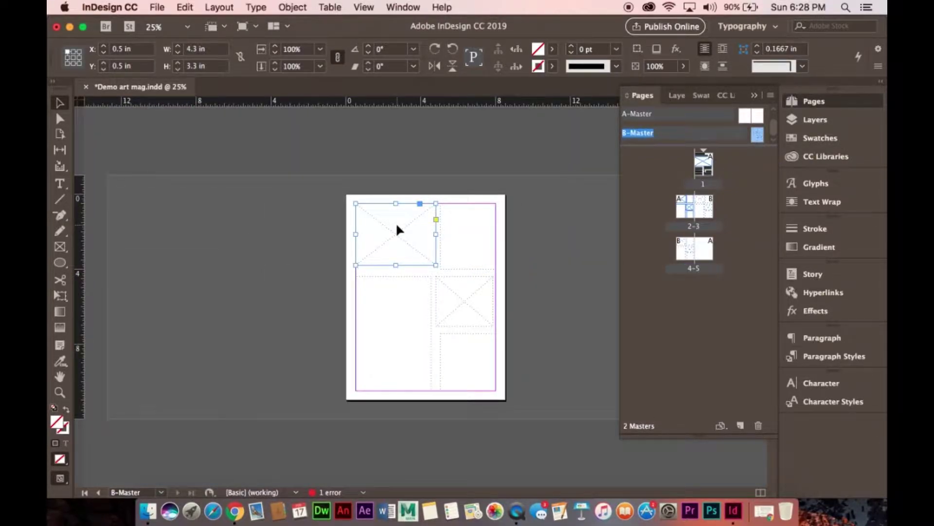
right_click(396, 225)
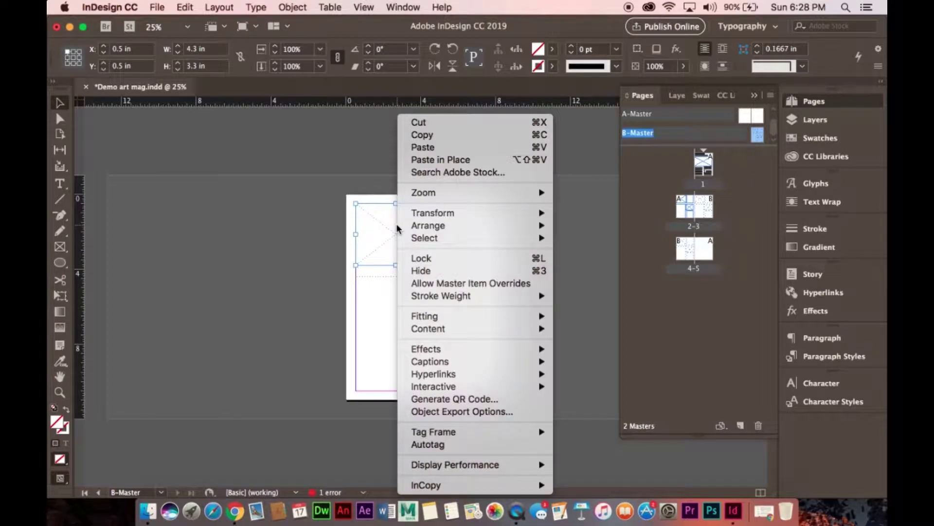
left_click(496, 283)
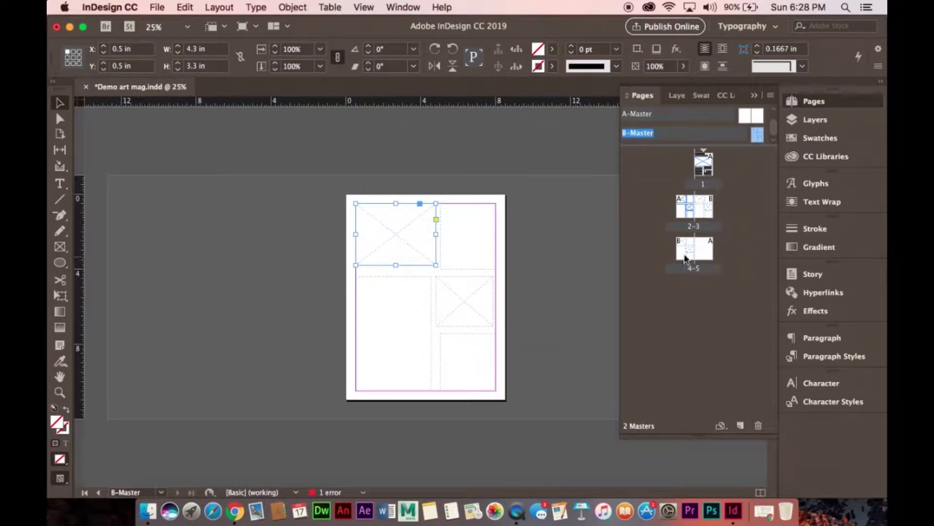
double_click(703, 209)
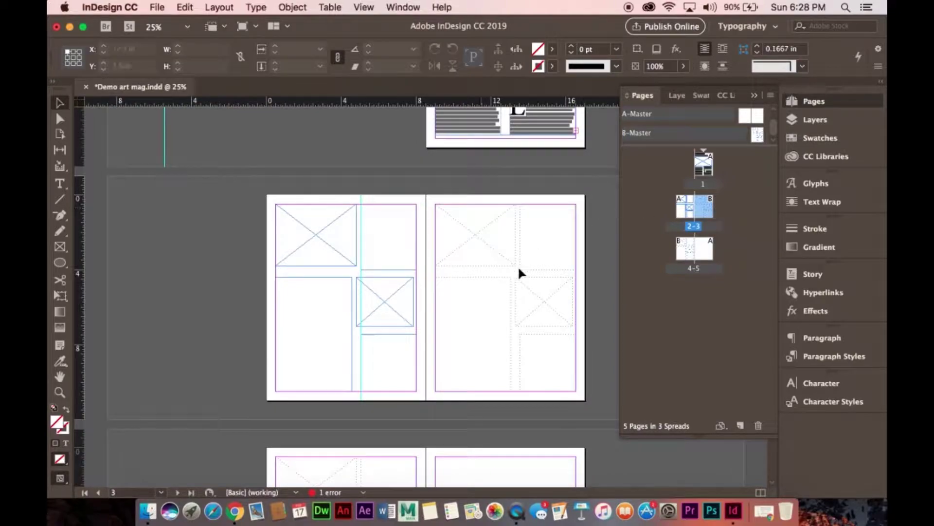
scroll(571, 305, "down", 4)
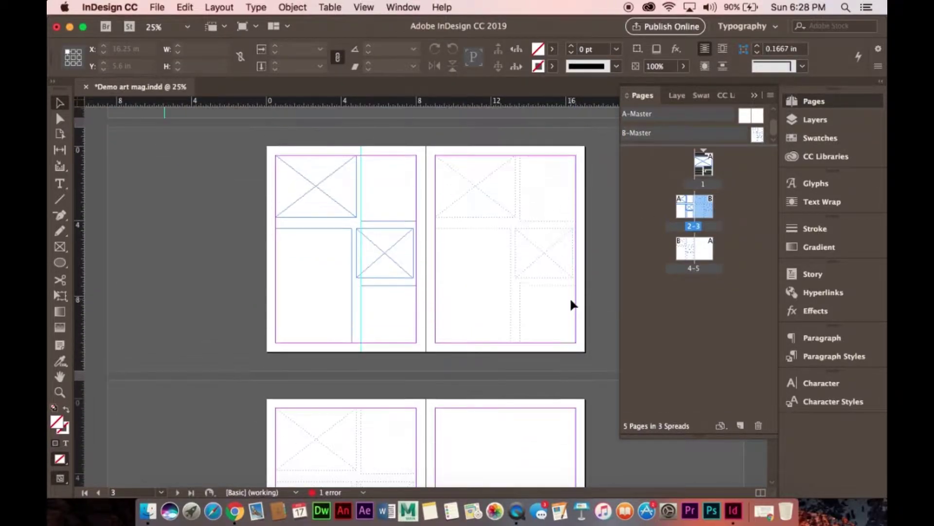
double_click(754, 133)
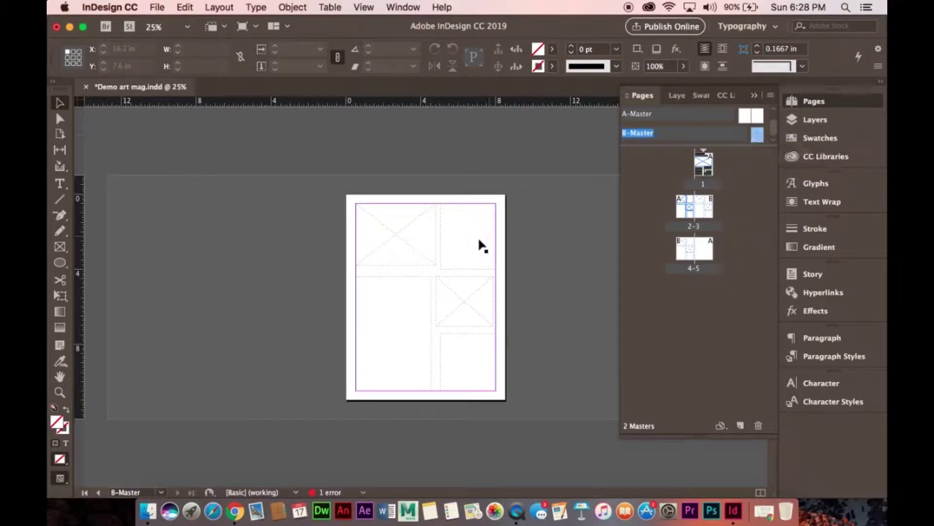
Select B-Master's top-left empty graphics frame, leaving its context options unchanged
left_click(422, 212)
right_click(422, 214)
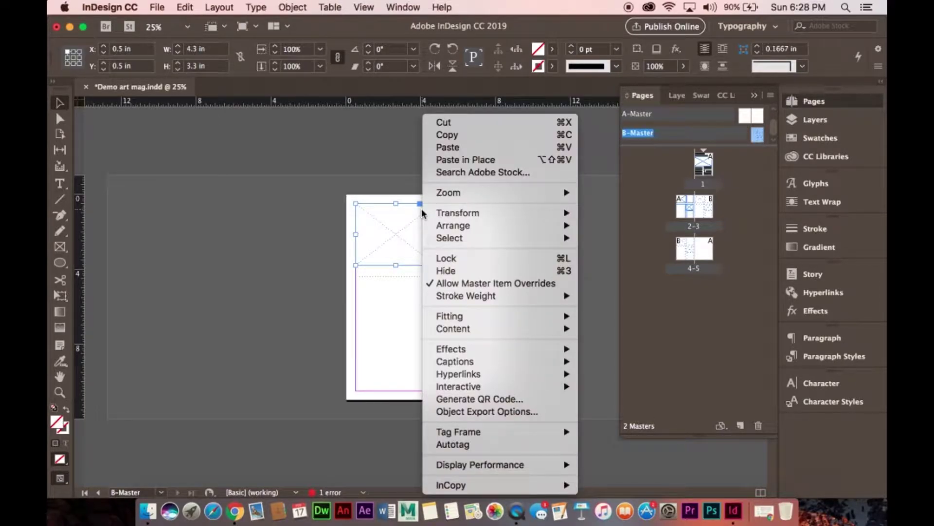
mouse_move(529, 377)
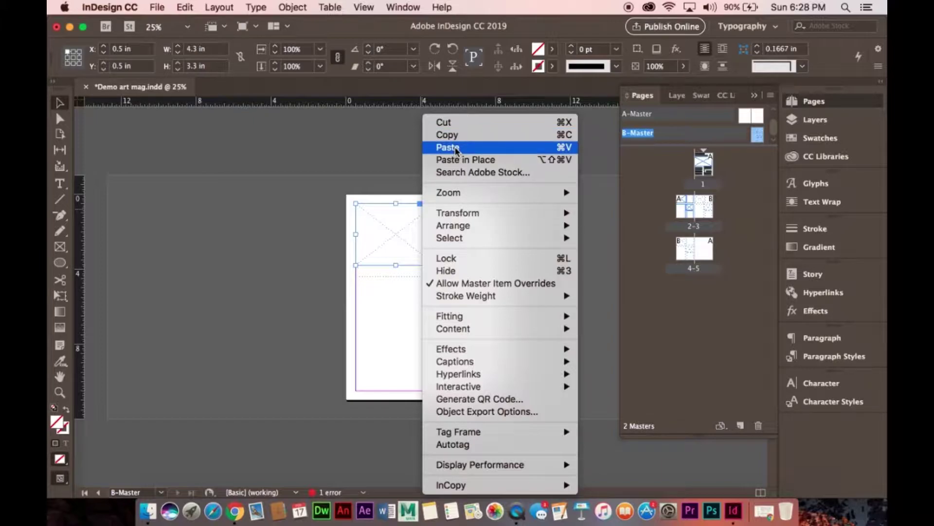
left_click(396, 145)
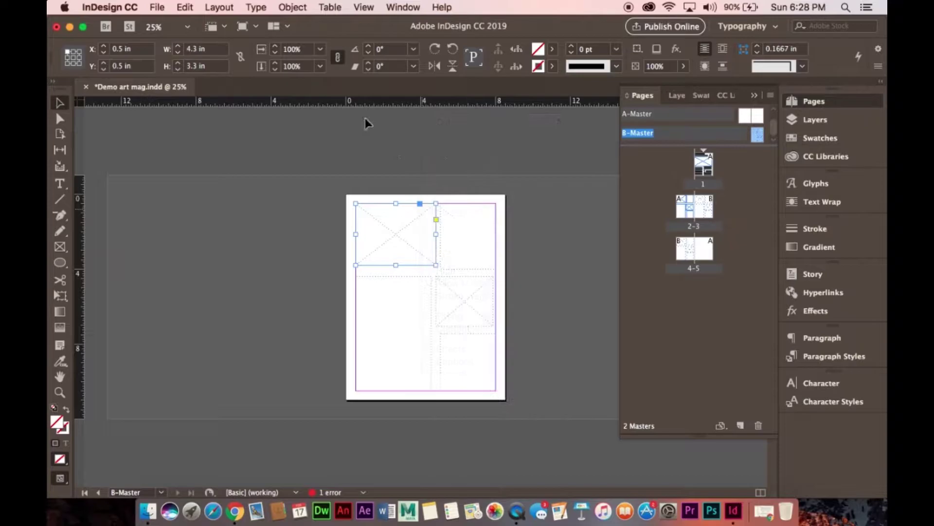
left_click(178, 6)
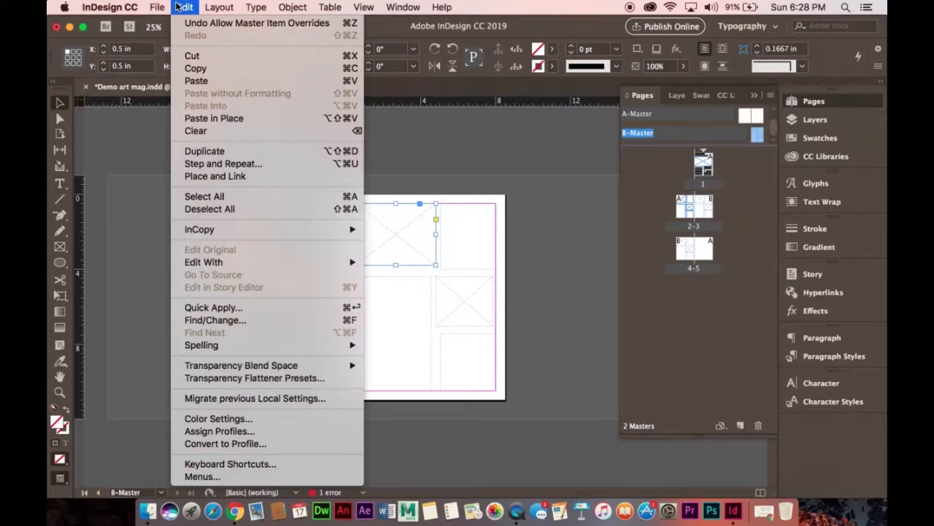
mouse_move(153, 6)
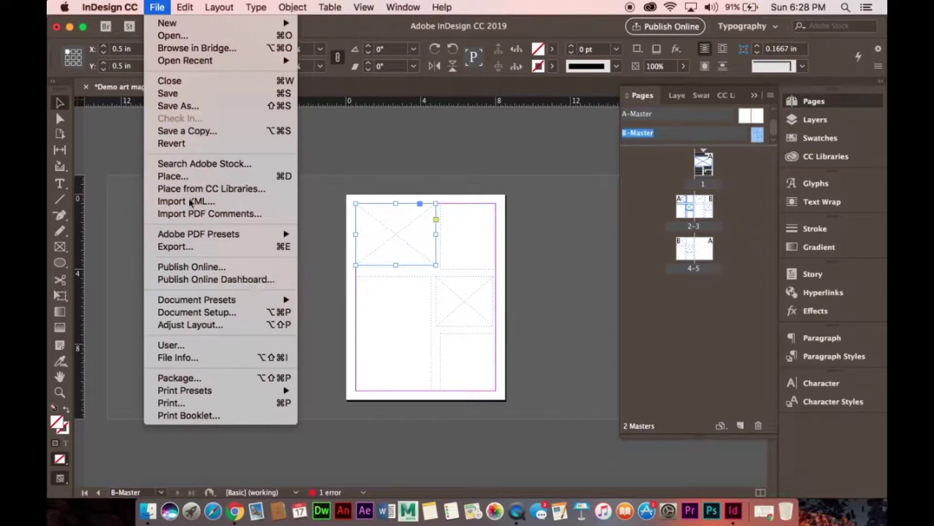
Place the painting JPG into B-Master's top-left frame, undoing an accidental move
left_click(202, 176)
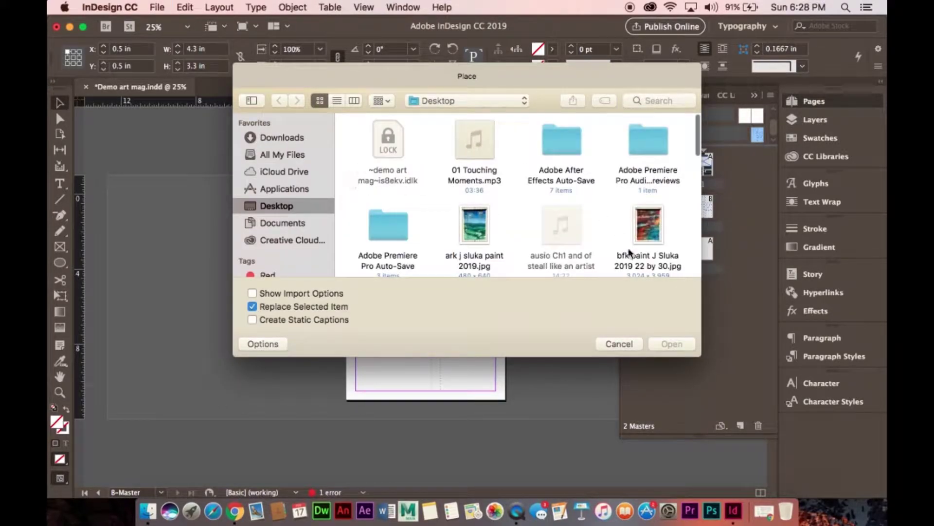
left_click(650, 228)
left_click(674, 349)
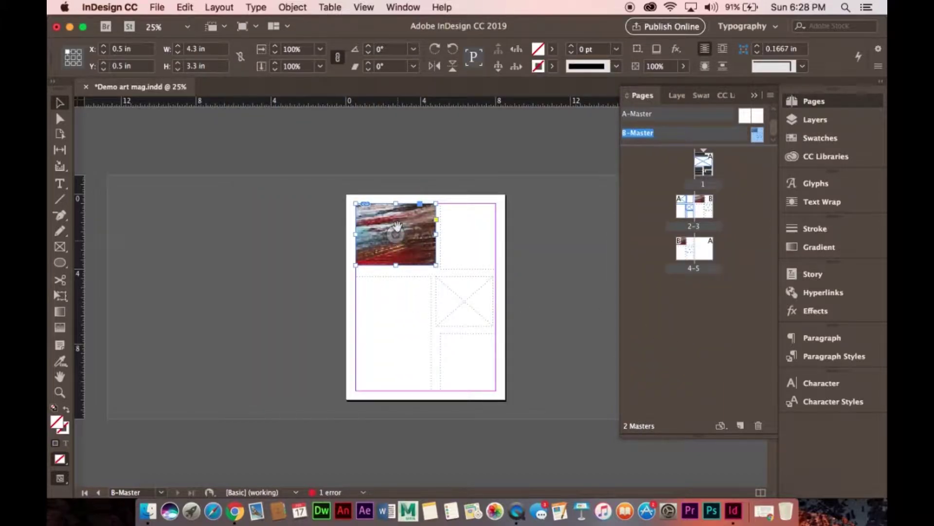
mouse_move(395, 233)
left_mouse_down()
mouse_move(395, 214)
mouse_move(410, 246)
mouse_move(400, 225)
left_mouse_up()
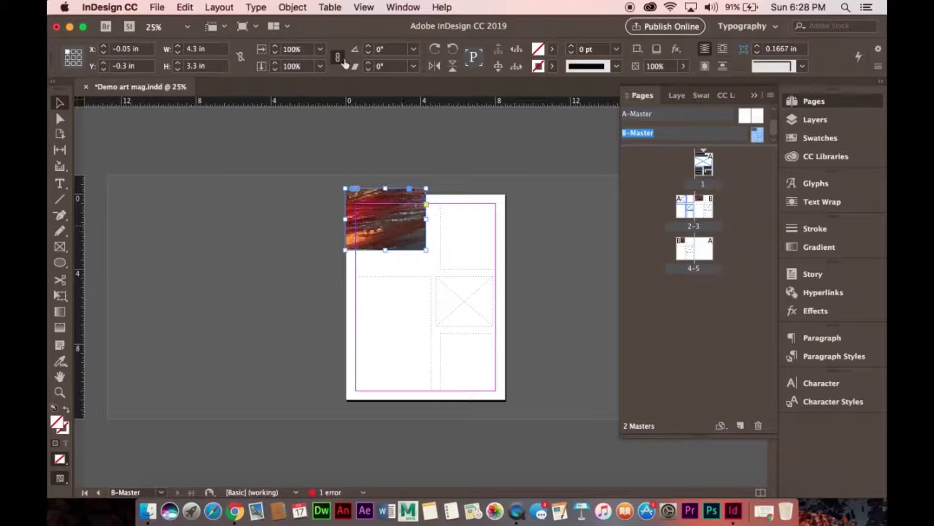
left_click(184, 6)
left_click(200, 25)
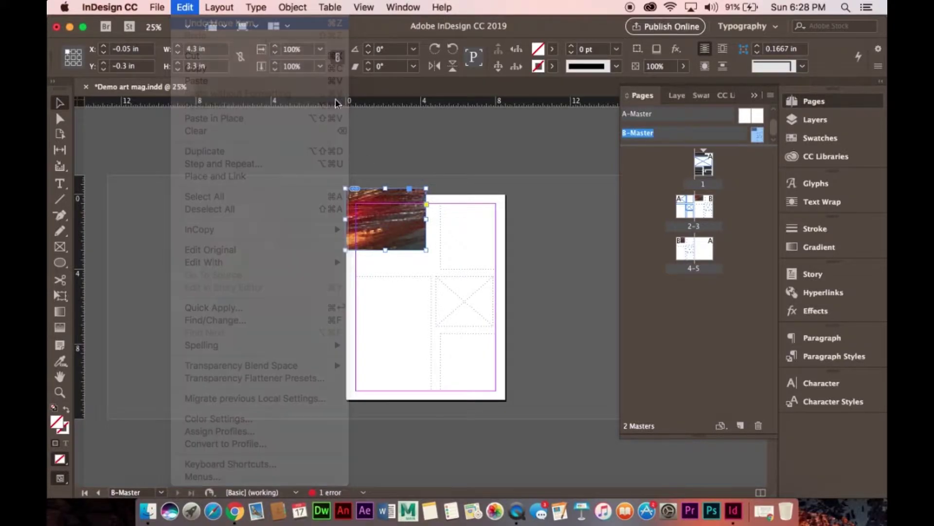
Set the painting to Fill Frame Proportionally and view spread 2-3
right_click(418, 233)
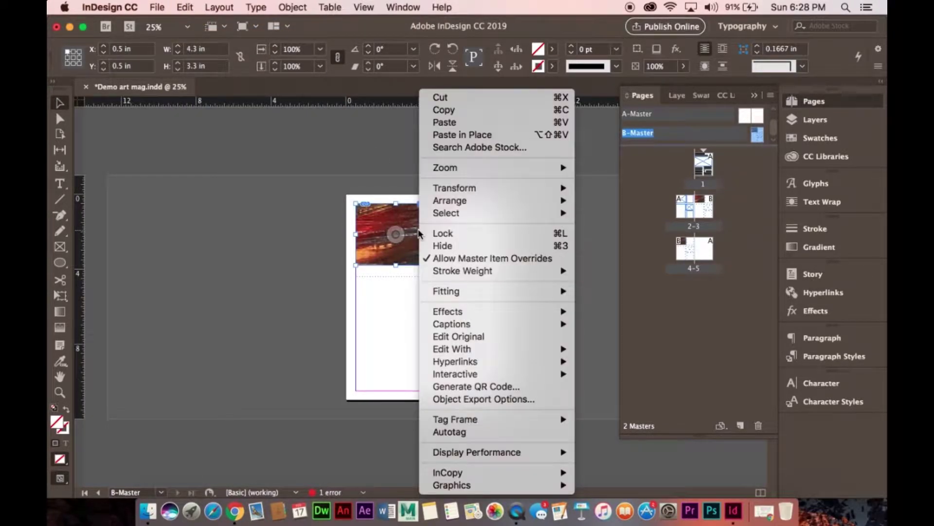
mouse_move(507, 292)
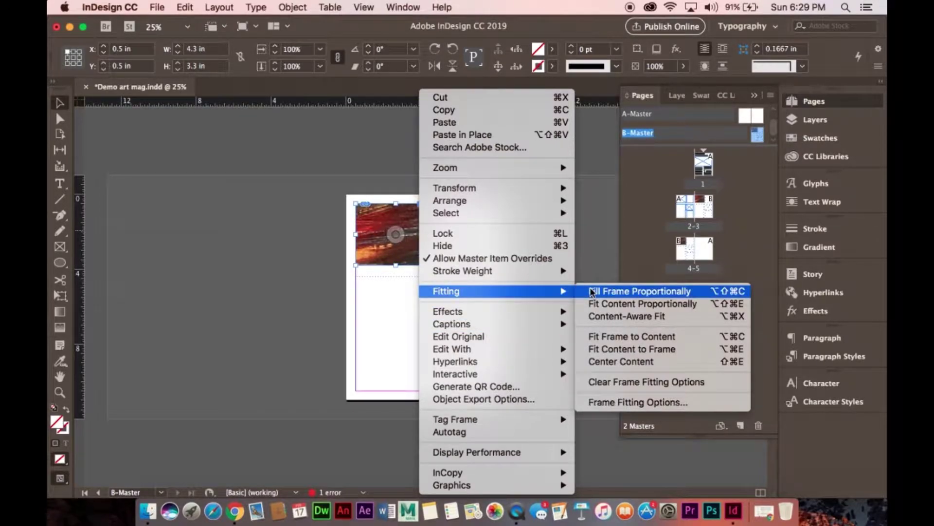
left_click(633, 291)
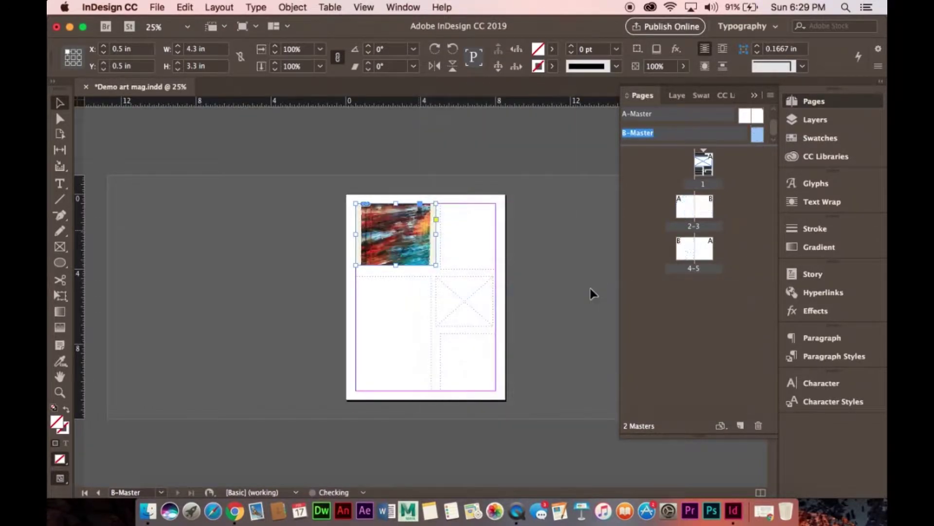
left_click(467, 171)
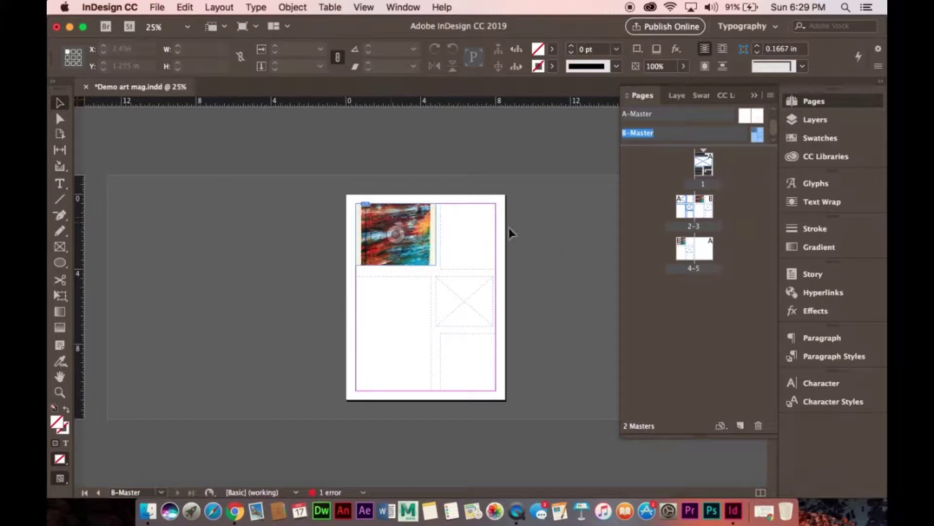
double_click(689, 215)
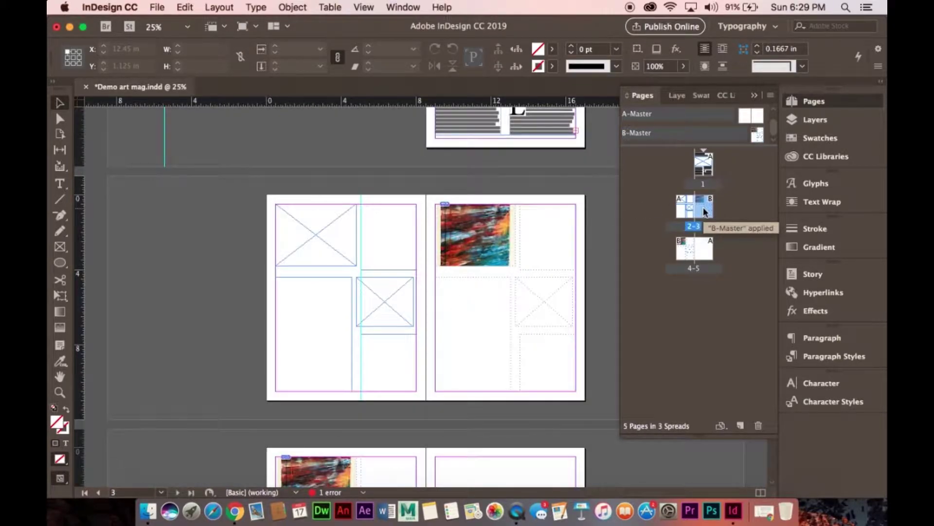
scroll(383, 231, "down", 5)
Scroll through spreads 2-3 and 4-5 in the document
scroll(383, 236, "down", 4)
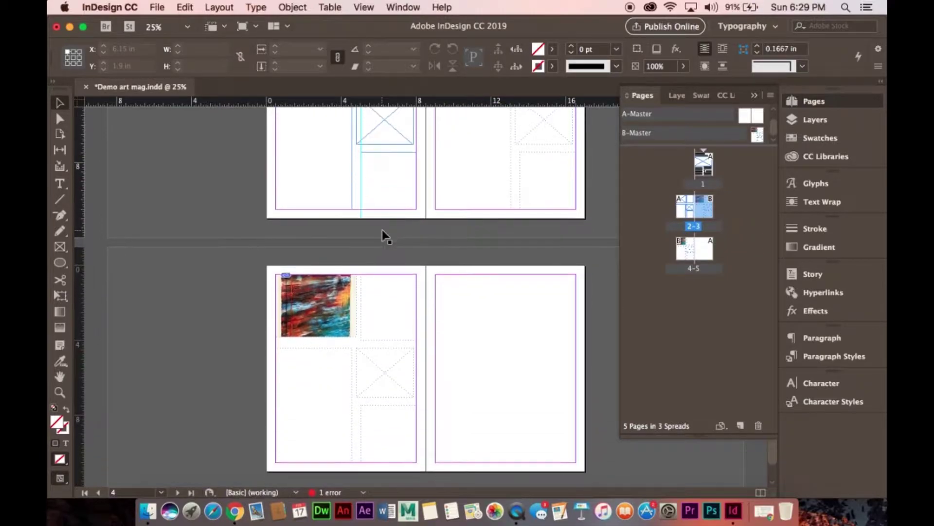
scroll(387, 258, "up", 5)
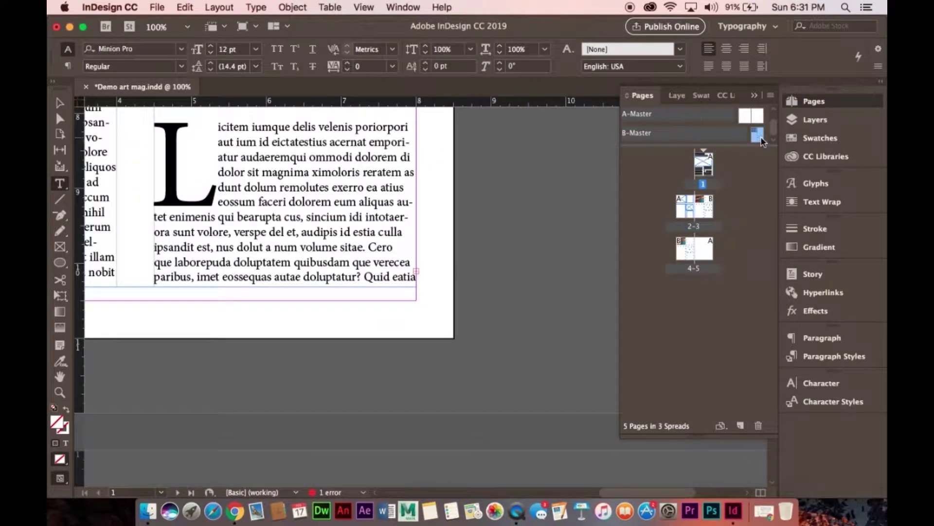
Add a Current Page Number marker in a small text frame at B-Master's bottom-right, then view spread 2-3
double_click(761, 137)
left_click_drag(406, 354, 437, 380)
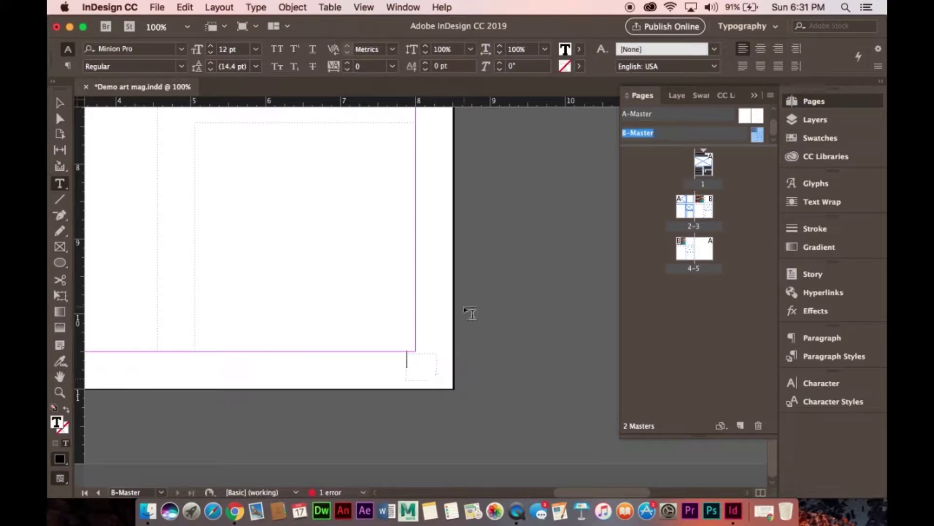
left_click(260, 6)
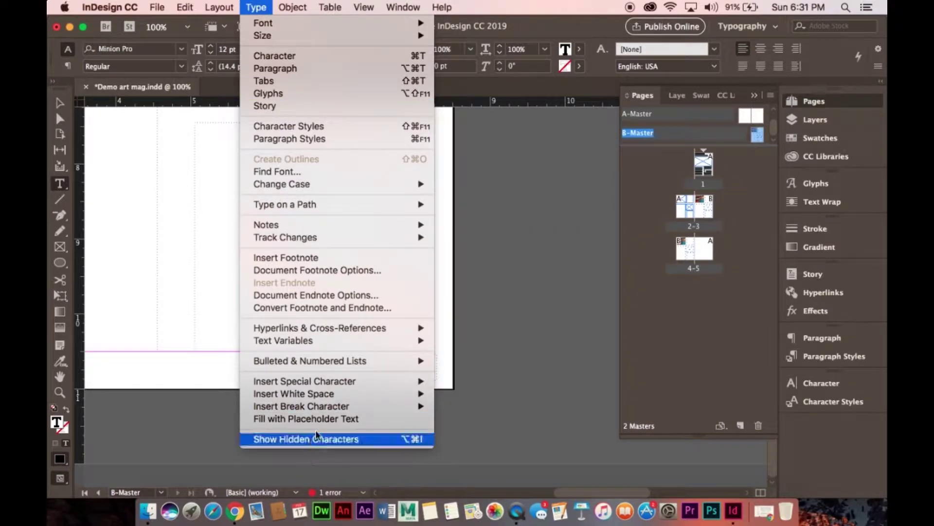
mouse_move(345, 382)
mouse_move(523, 394)
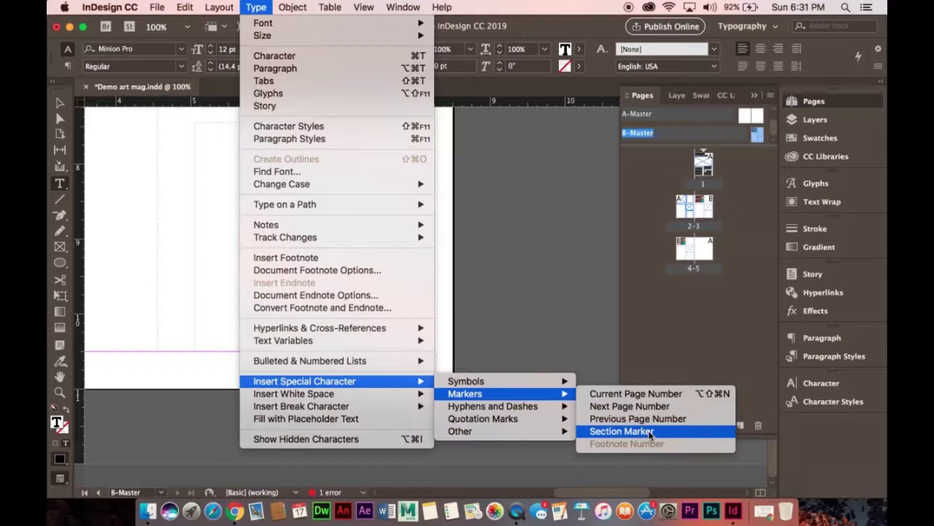
left_click(654, 393)
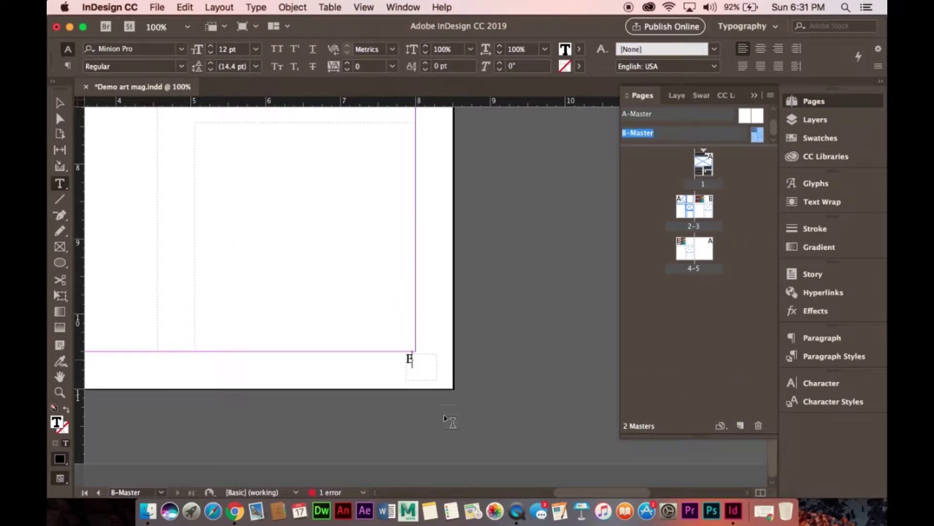
left_click(59, 102)
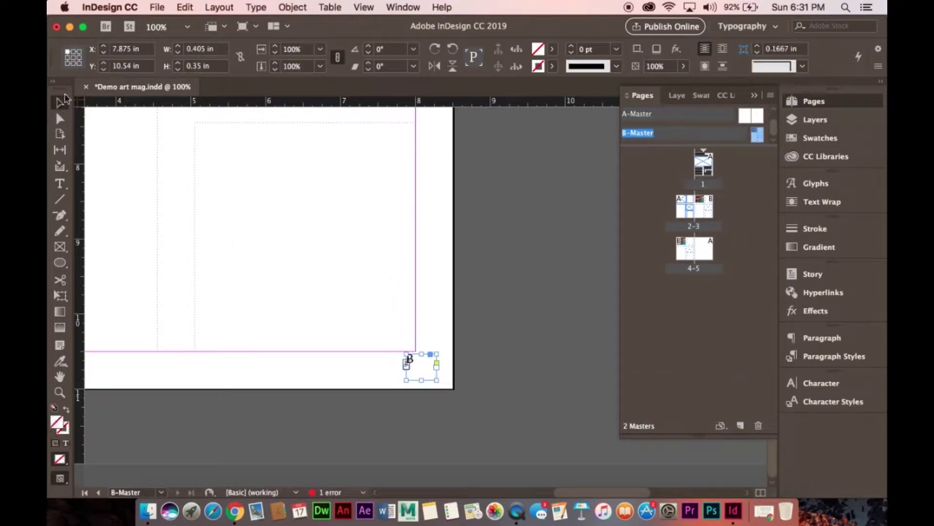
double_click(687, 209)
Zoom out and scroll until page 2 is fully visible, then select its top-left image frame
scroll(378, 171, "up", 15)
scroll(377, 170, "left", 8)
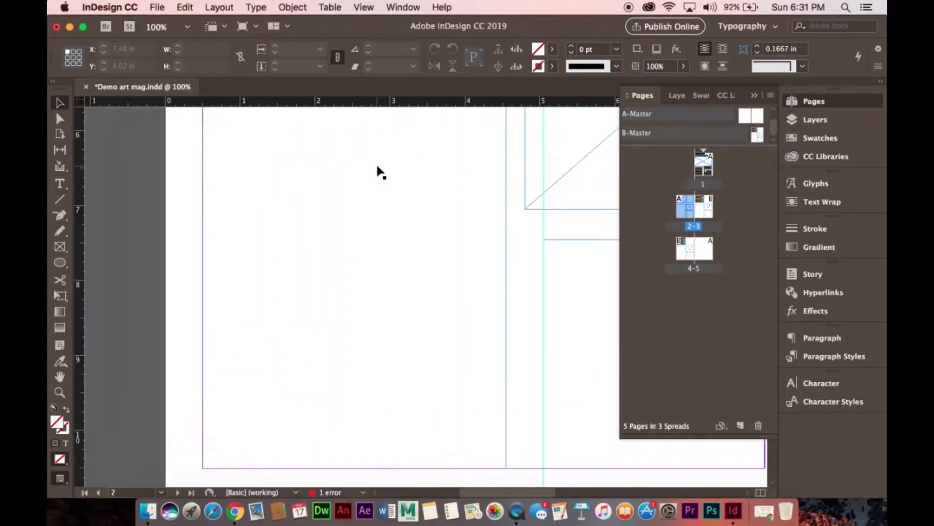
scroll(378, 171, "down", 6)
scroll(378, 171, "right", 1)
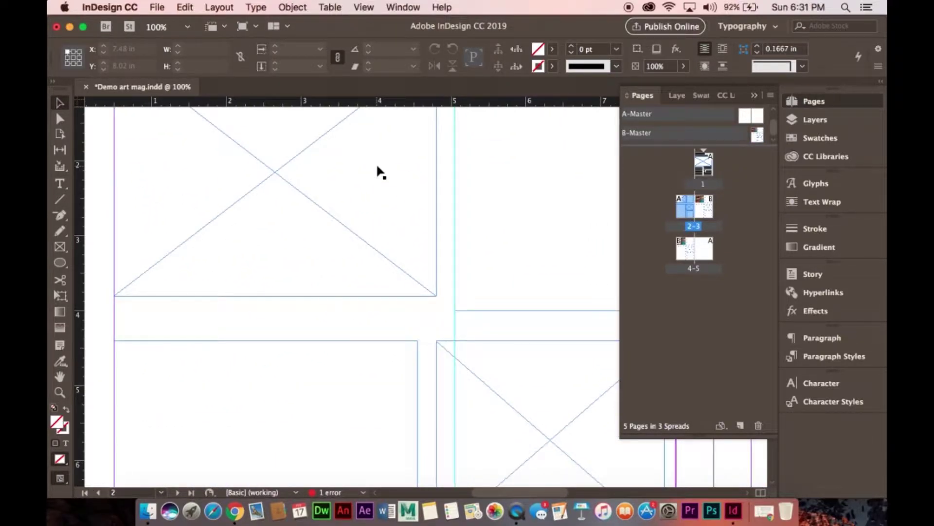
key("super+minus")
key("super+minus")
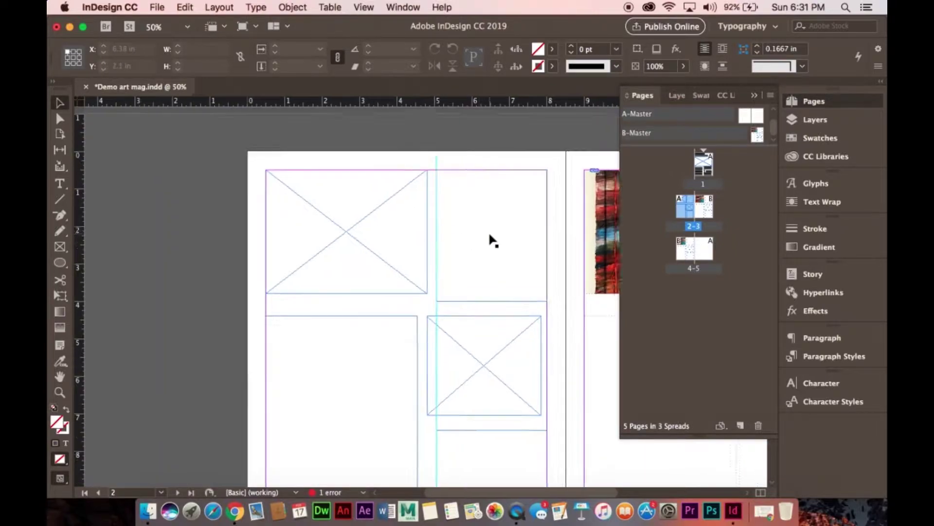
scroll(490, 237, "down", 5)
scroll(490, 237, "right", 15)
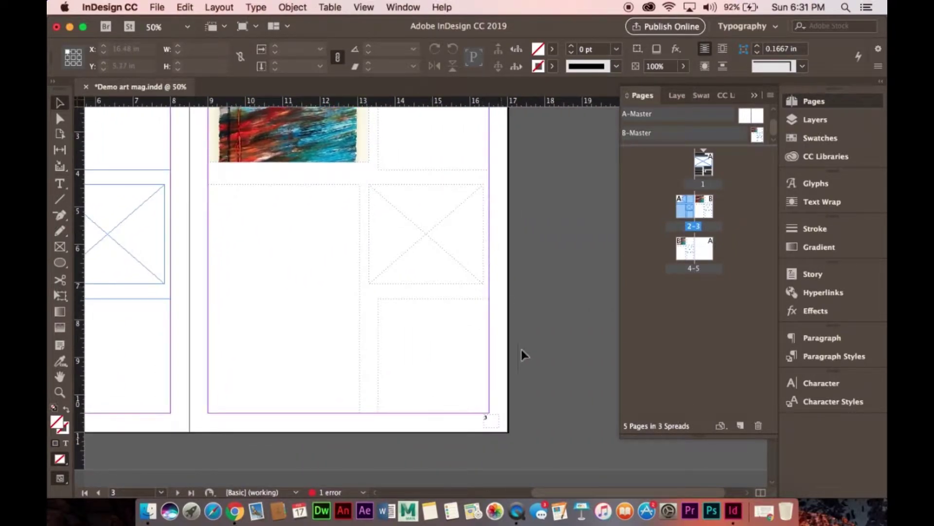
scroll(524, 373, "down", 10)
scroll(524, 373, "left", 8)
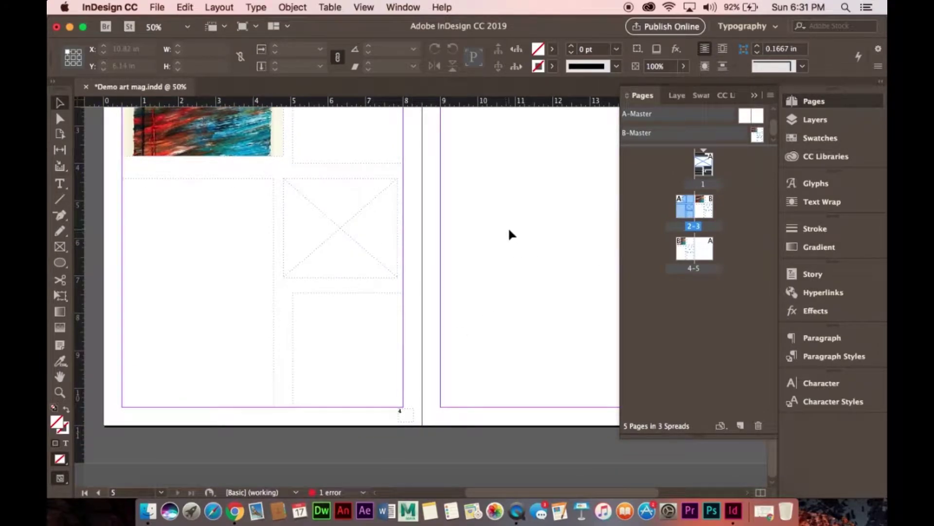
scroll(509, 230, "up", 10)
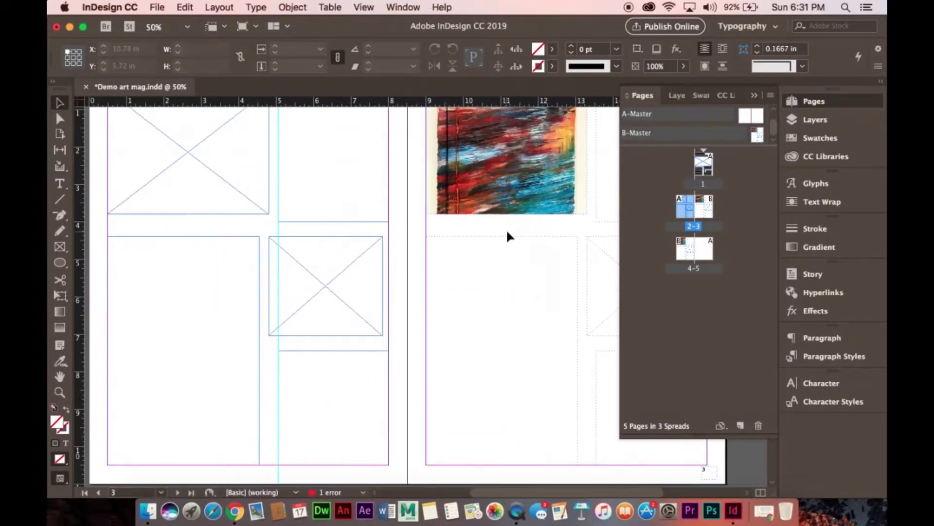
scroll(507, 229, "up", 5)
scroll(506, 228, "left", 5)
scroll(506, 229, "down", 3)
left_click(303, 226)
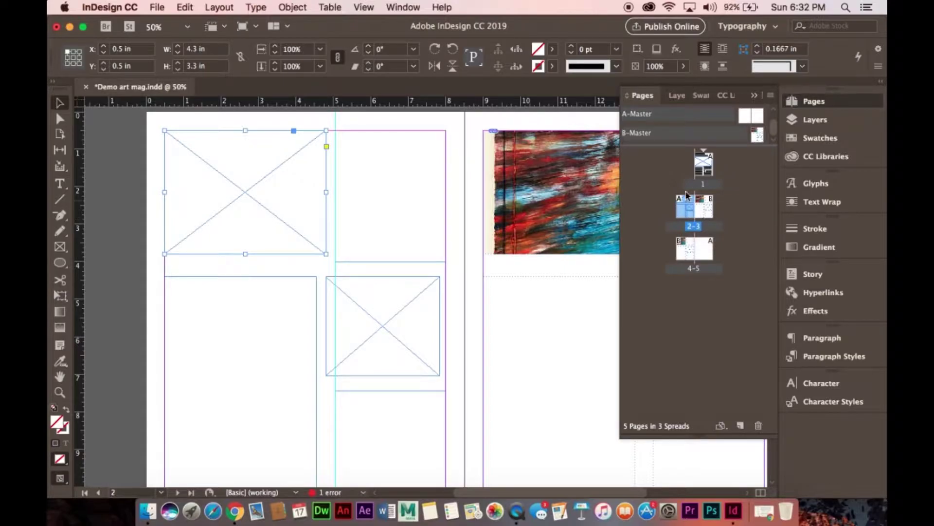
On A-Master, draw a small text frame at the bottom-left holding a Current Page Number marker
double_click(746, 117)
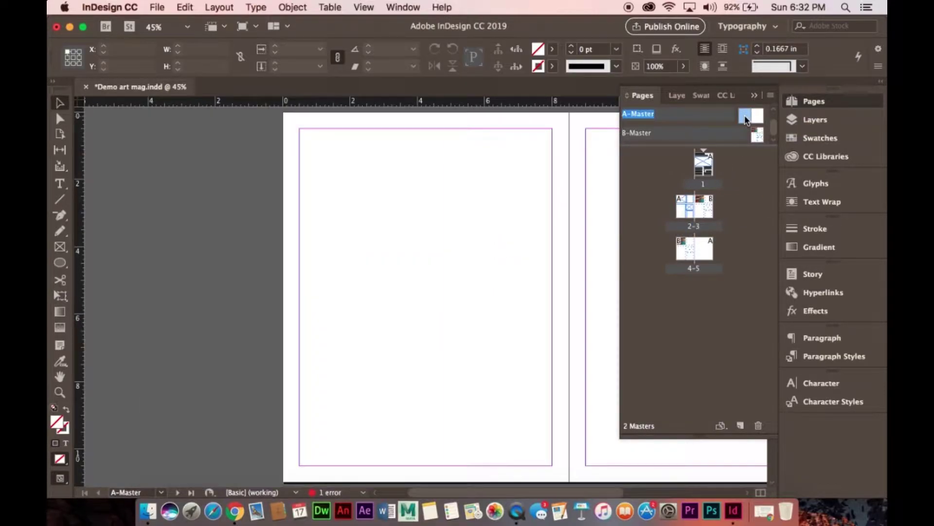
left_click(61, 182)
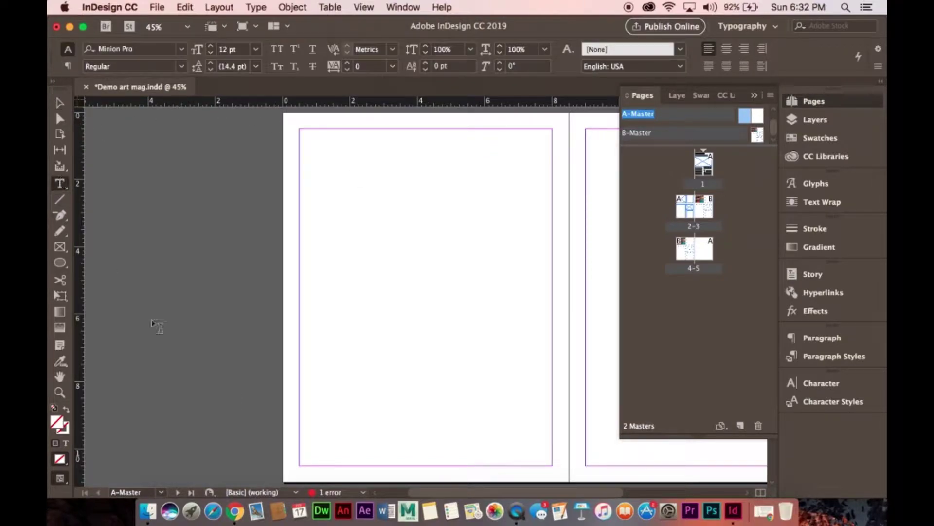
left_click_drag(299, 465, 302, 478)
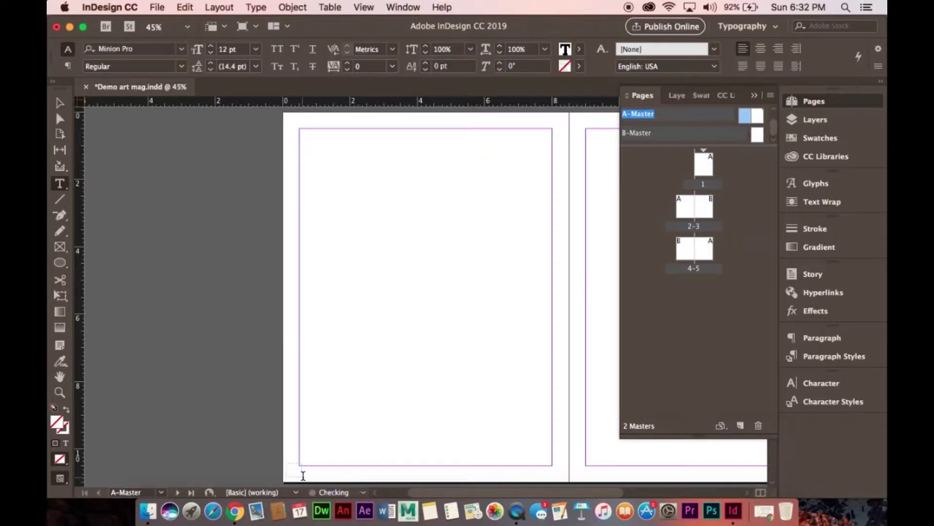
left_click(267, 4)
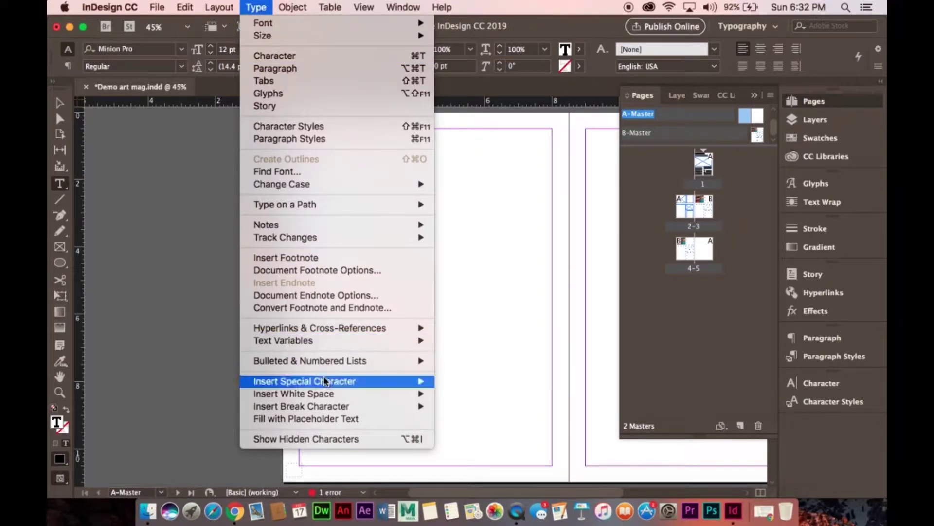
mouse_move(374, 381)
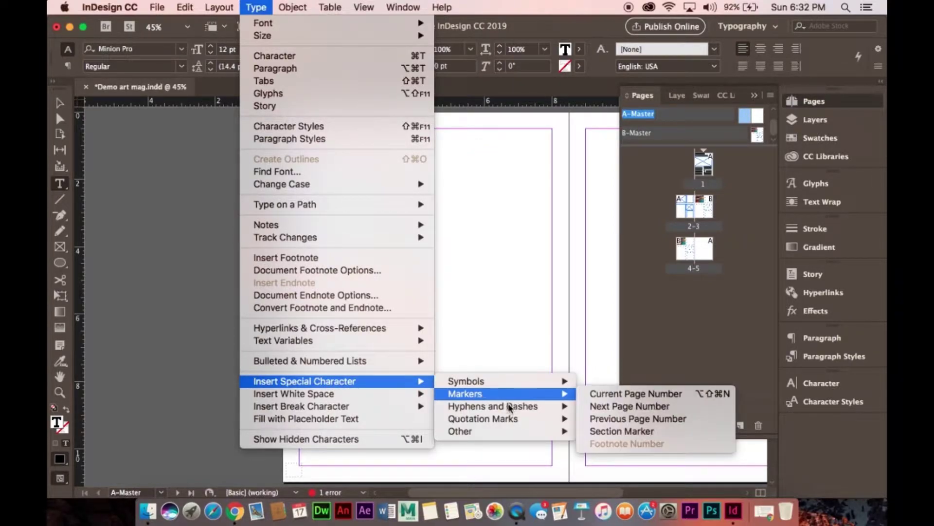
mouse_move(509, 406)
mouse_move(555, 394)
left_click(616, 395)
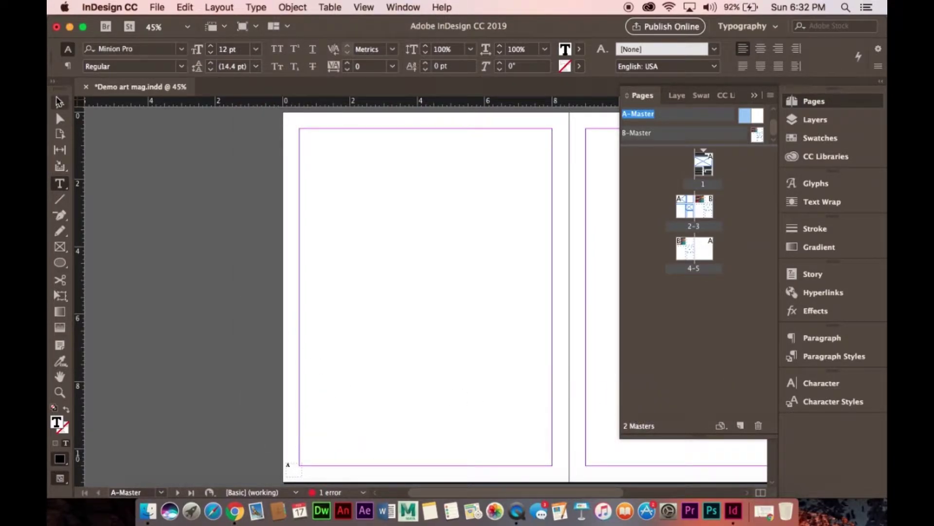
Select the page-number frame and nudge it slightly with the arrow keys
left_click(58, 101)
key("Right")
key("Right")
key("Right")
key("Right")
key("Right")
key("Right")
key("Right")
key("Right")
key("Right")
key("Right")
key("Right")
key("Right")
key("Right")
key("Right")
key("Right")
key("Right")
key("Down")
key("Down")
key("Down")
key("Down")
key("Down")
key("Down")
key("Down")
key("Down")
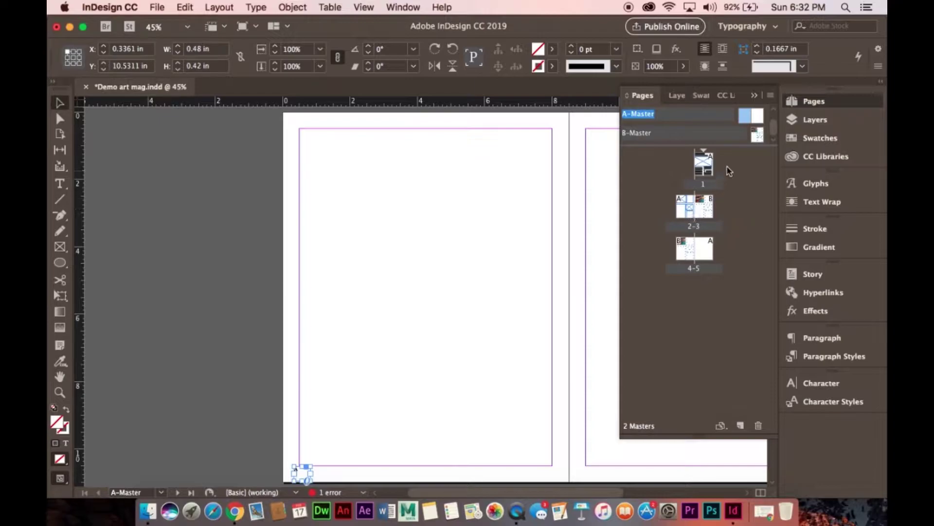
Review page 1, spread 2-3 and spread 4-5 in the Pages panel
double_click(705, 164)
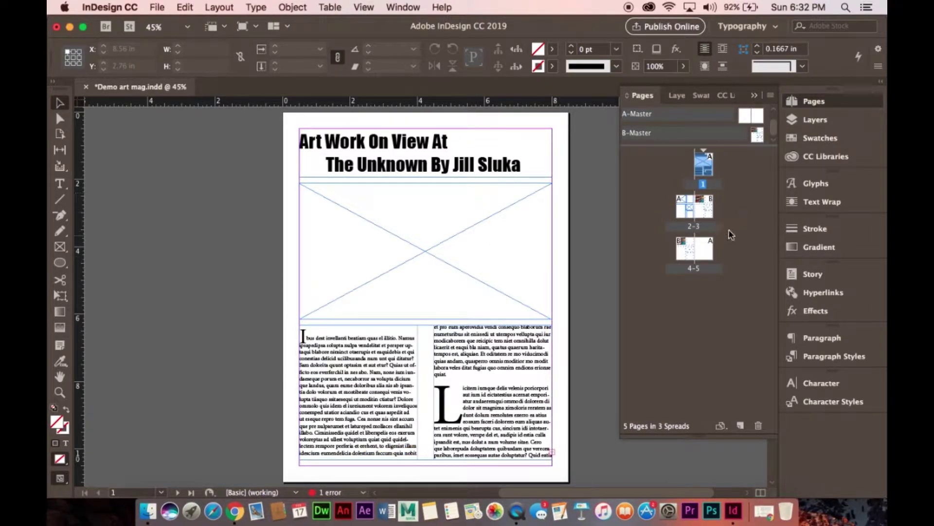
left_click(686, 208)
double_click(687, 208)
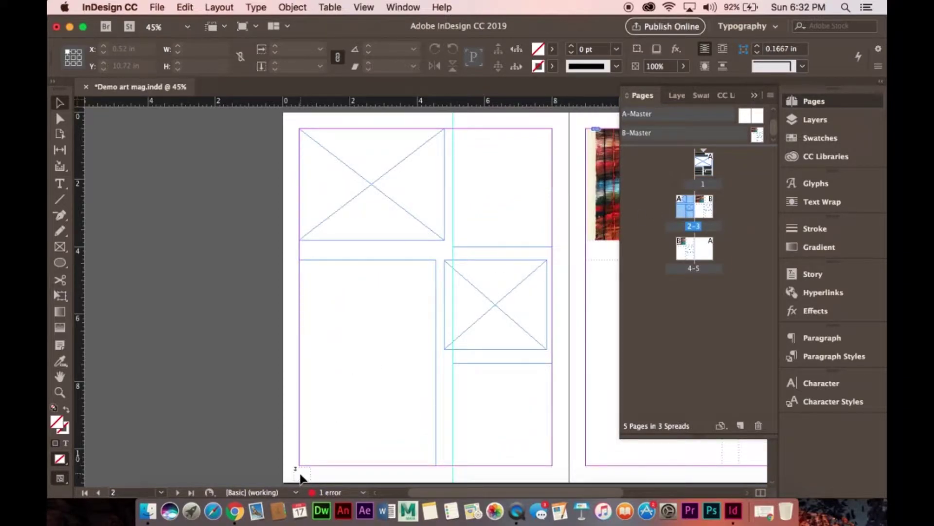
left_click(687, 257)
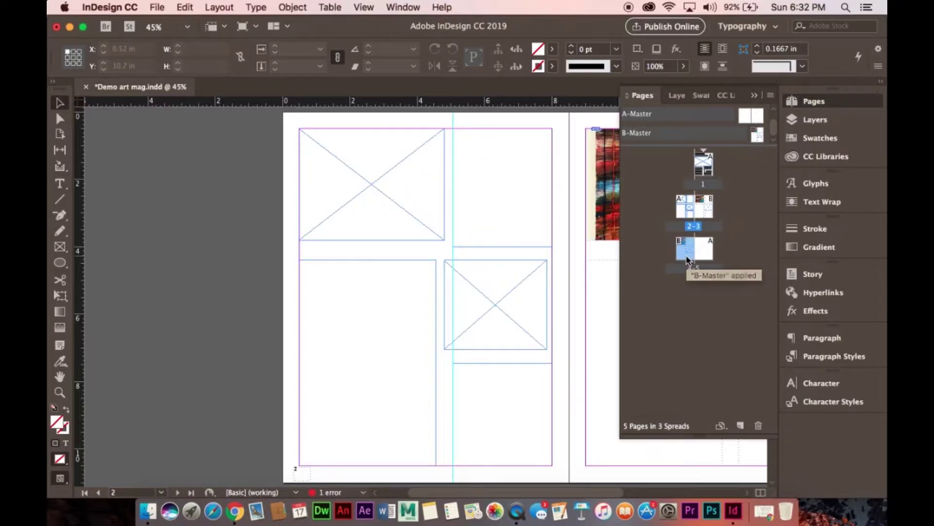
double_click(688, 259)
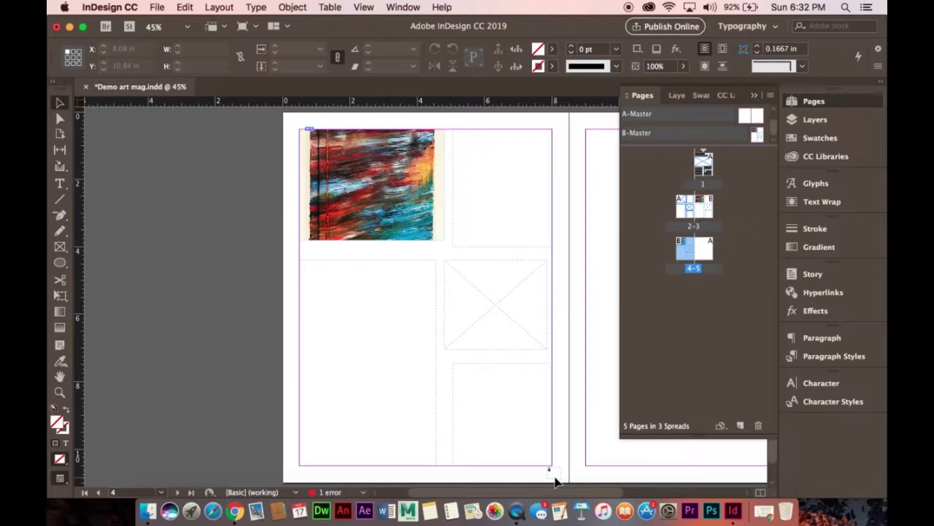
double_click(712, 259)
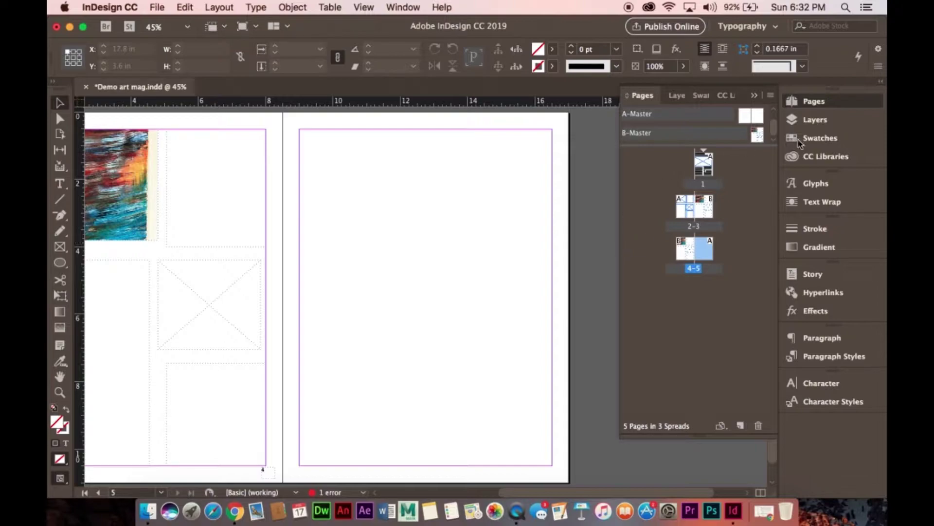
Apply the A-Master to page 4 by dragging its thumbnail onto that page
left_click(757, 119)
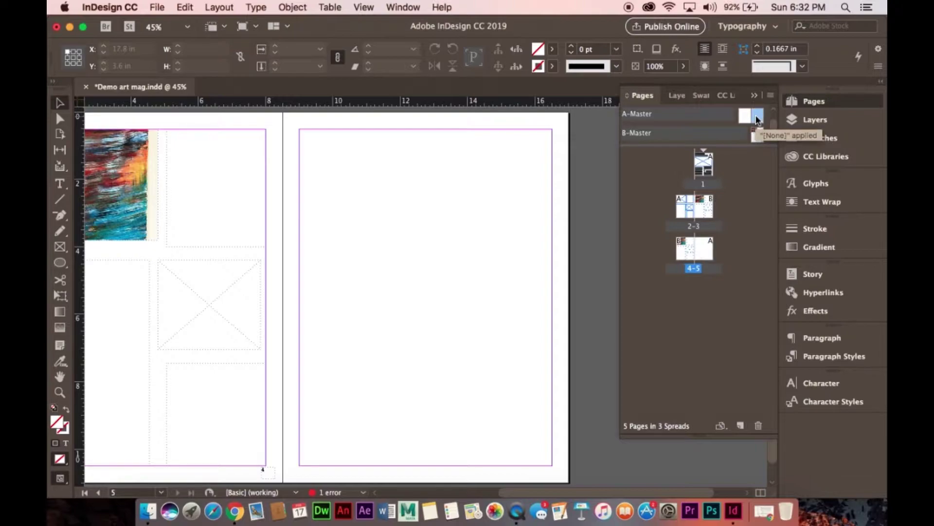
double_click(757, 119)
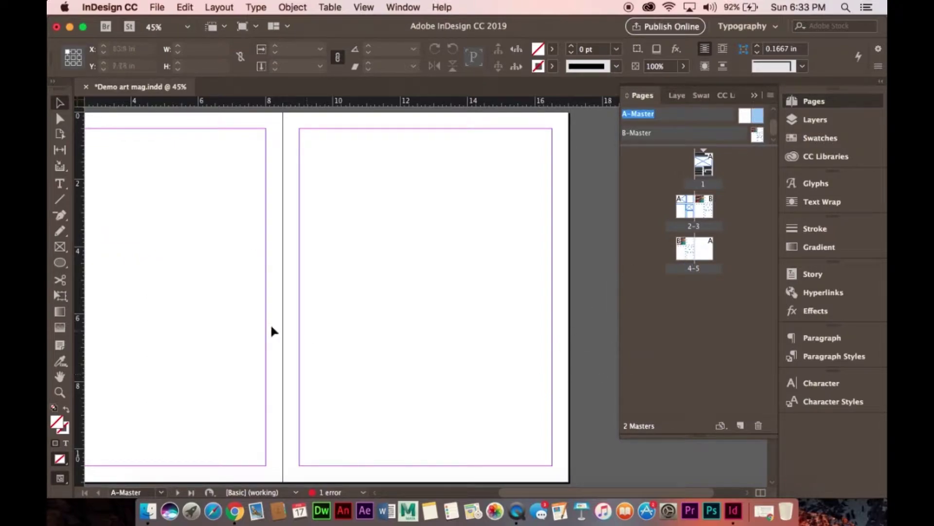
scroll(254, 312, "left", 6)
scroll(254, 312, "down", 2)
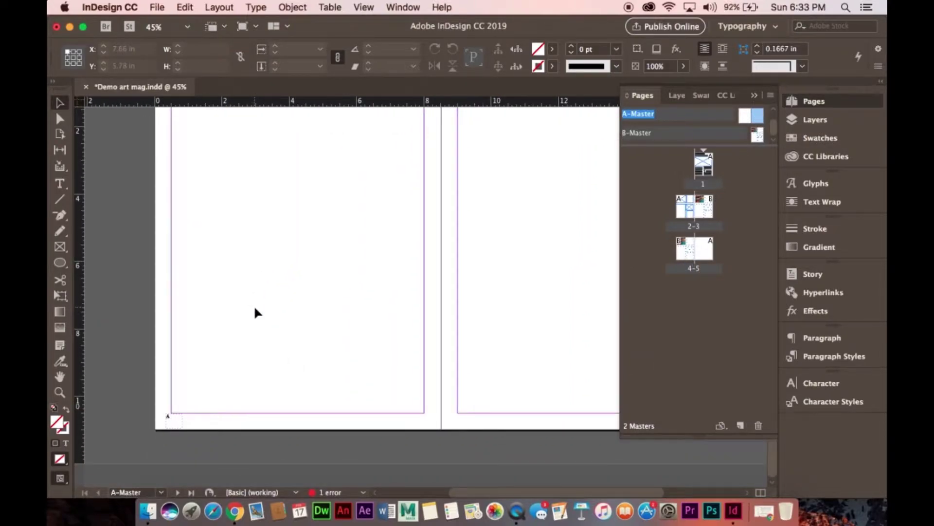
scroll(255, 312, "right", 3)
scroll(255, 313, "up", 1)
left_click_drag(705, 245, 684, 246)
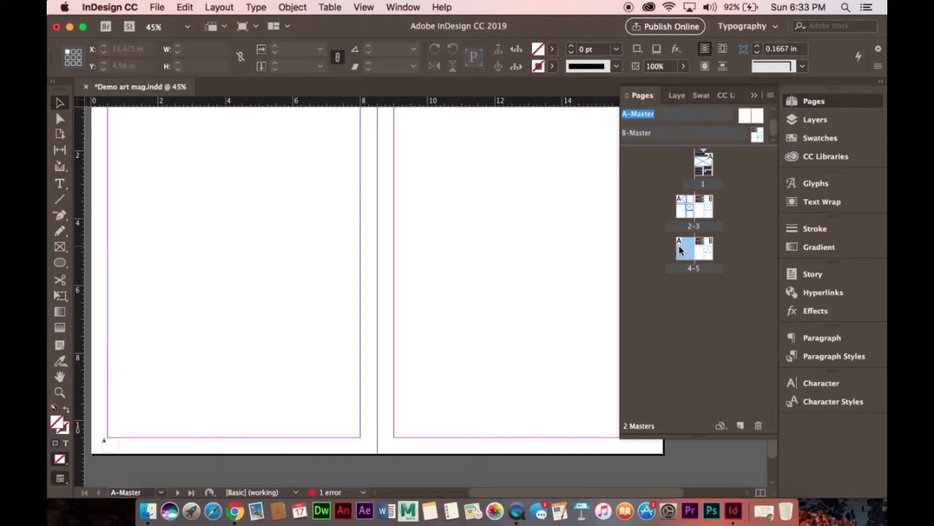
View pages 4 and 5 to check their automatic page numbers 4 and 5
double_click(680, 249)
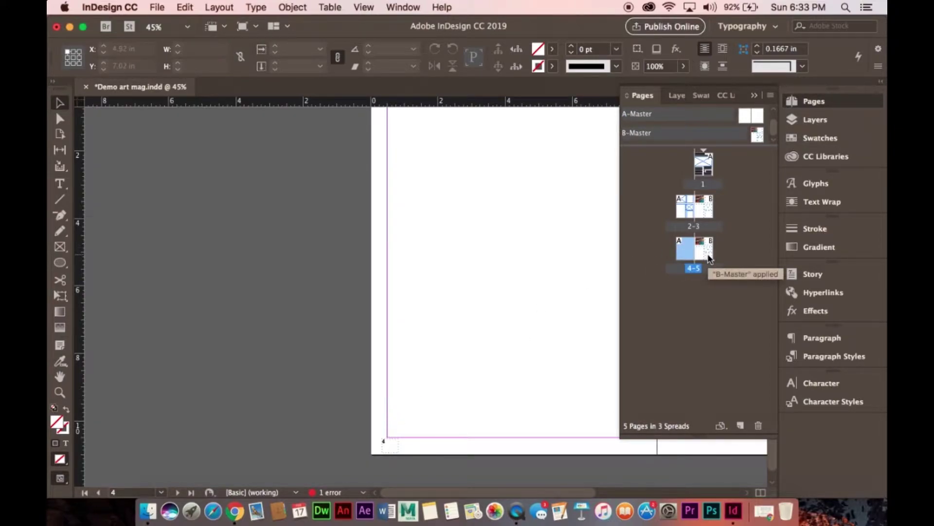
double_click(708, 258)
scroll(503, 315, "right", 5)
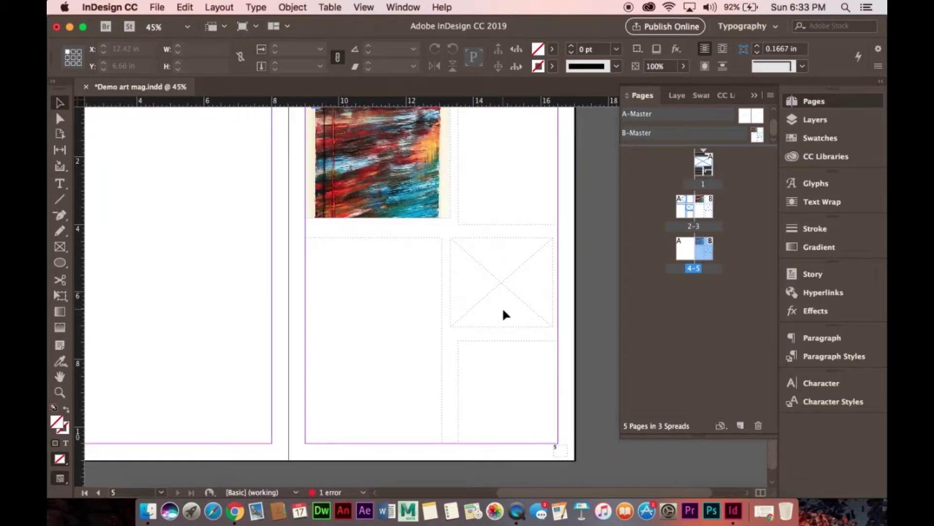
scroll(502, 314, "up", 10)
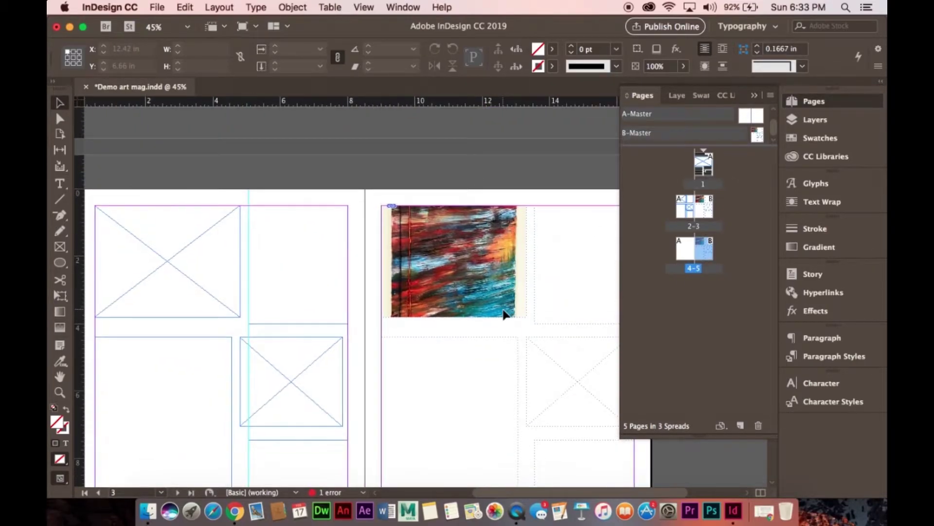
scroll(504, 314, "up", 10)
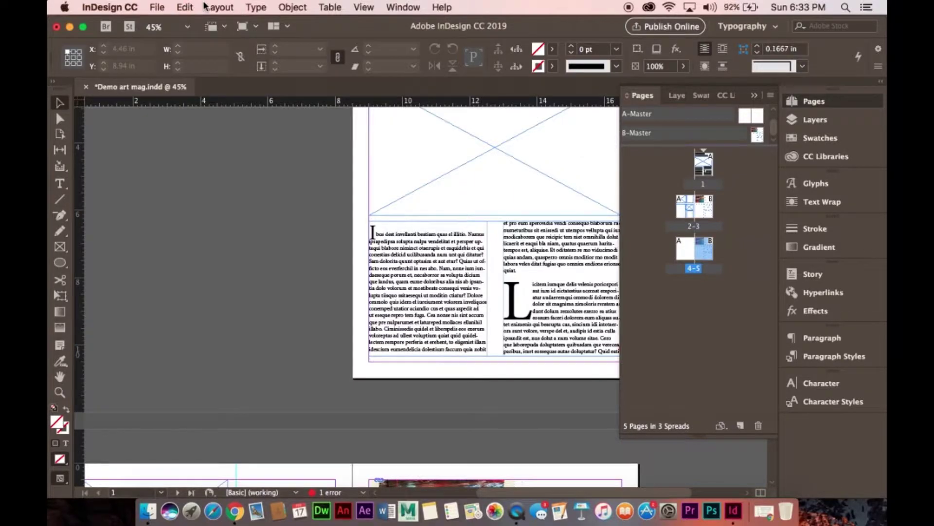
left_click(205, 6)
mouse_move(255, 6)
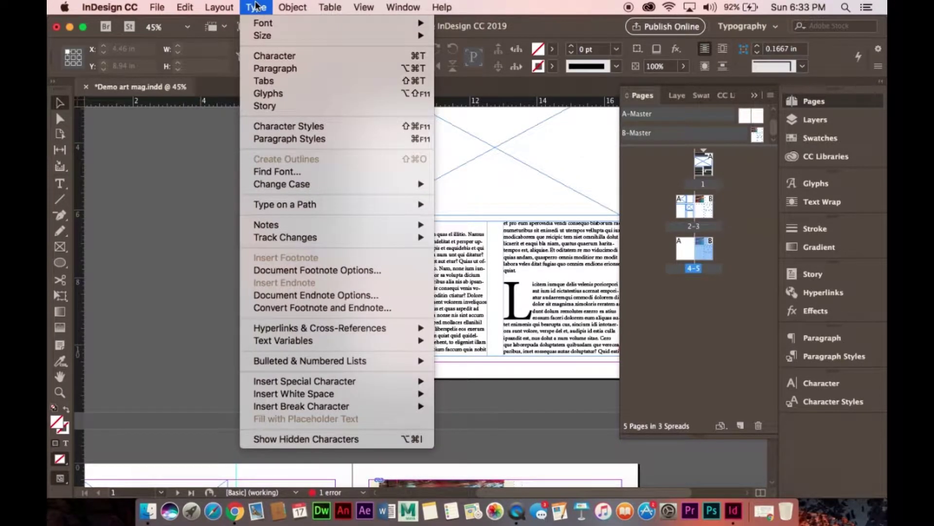
mouse_move(330, 384)
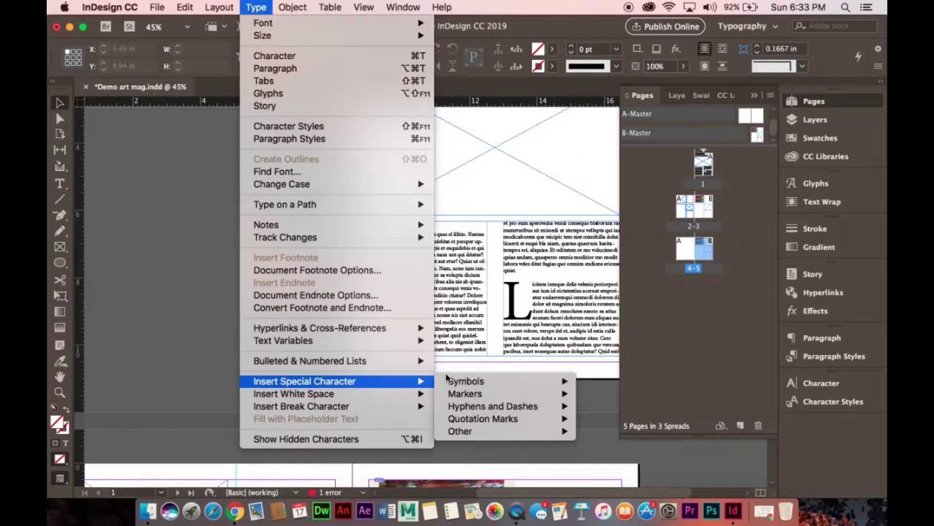
mouse_move(477, 401)
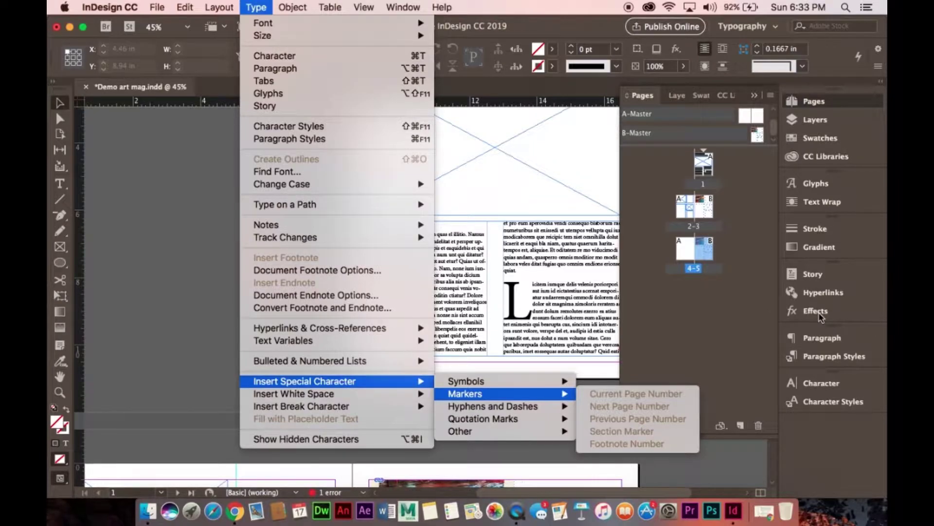
key("Escape")
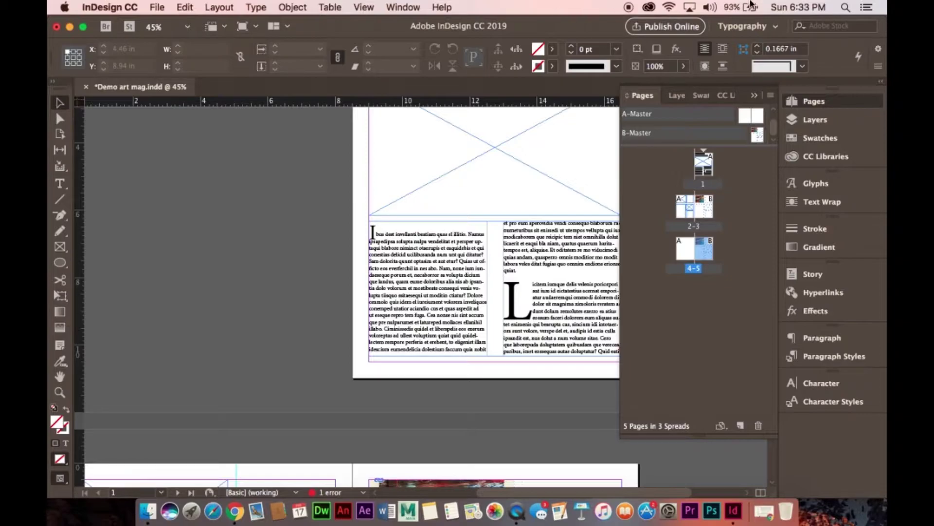
left_click(628, 8)
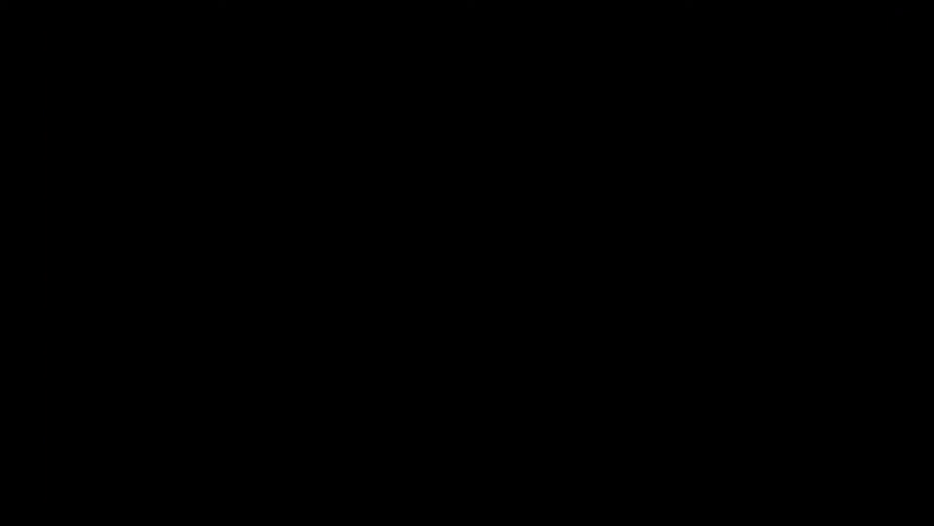